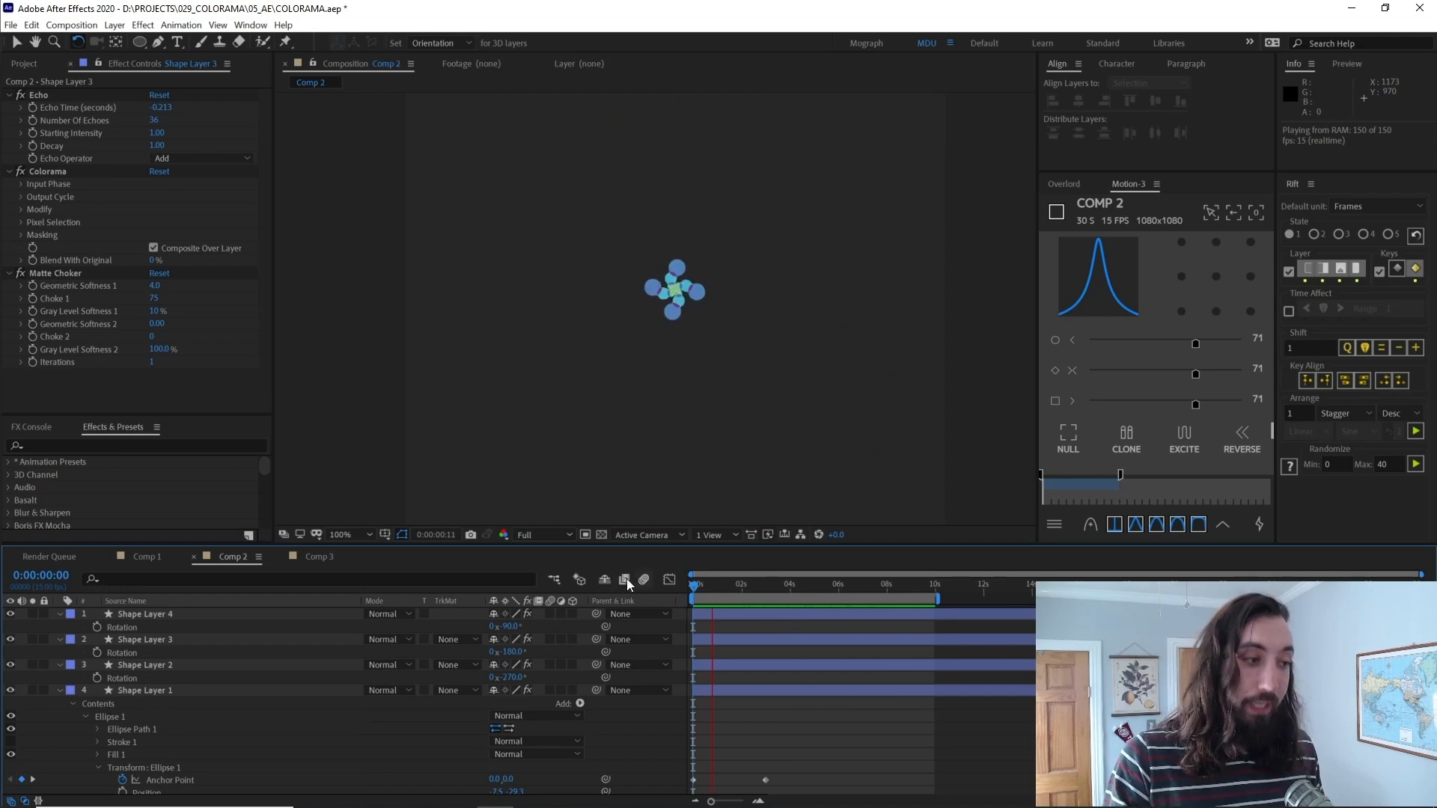
- Preview the animation in Comp 3
click(320, 557)
key(space)
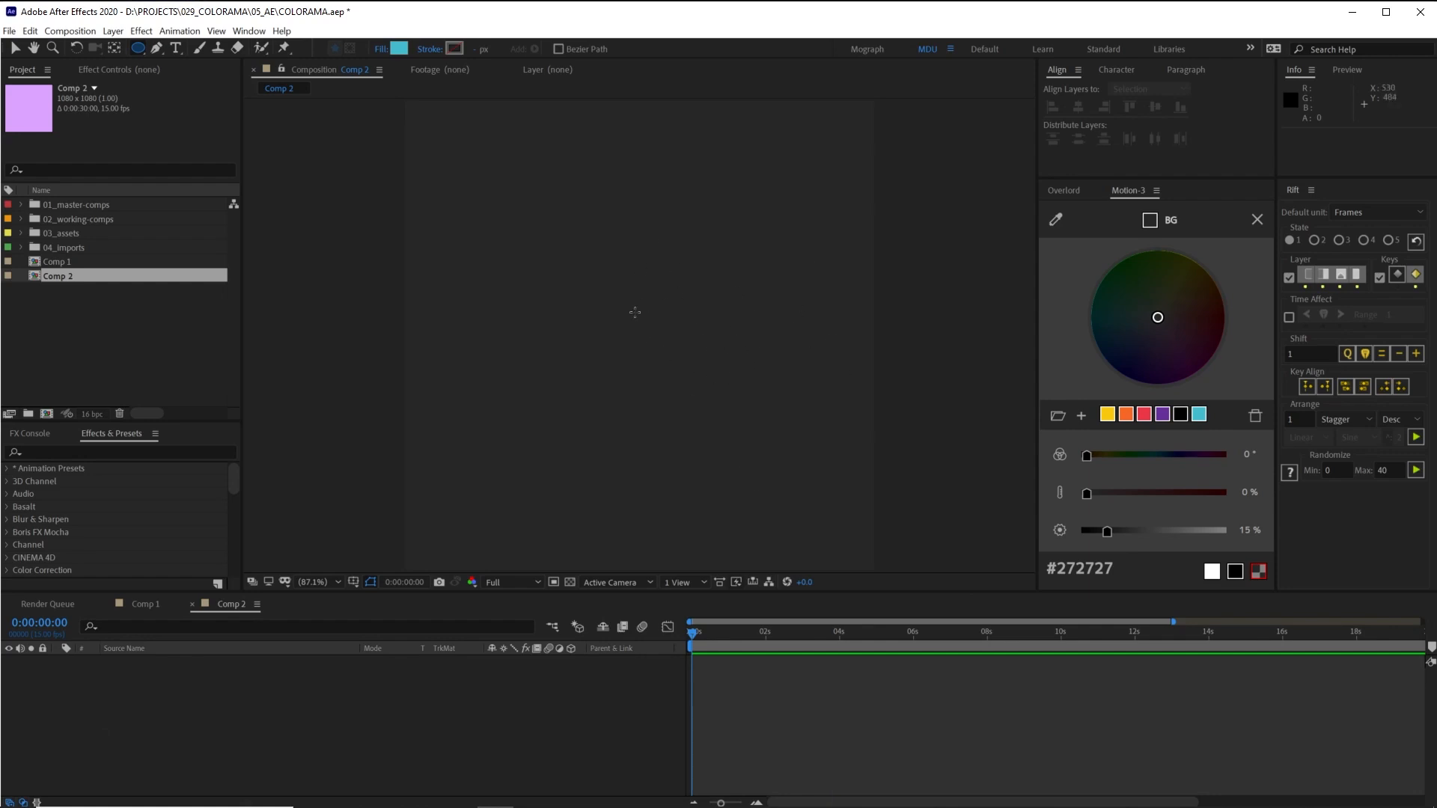
- Draw a small cyan circle in Comp 2, with its anchor point at its middle, and centre it in the composition
drag(636, 324, 659, 345)
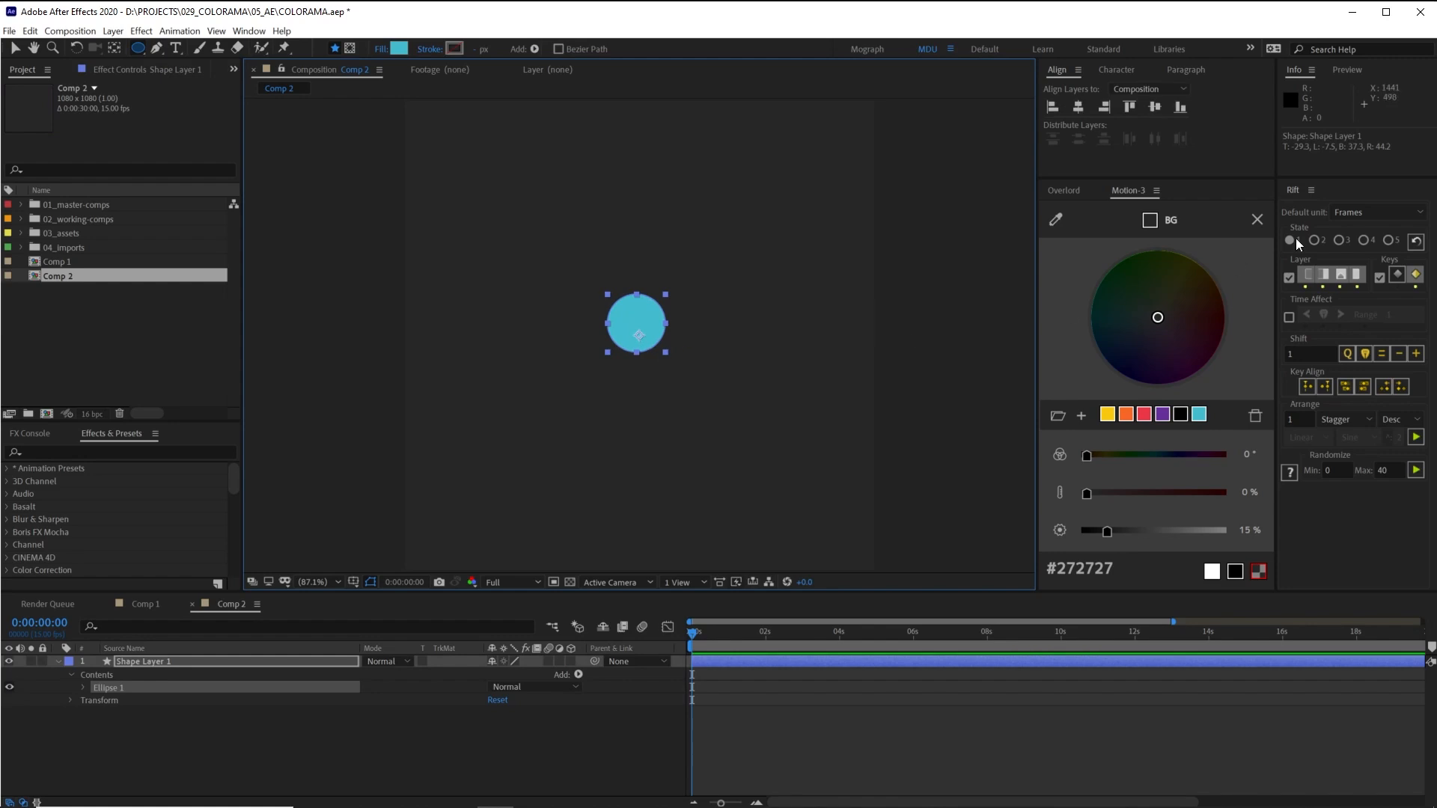
click(1257, 220)
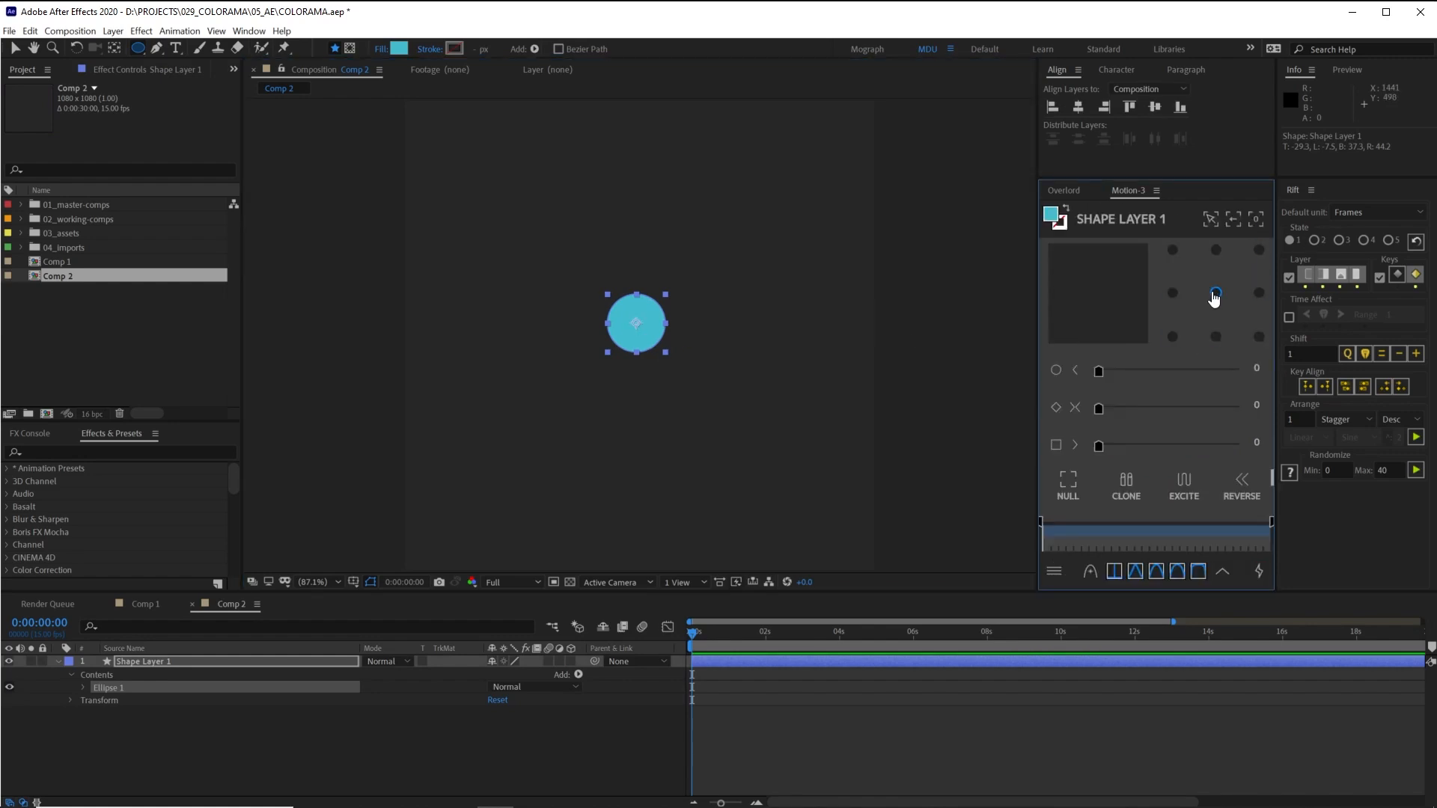
click(1214, 293)
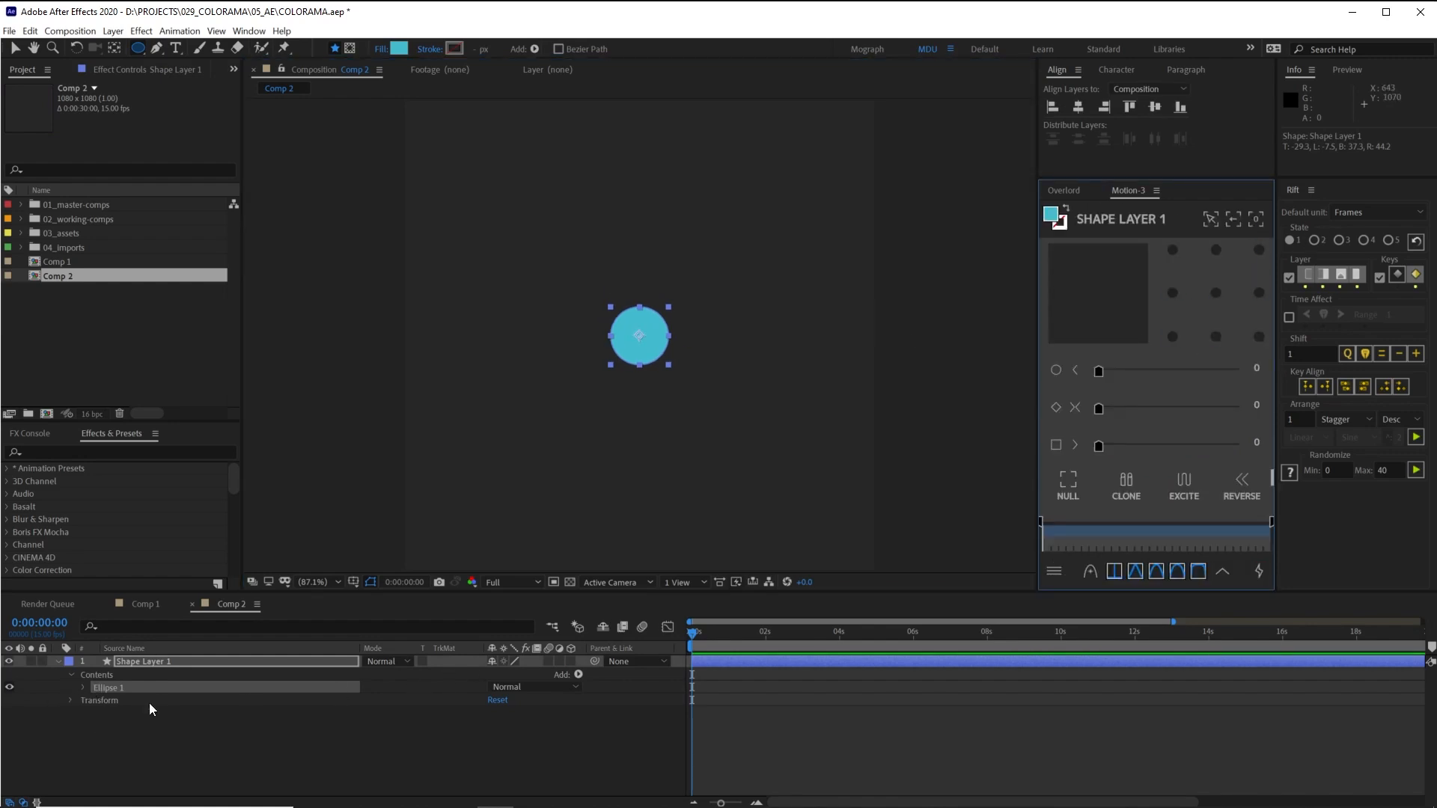
- Keyframe Ellipse 1's Anchor Point from 0,0 at the start of the composition to 0,622 at 3 seconds
click(83, 687)
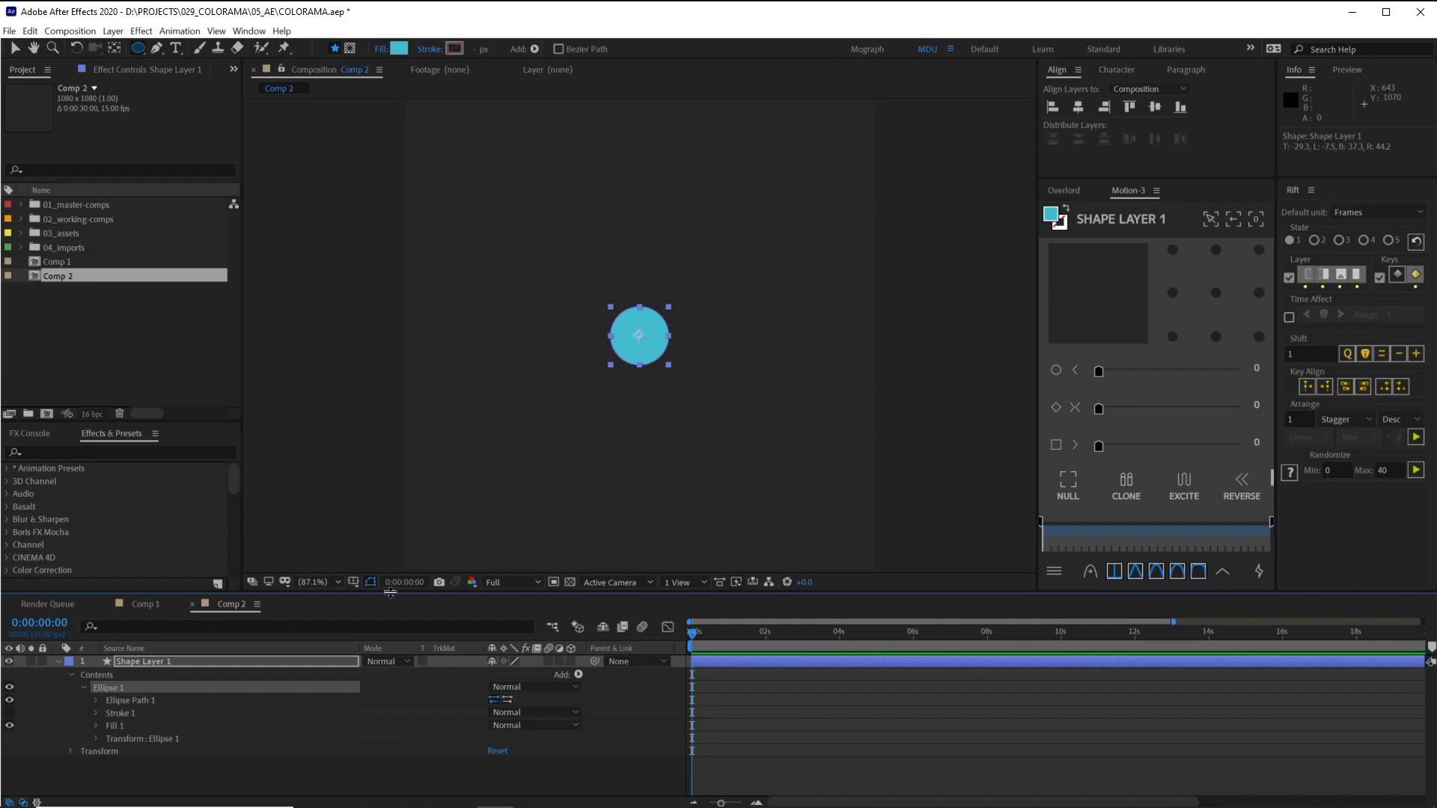
drag(399, 594, 402, 547)
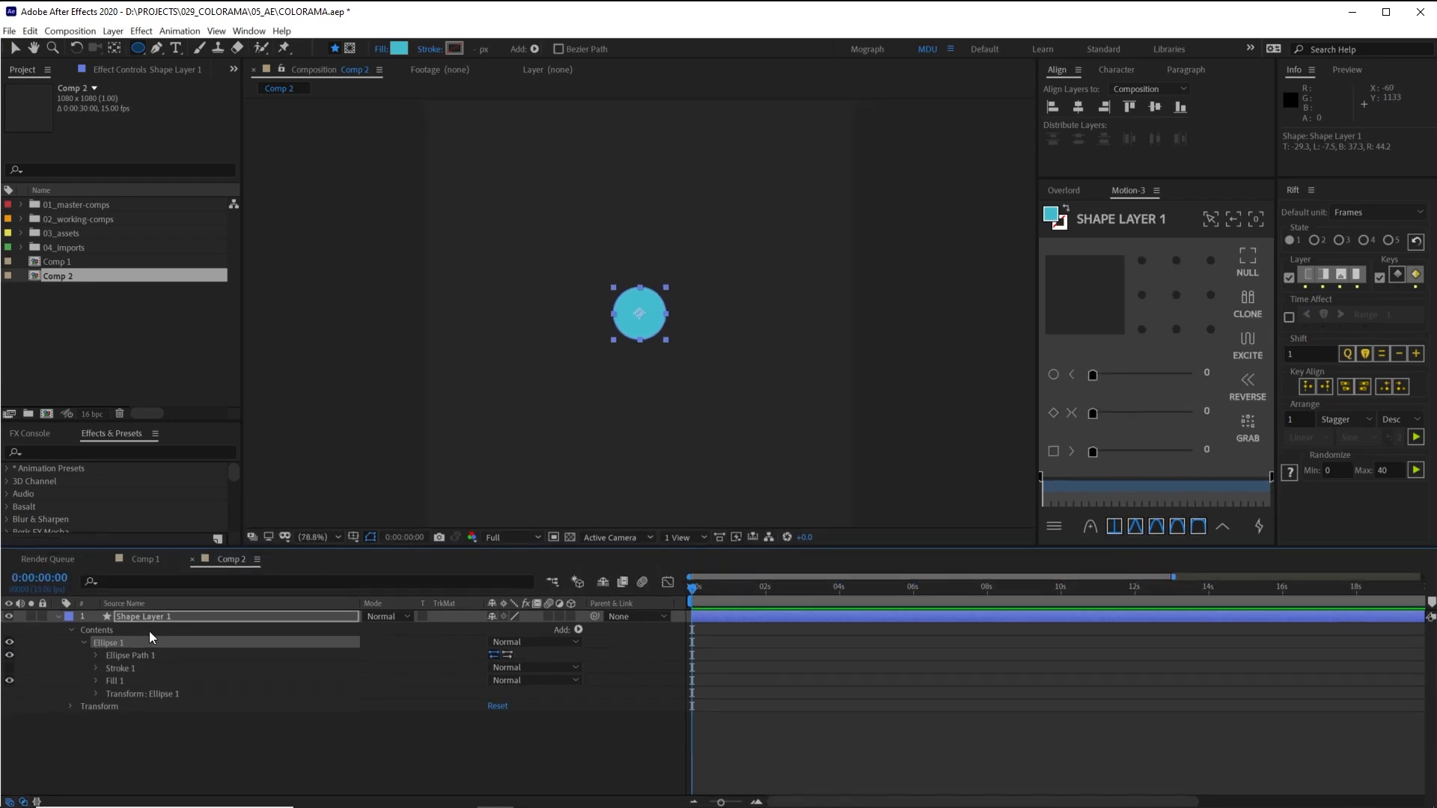
click(95, 694)
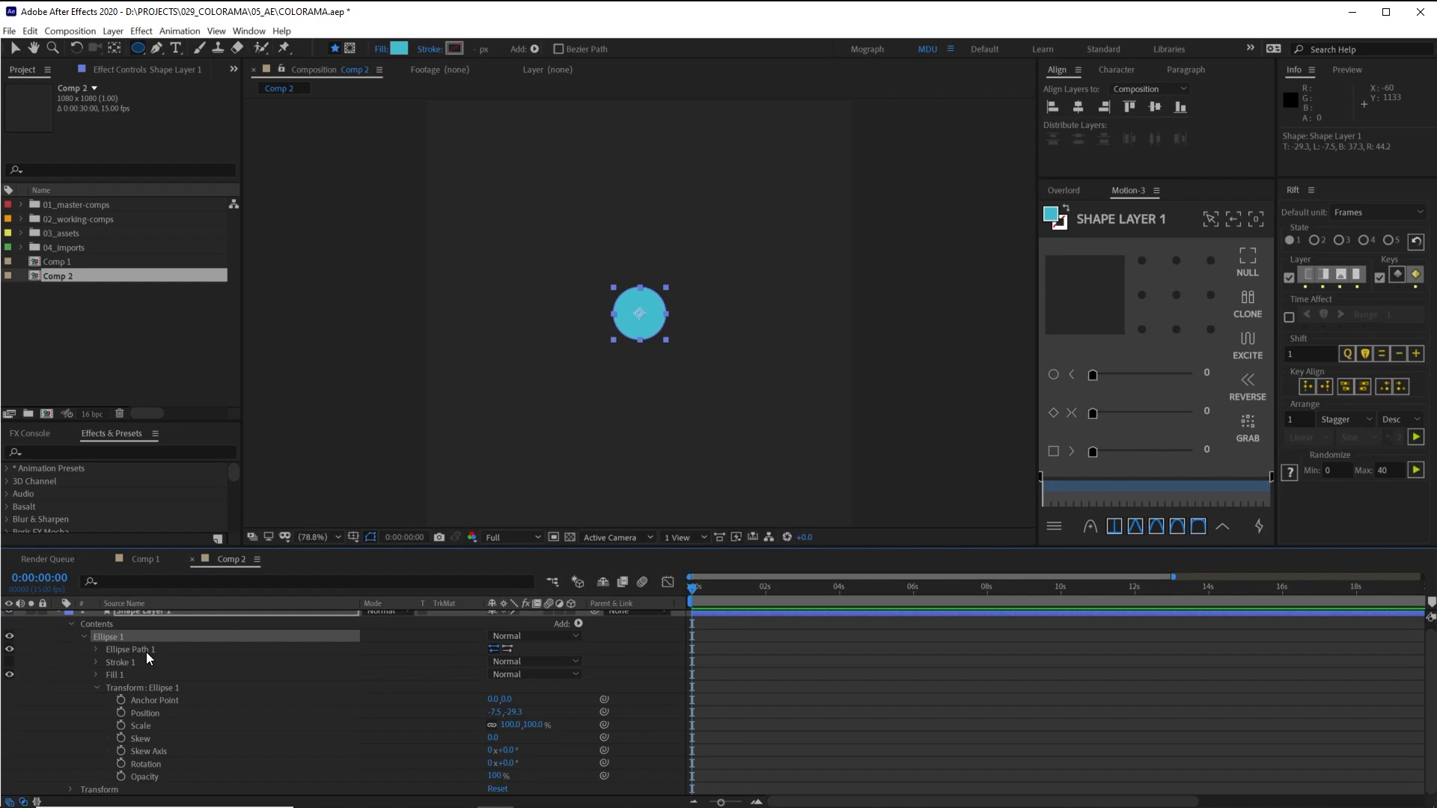
click(120, 700)
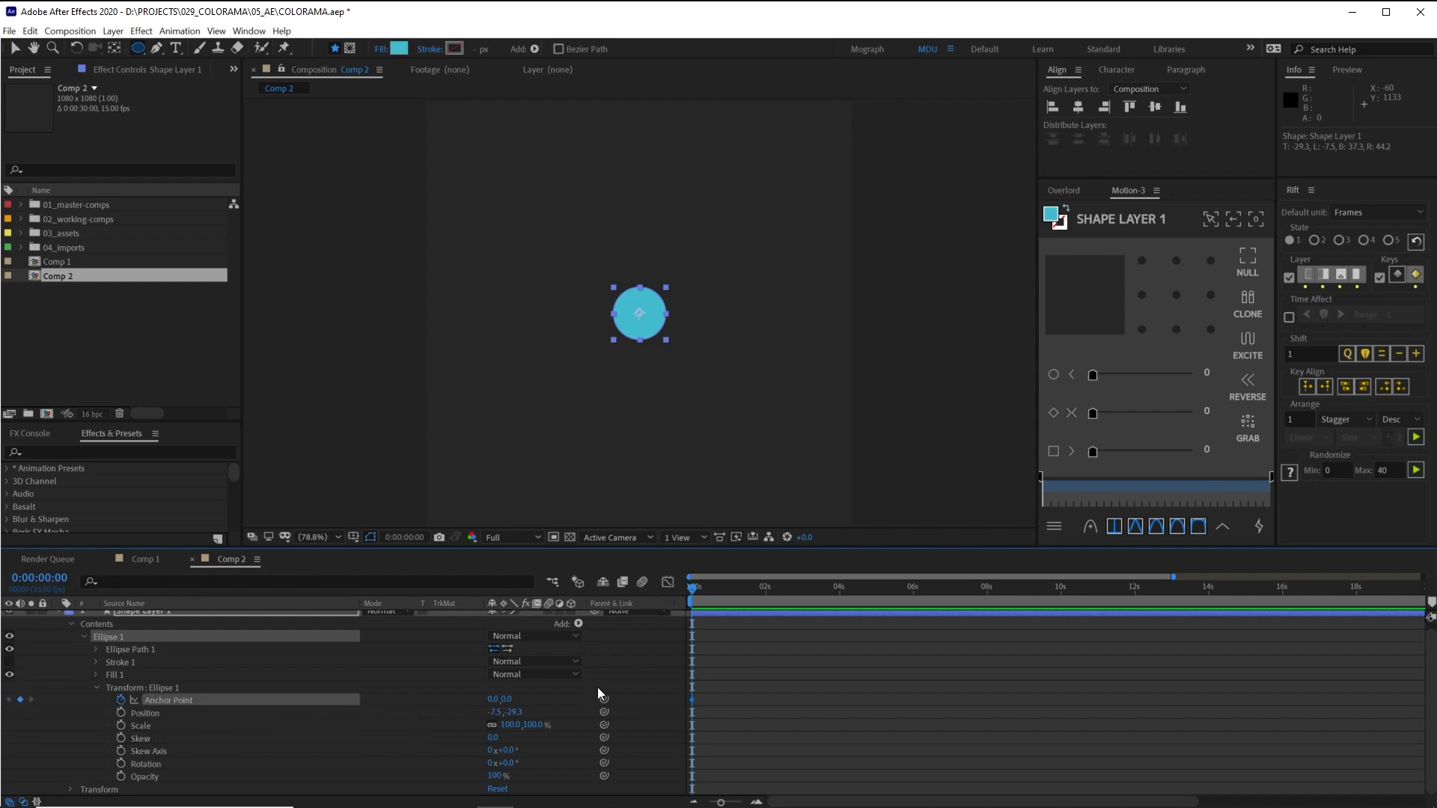
drag(711, 614, 801, 624)
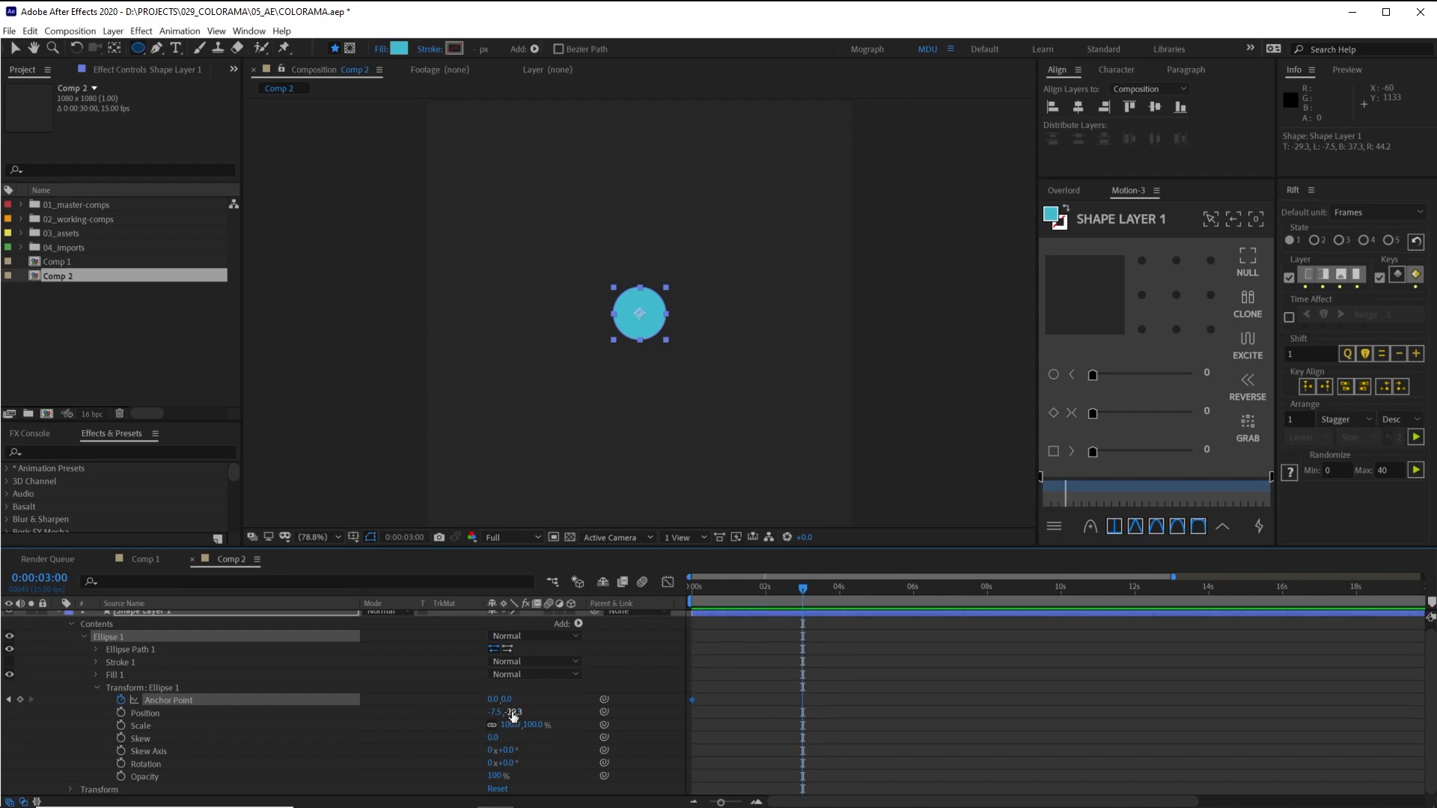
drag(515, 706, 992, 685)
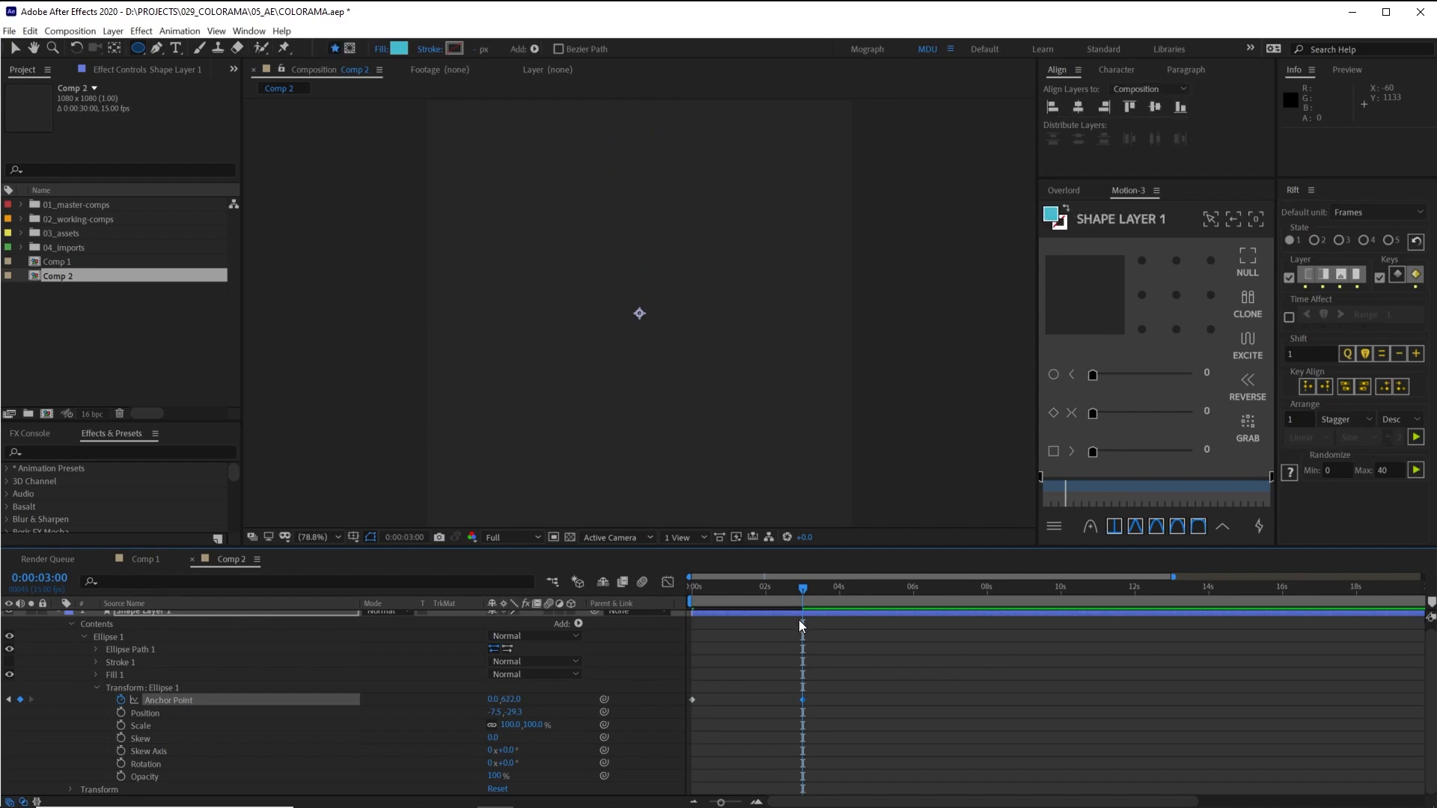
- Keyframe Ellipse 1's Scale from 0% at the start of the composition to 100% at 3 seconds
drag(783, 591, 659, 605)
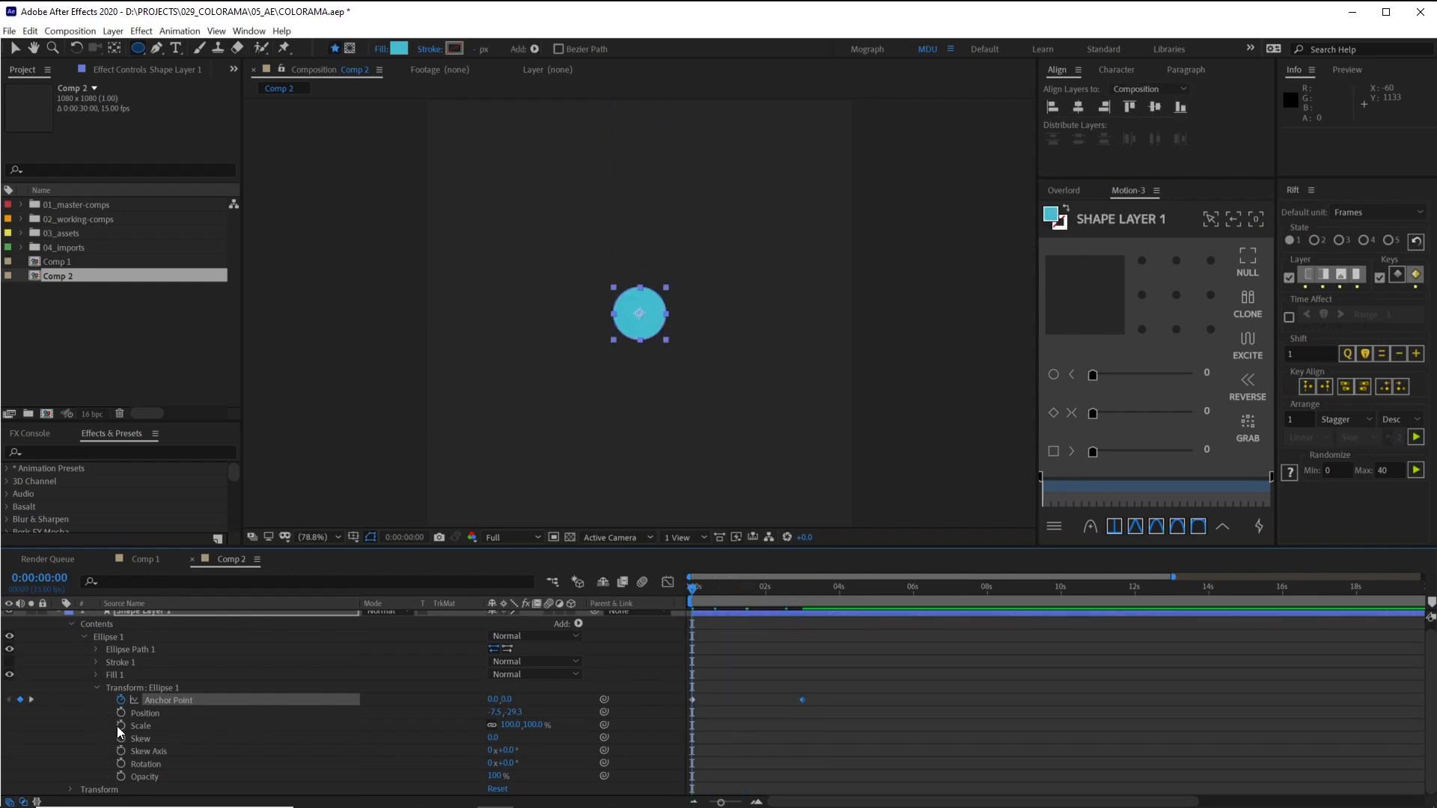
click(120, 725)
key(k)
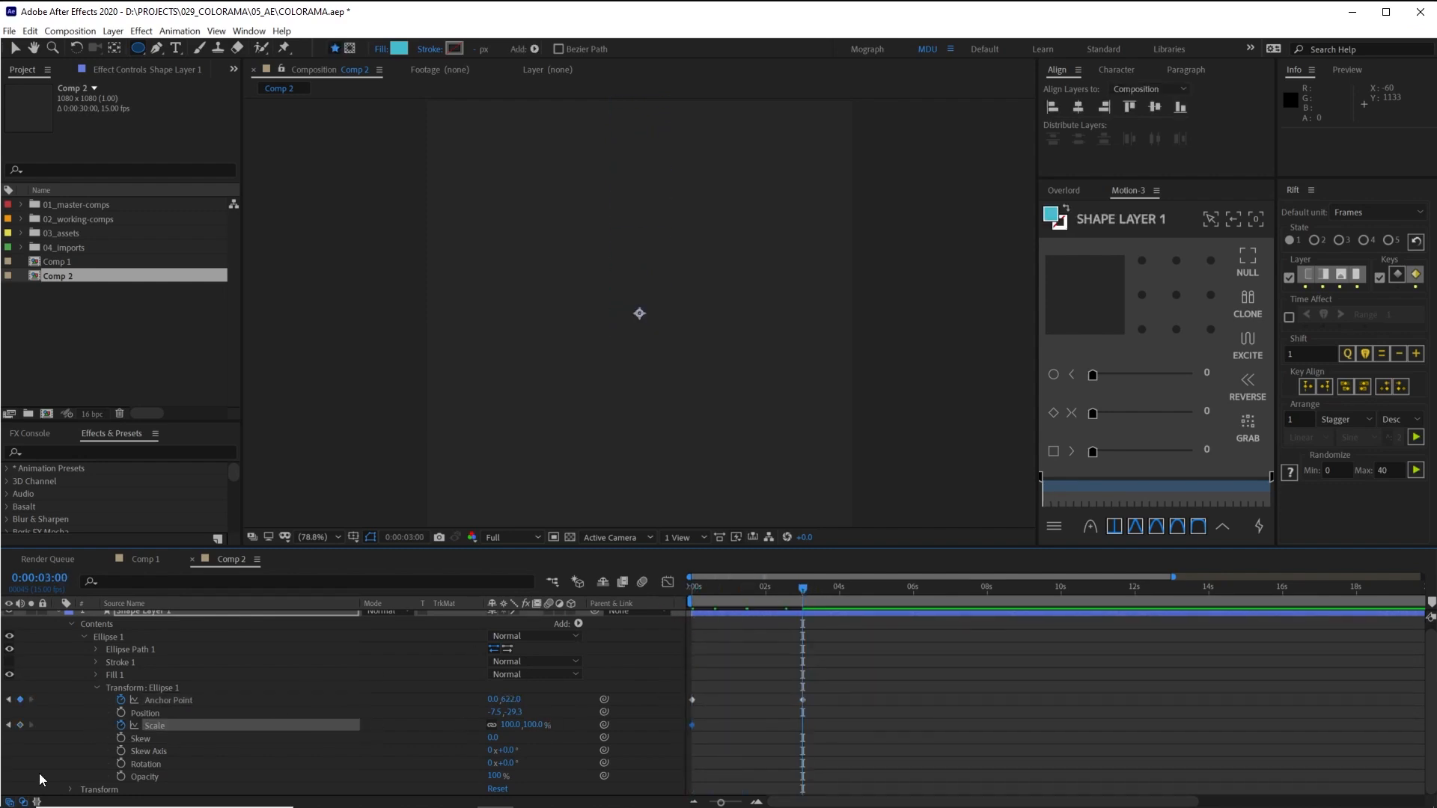
click(20, 725)
click(9, 726)
click(509, 725)
text(0)
key(Return)
click(718, 663)
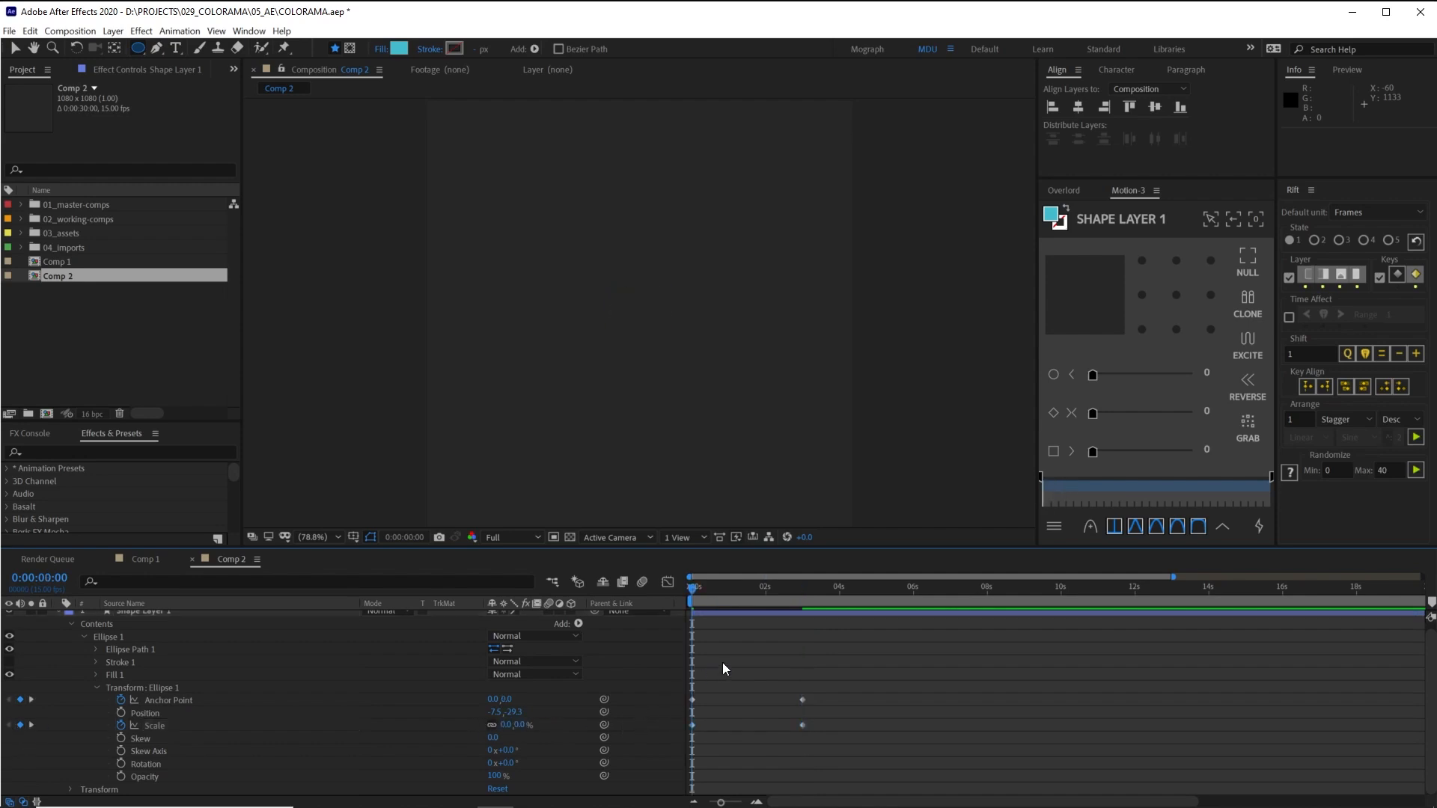
- Keyframe Ellipse 1's Opacity from 0% at the start of the composition to 100% at 3 seconds
click(800, 587)
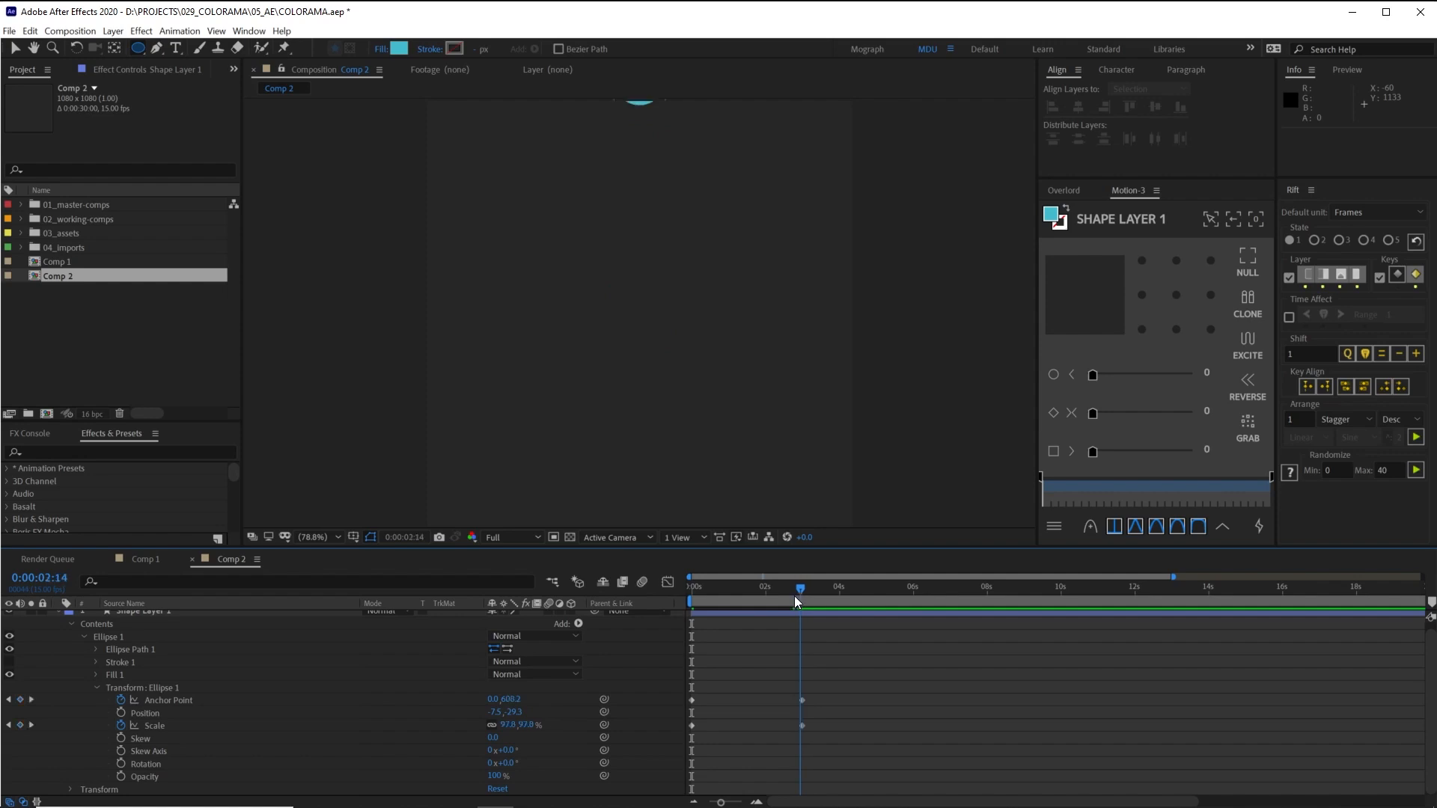
click(121, 777)
drag(738, 588, 679, 605)
click(494, 776)
text(50)
key(Return)
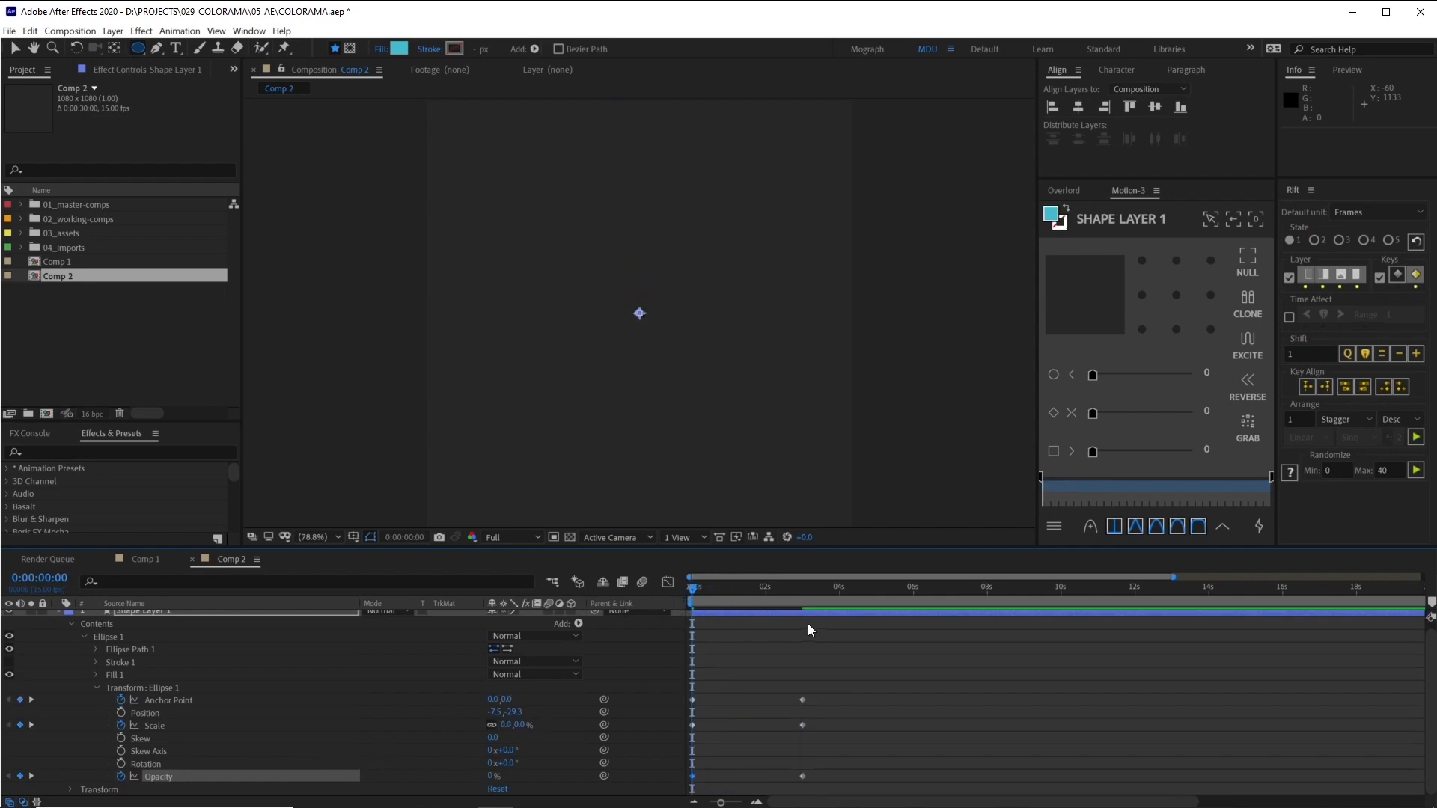
- Preview the circle's outward movement, scaling and fade-in, and select its Anchor Point keyframes
click(806, 629)
key(space)
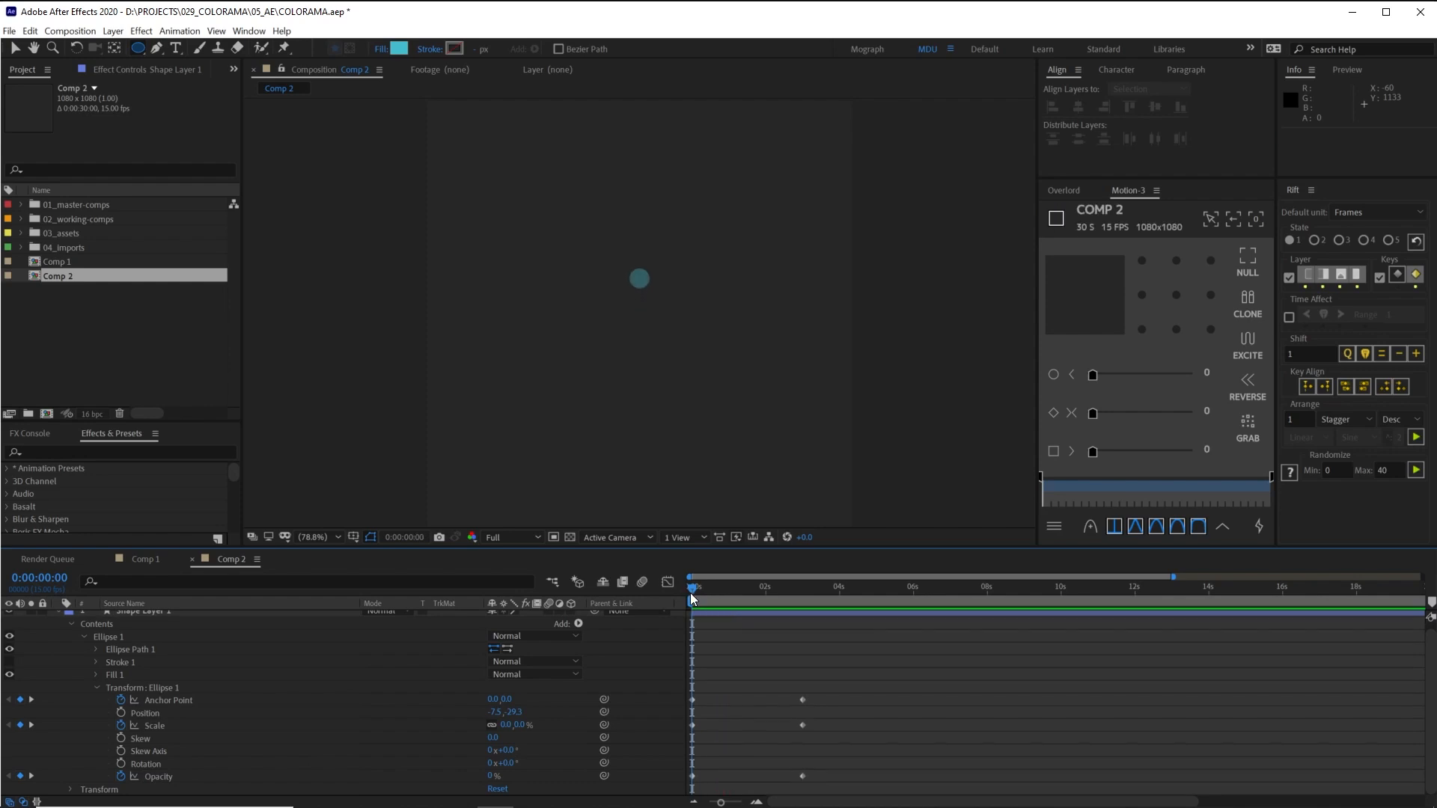
key(k)
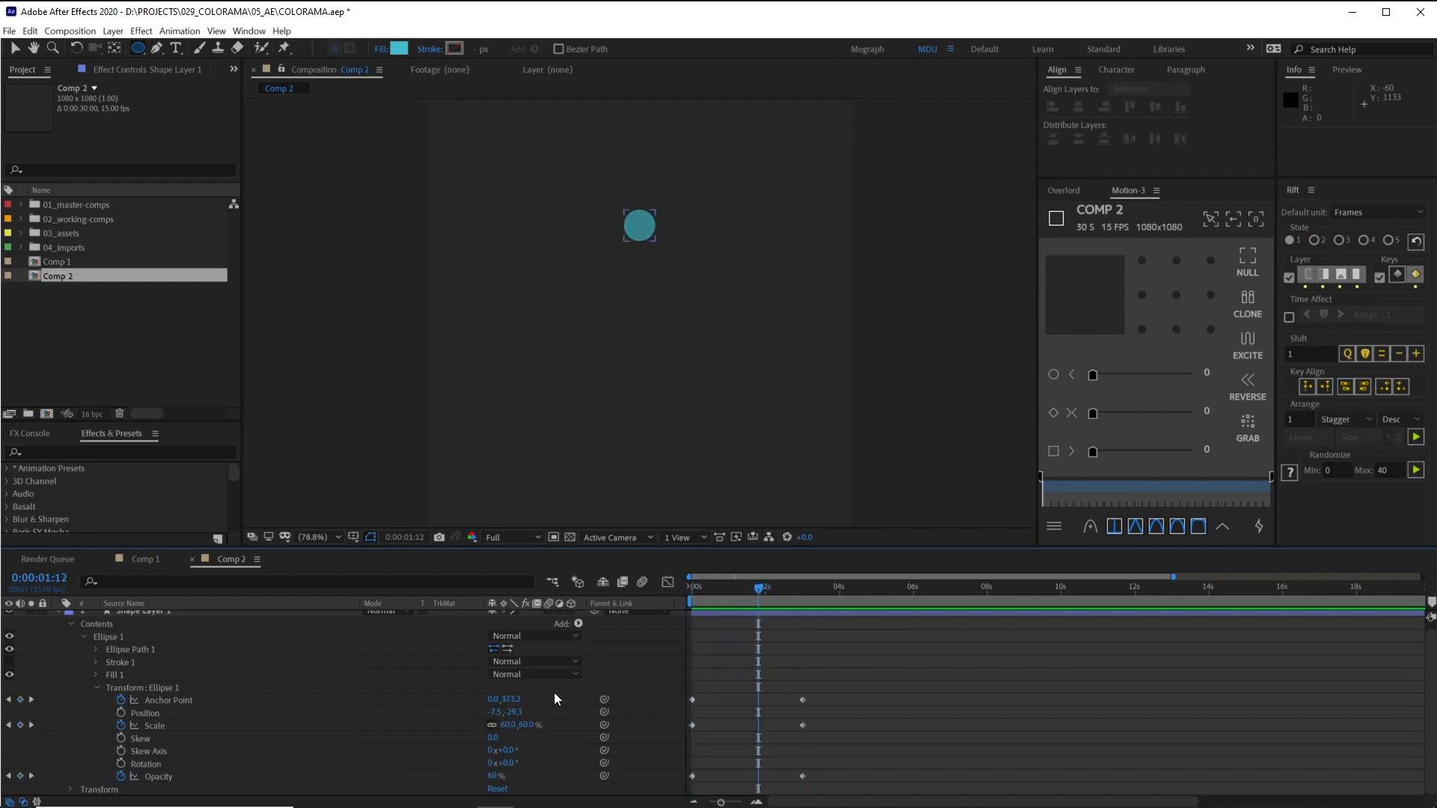
click(166, 702)
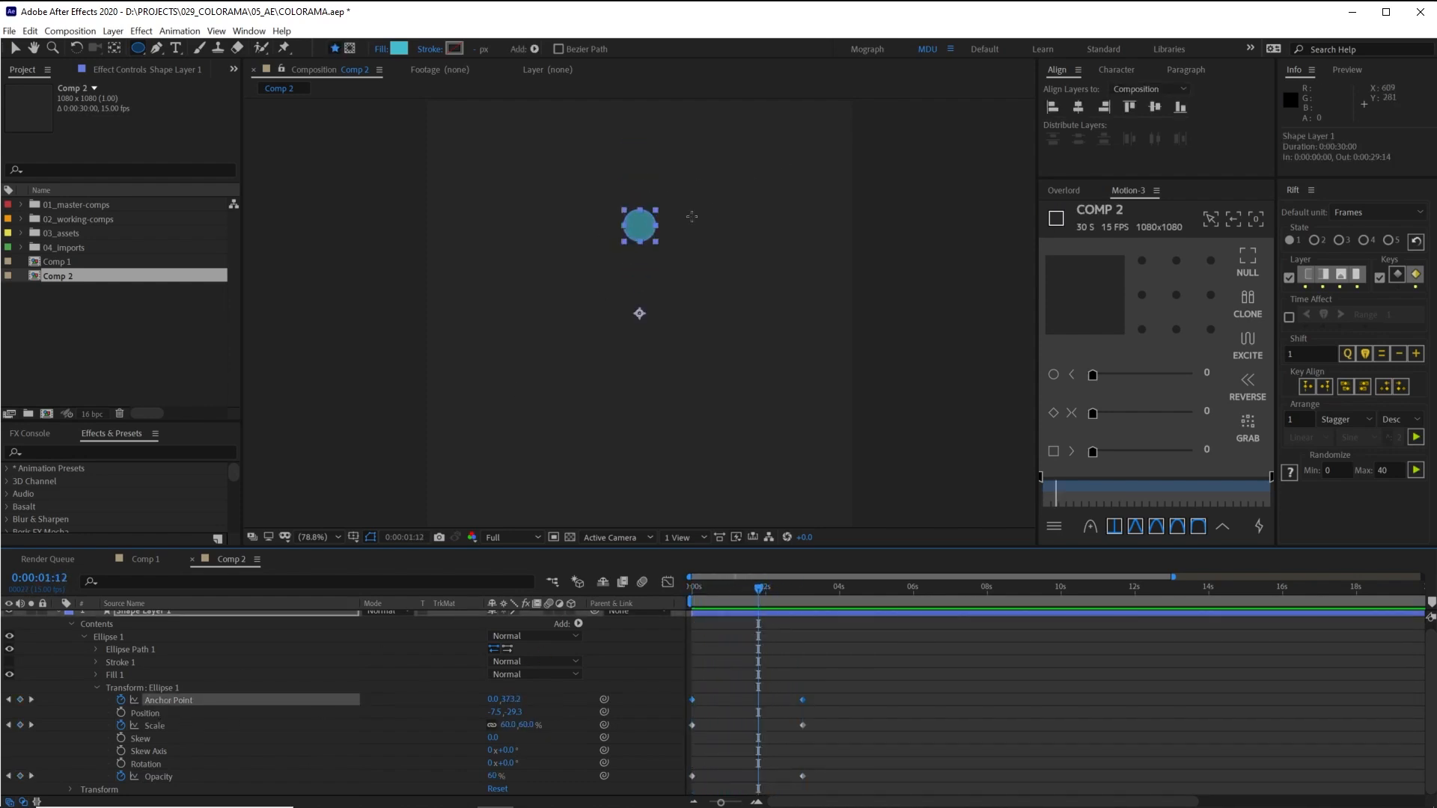
- Keyframe Ellipse 1's Rotation from 0° at the start of the composition to one full revolution at 3 seconds
key(Home)
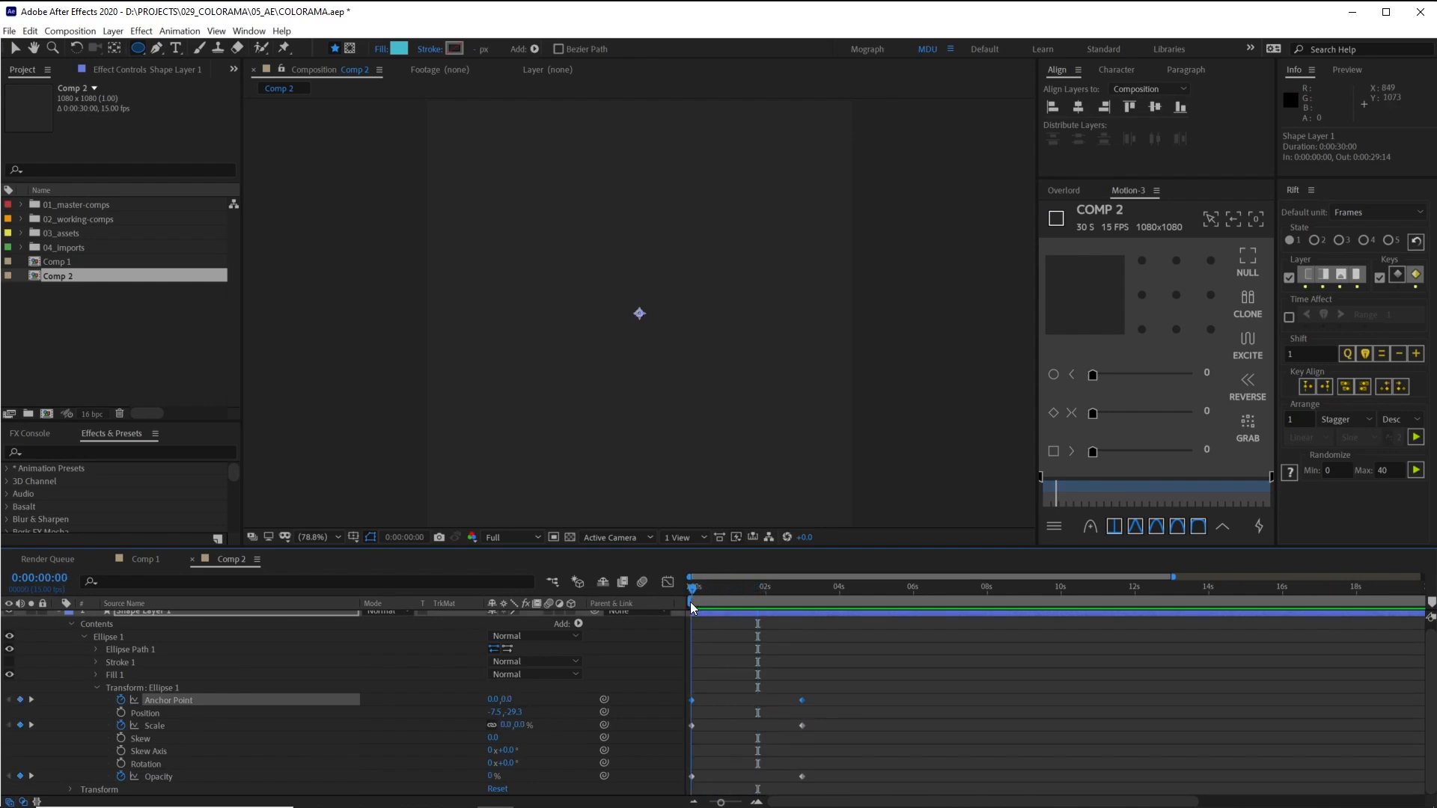
click(256, 740)
click(146, 763)
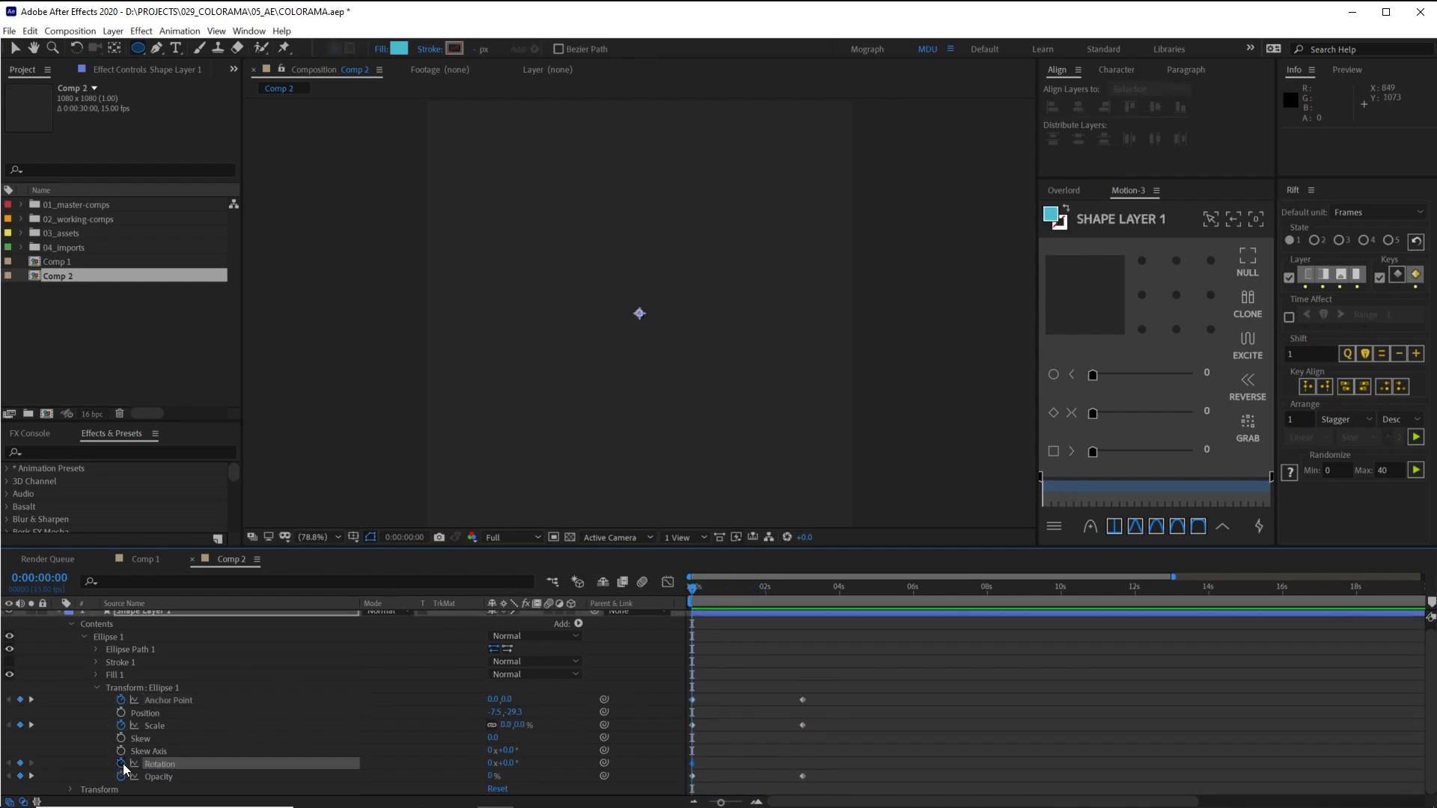
drag(735, 589, 802, 593)
drag(508, 763, 752, 745)
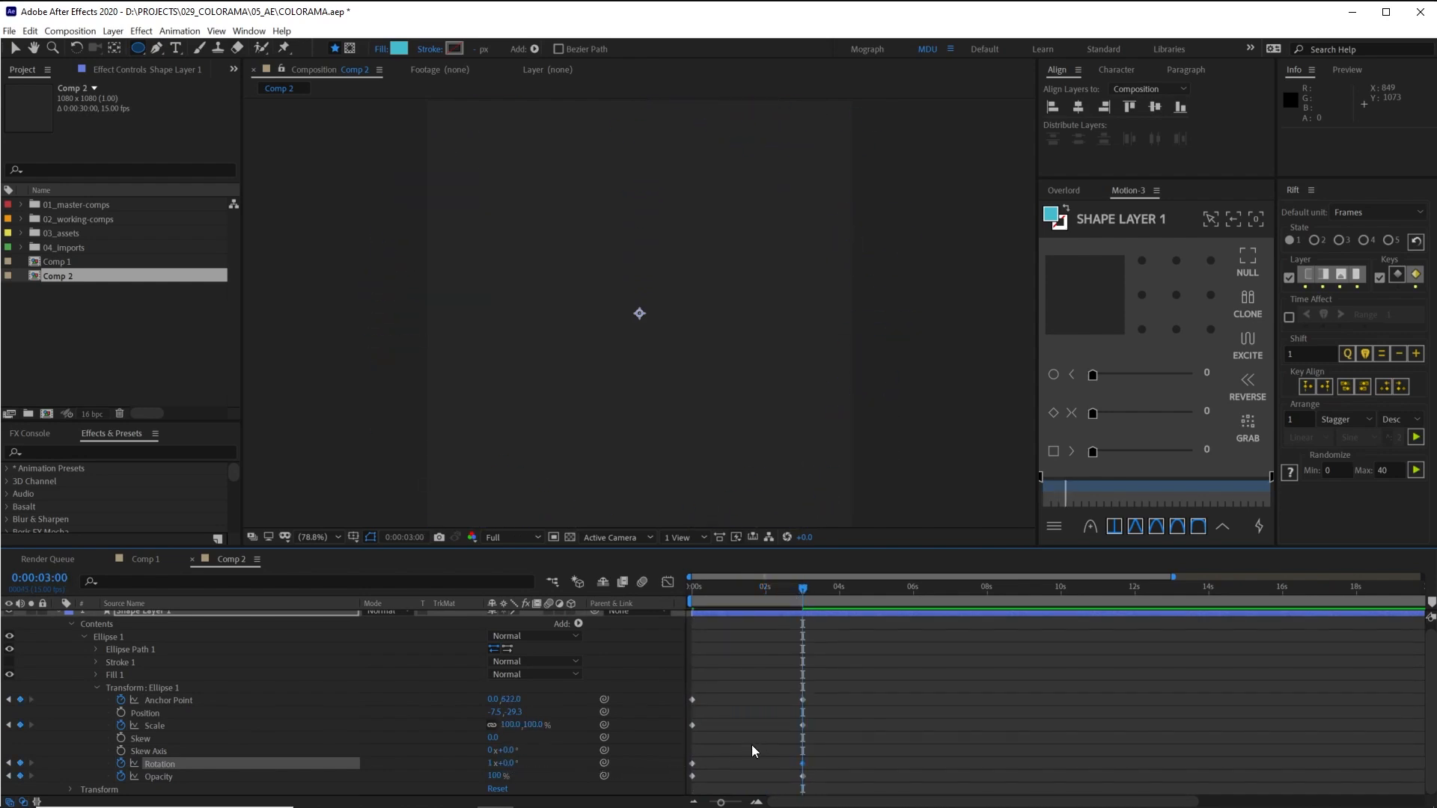
- Preview the circle's spiral motion from the start of the composition
click(768, 709)
key(Home)
key(space)
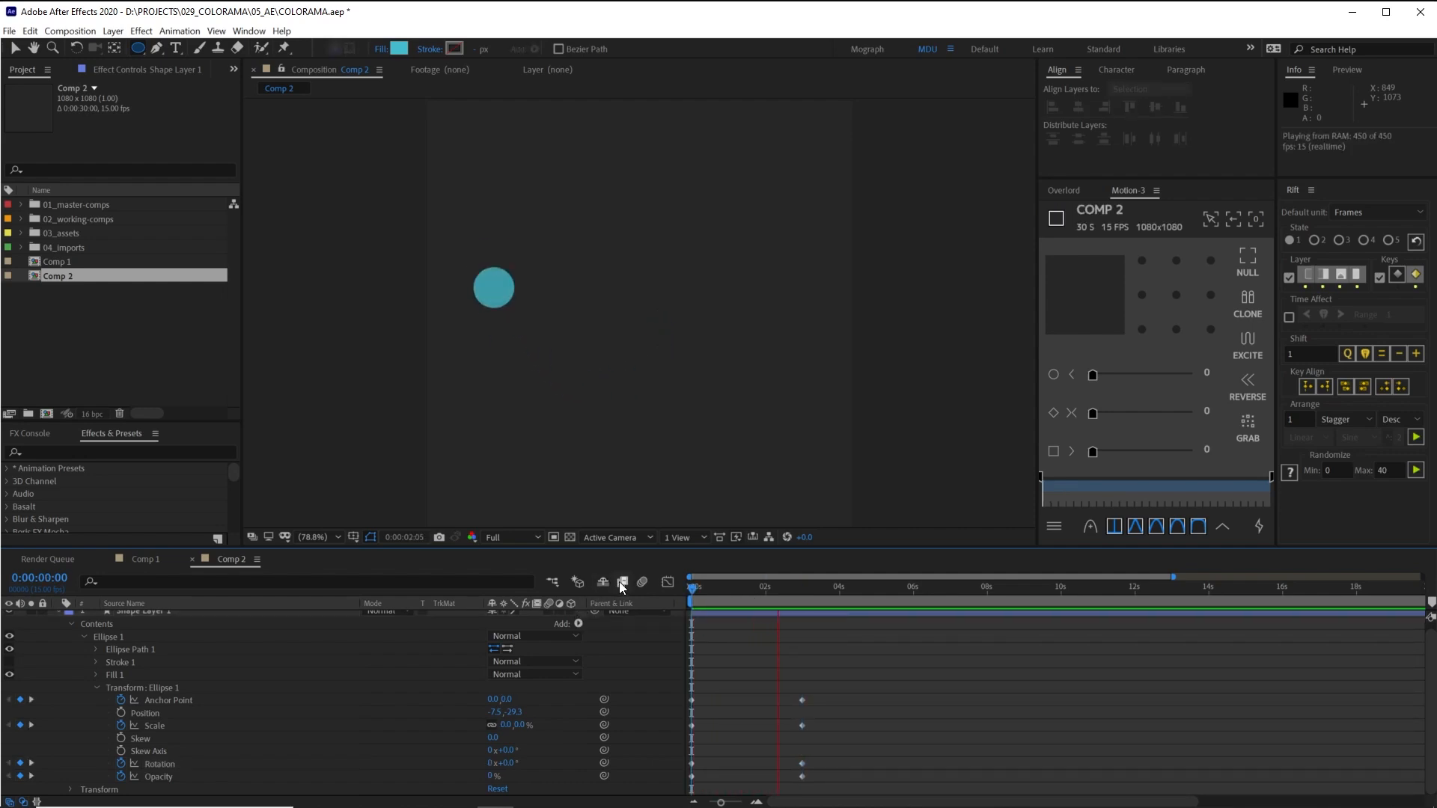
key(space)
- Apply the Echo effect to Shape Layer 1
click(746, 591)
scroll(738, 627, up, 1)
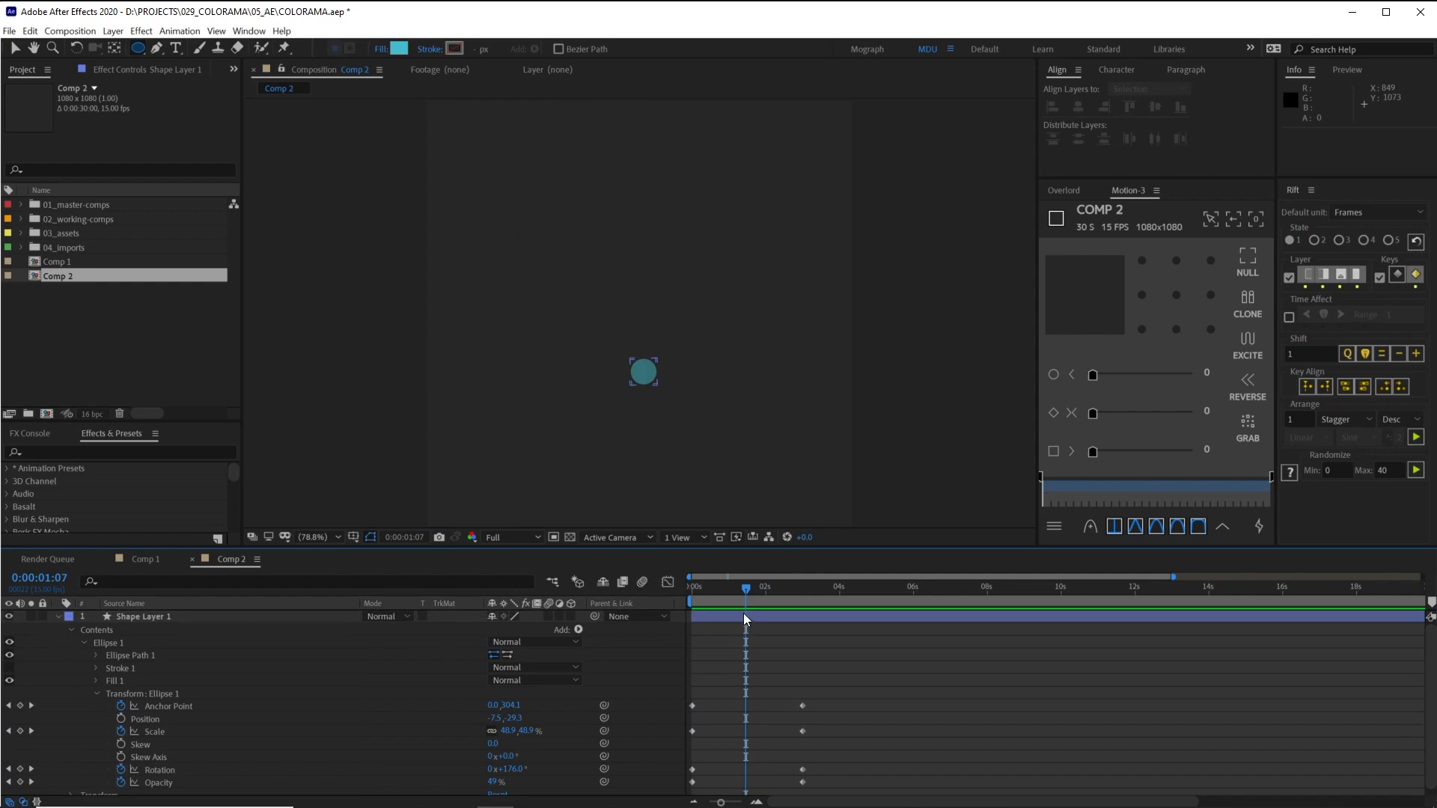
click(743, 615)
key(ctrl+space)
text(echo)
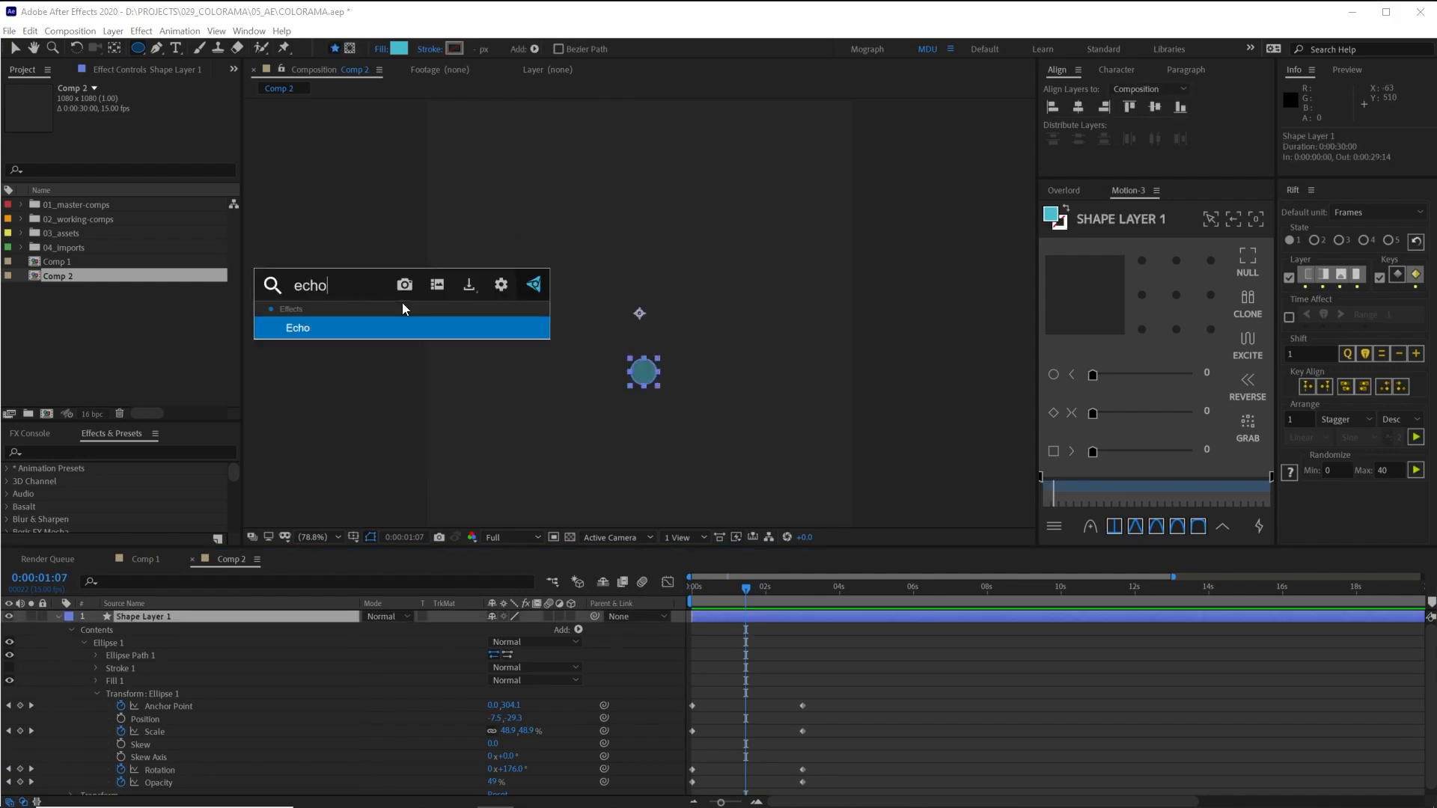
key(Return)
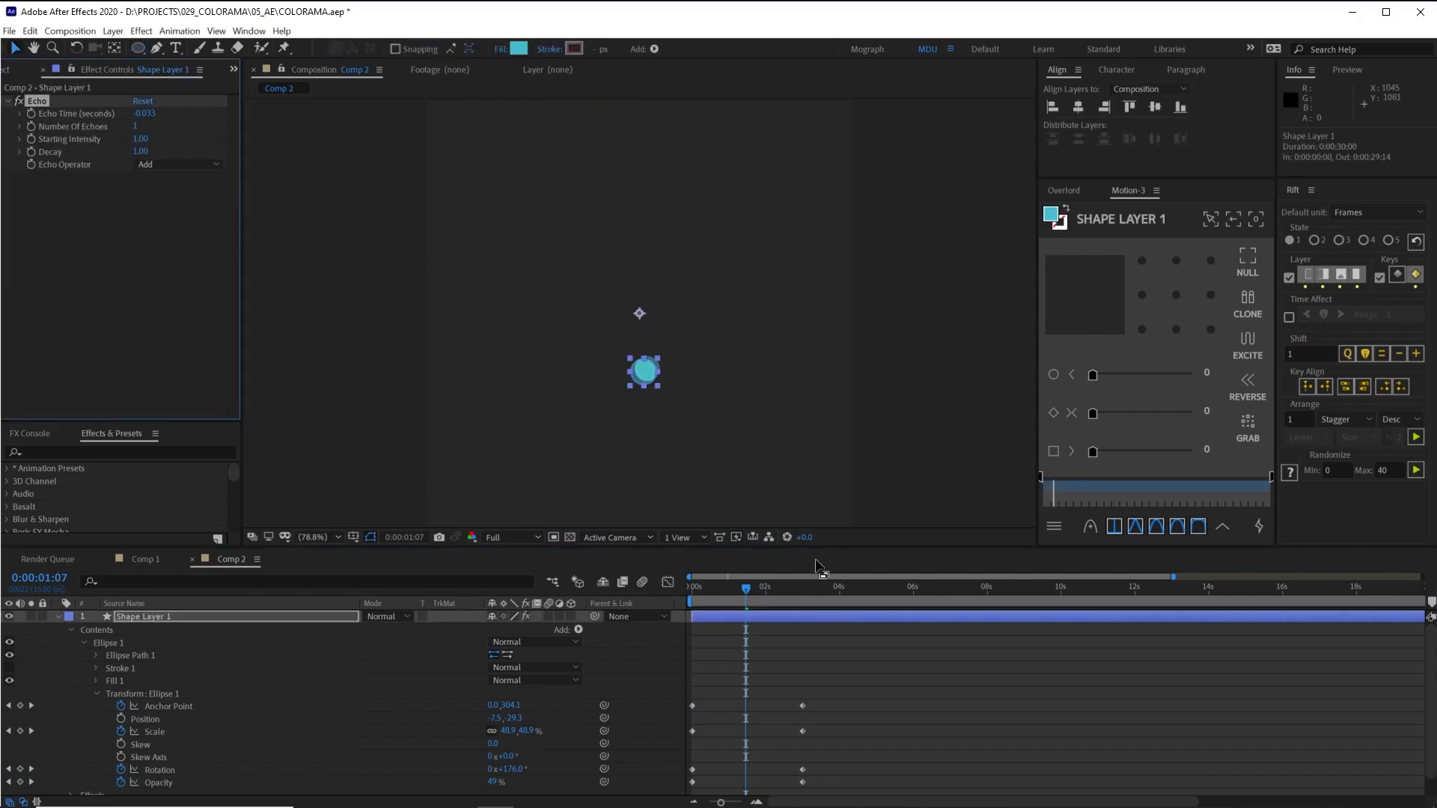
- Set the Echo effect's Number Of Echoes to 36 and Echo Time to -0.213 seconds
drag(725, 599, 750, 596)
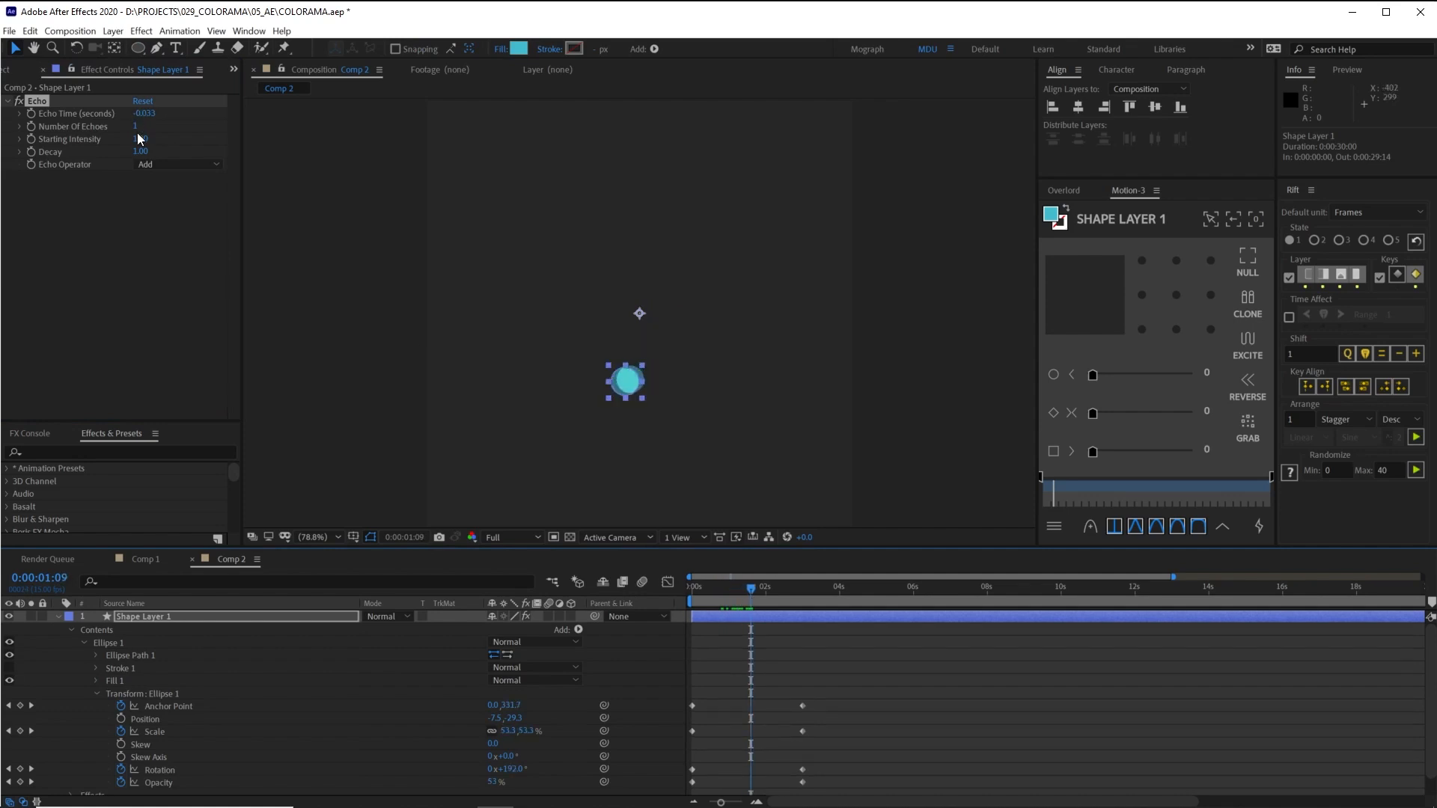
drag(137, 128, 166, 126)
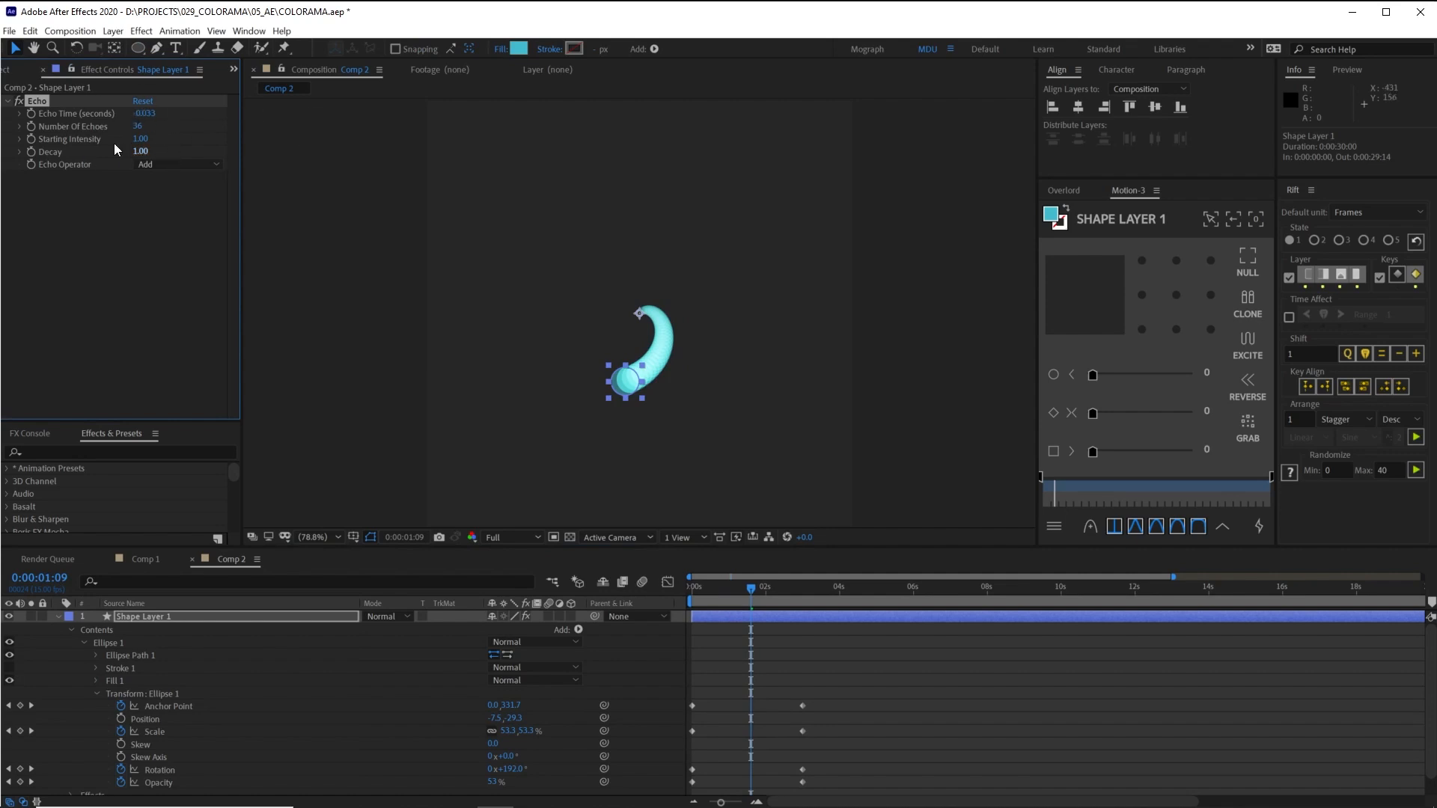
mouse_move(145, 113)
mouse_down()
mouse_move(126, 104)
mouse_move(199, 112)
mouse_move(142, 113)
mouse_up()
key(ctrl+z)
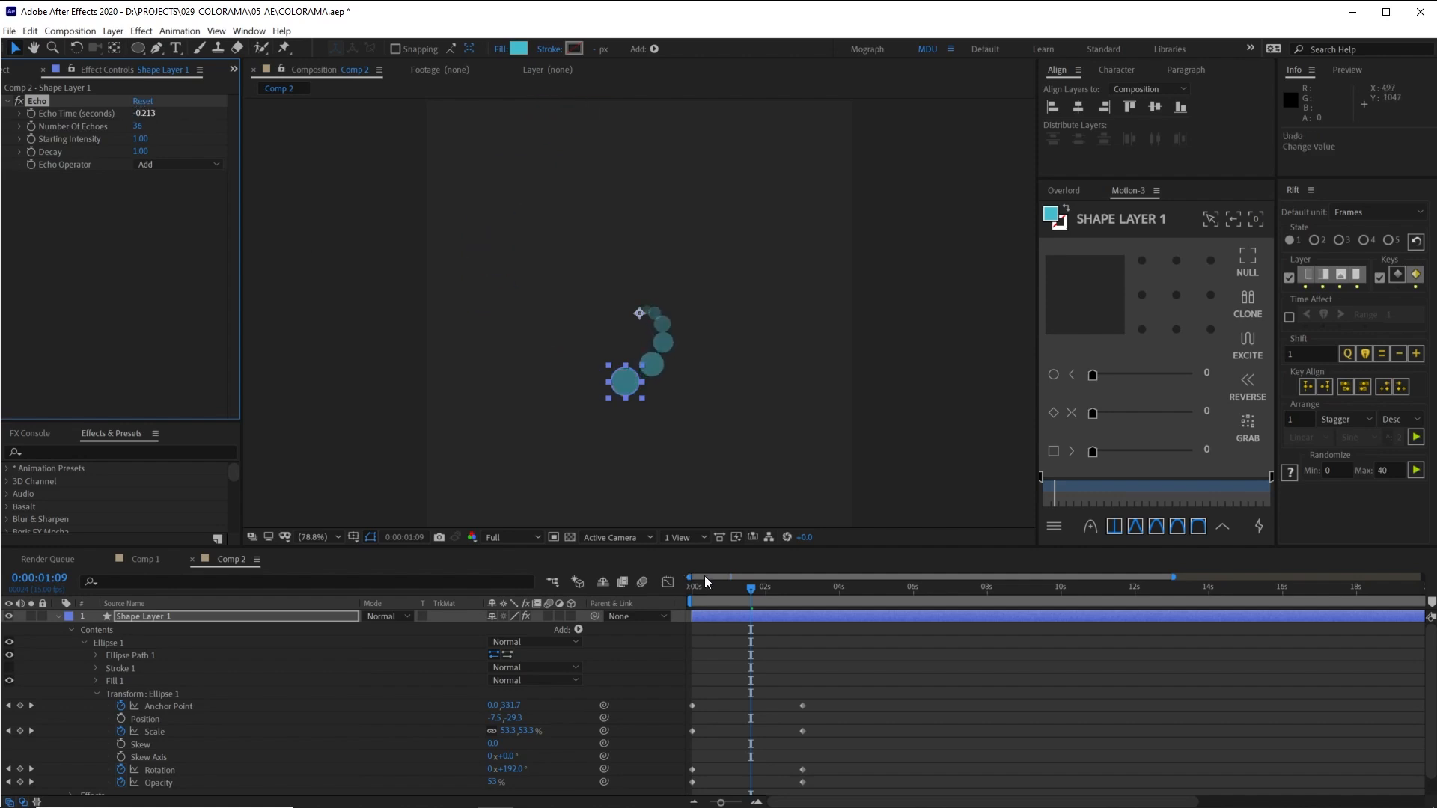
- End the work area at 0:00:04:14 and preview the echoed spiral
click(690, 589)
key(space)
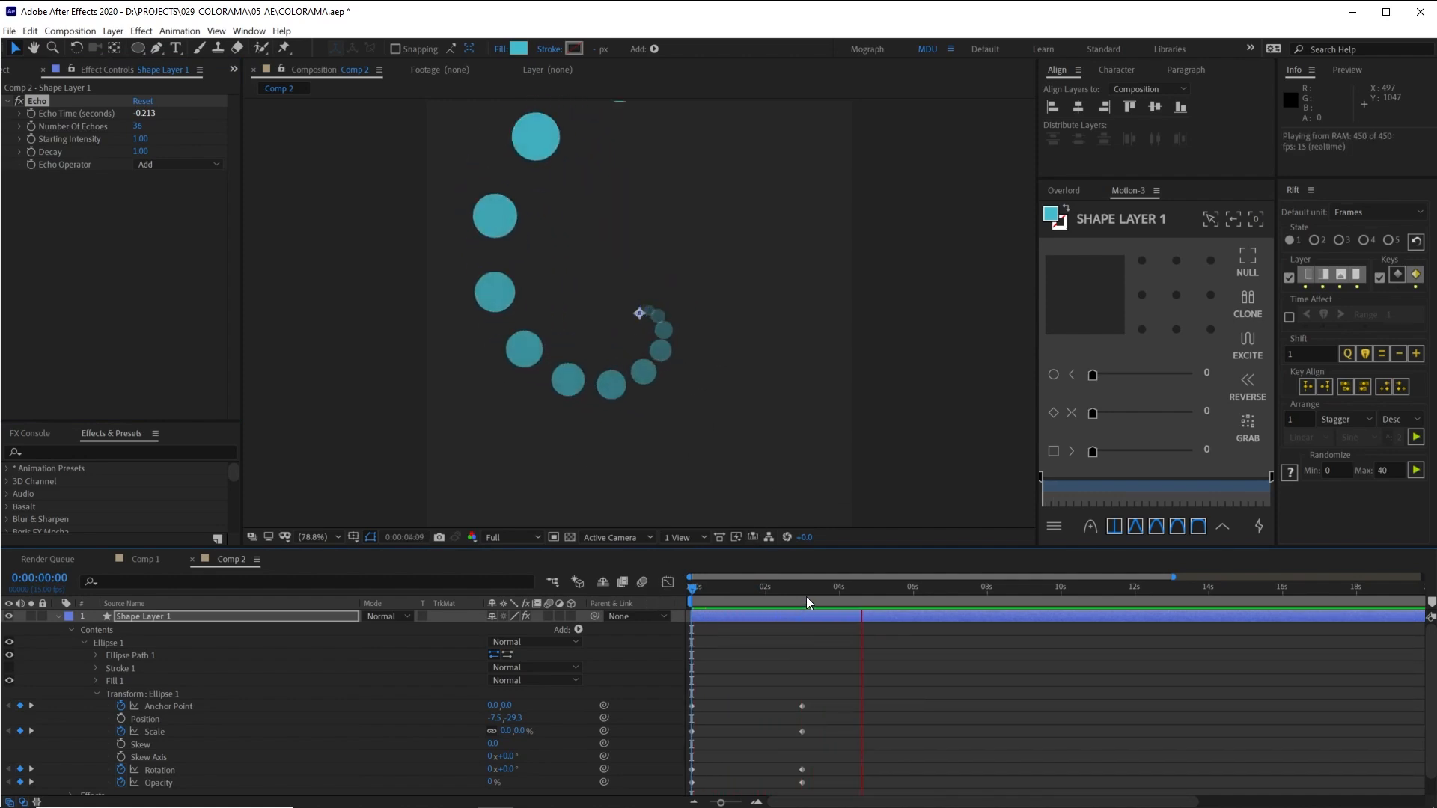
click(874, 594)
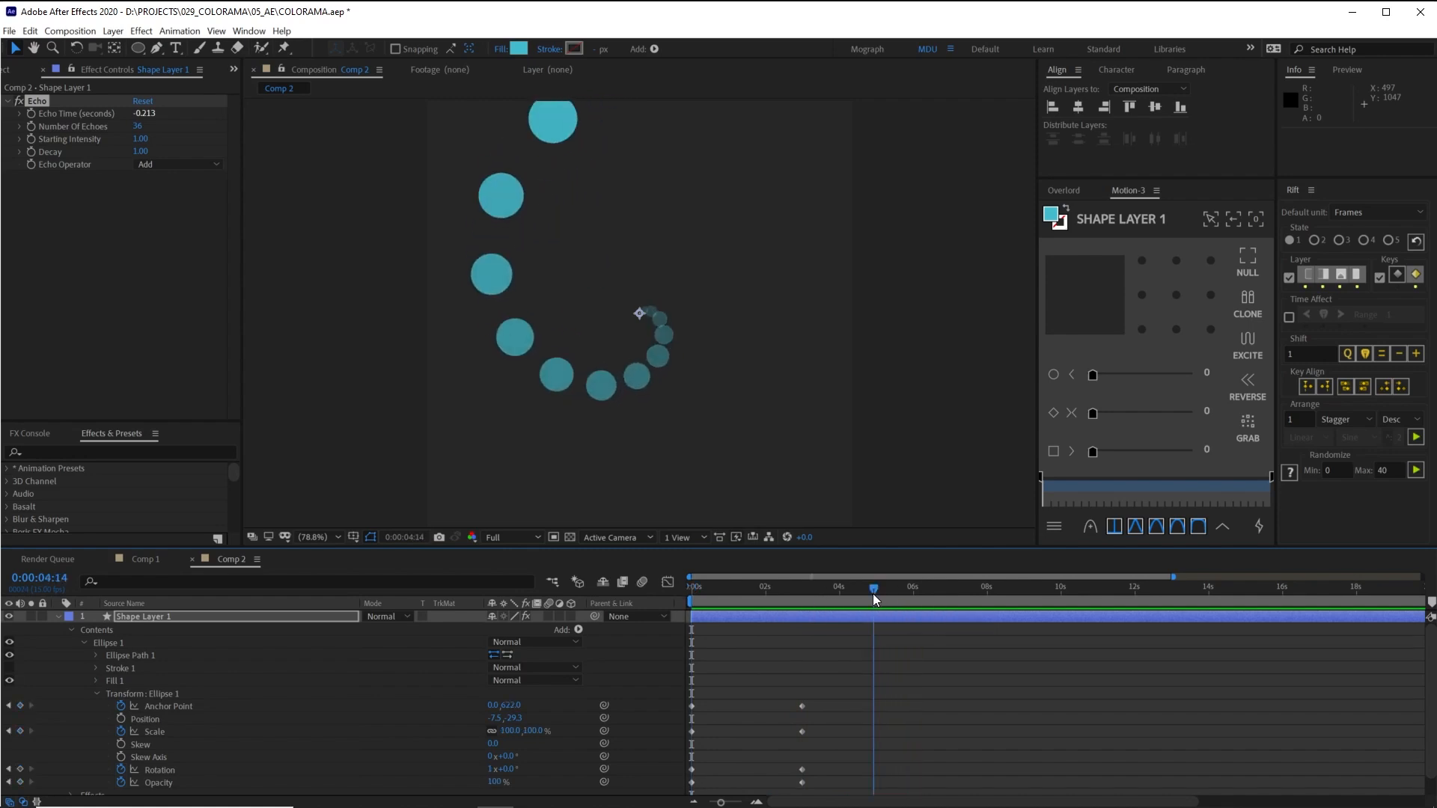
key(n)
key(space)
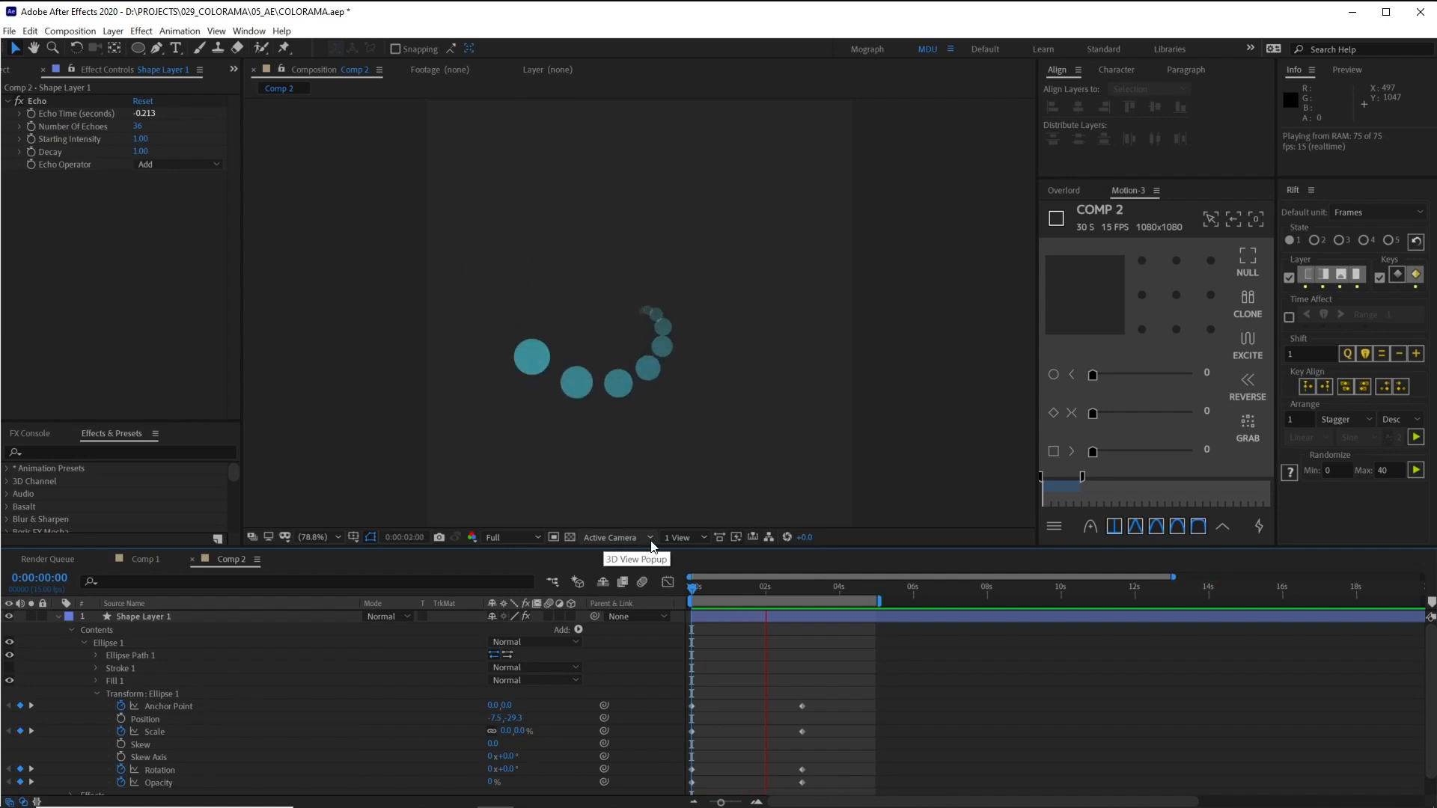
- Apply the Colorama effect to Shape Layer 1 below Echo and check it at an earlier frame
click(801, 618)
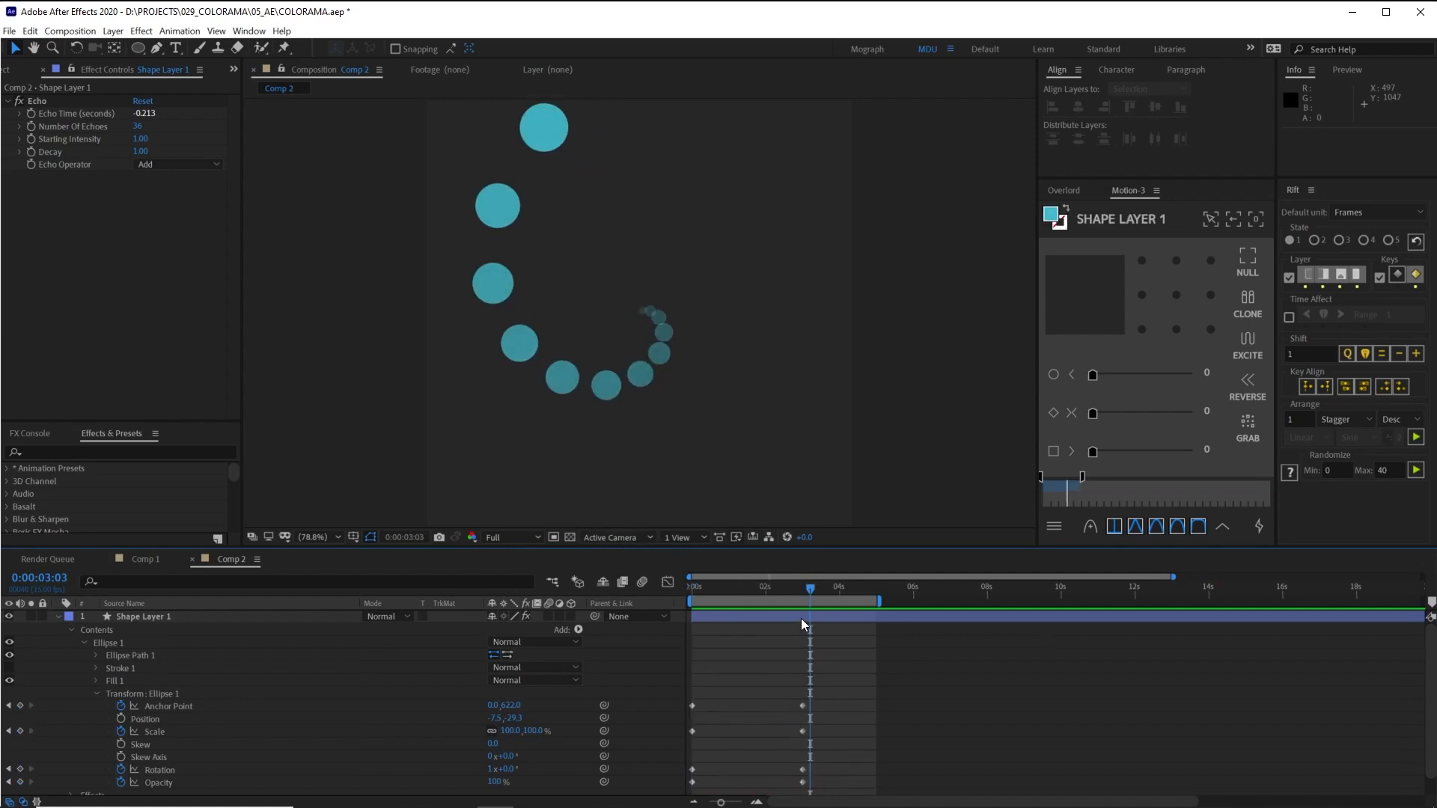
click(801, 618)
key(ctrl+space)
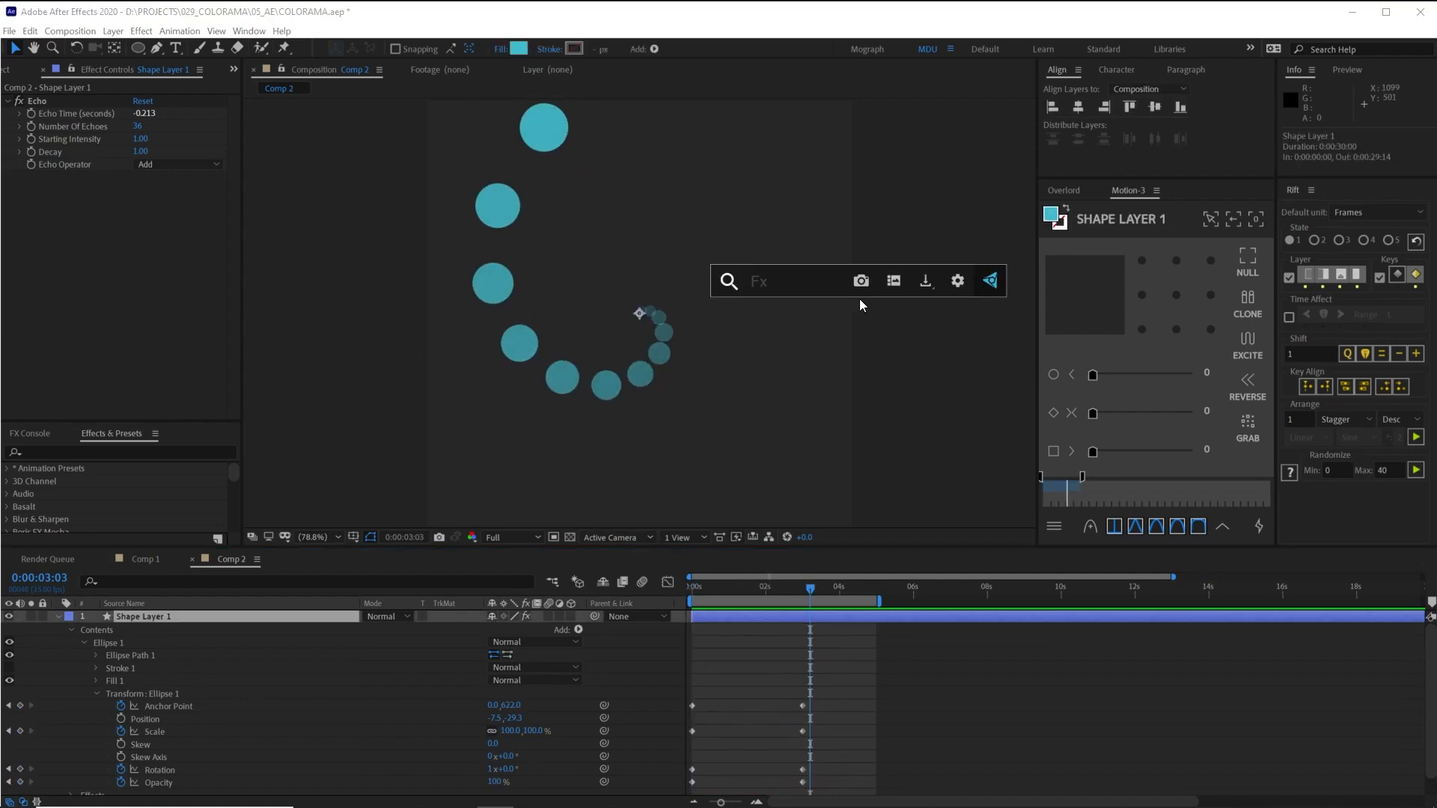
text(colorama)
key(Return)
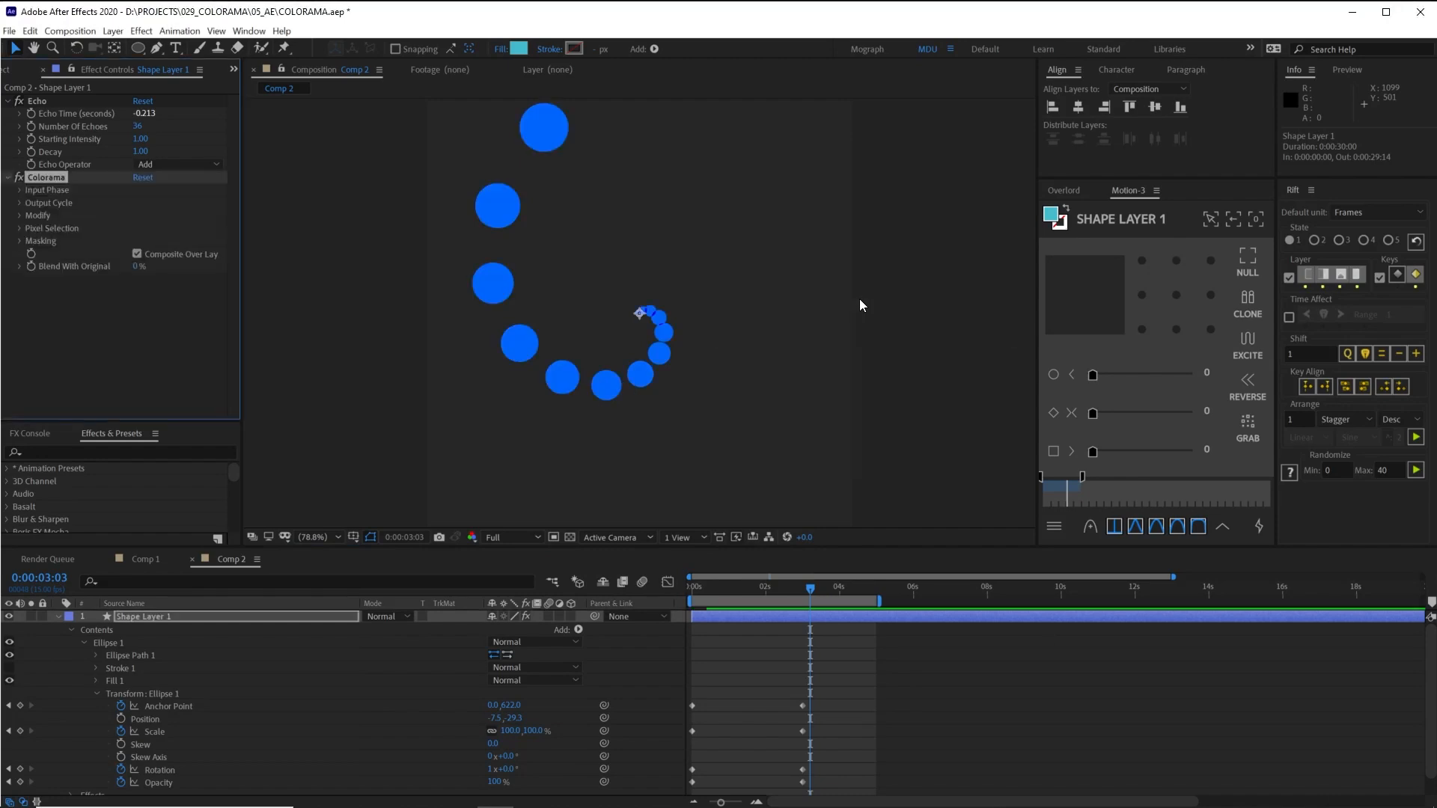
drag(782, 591, 760, 595)
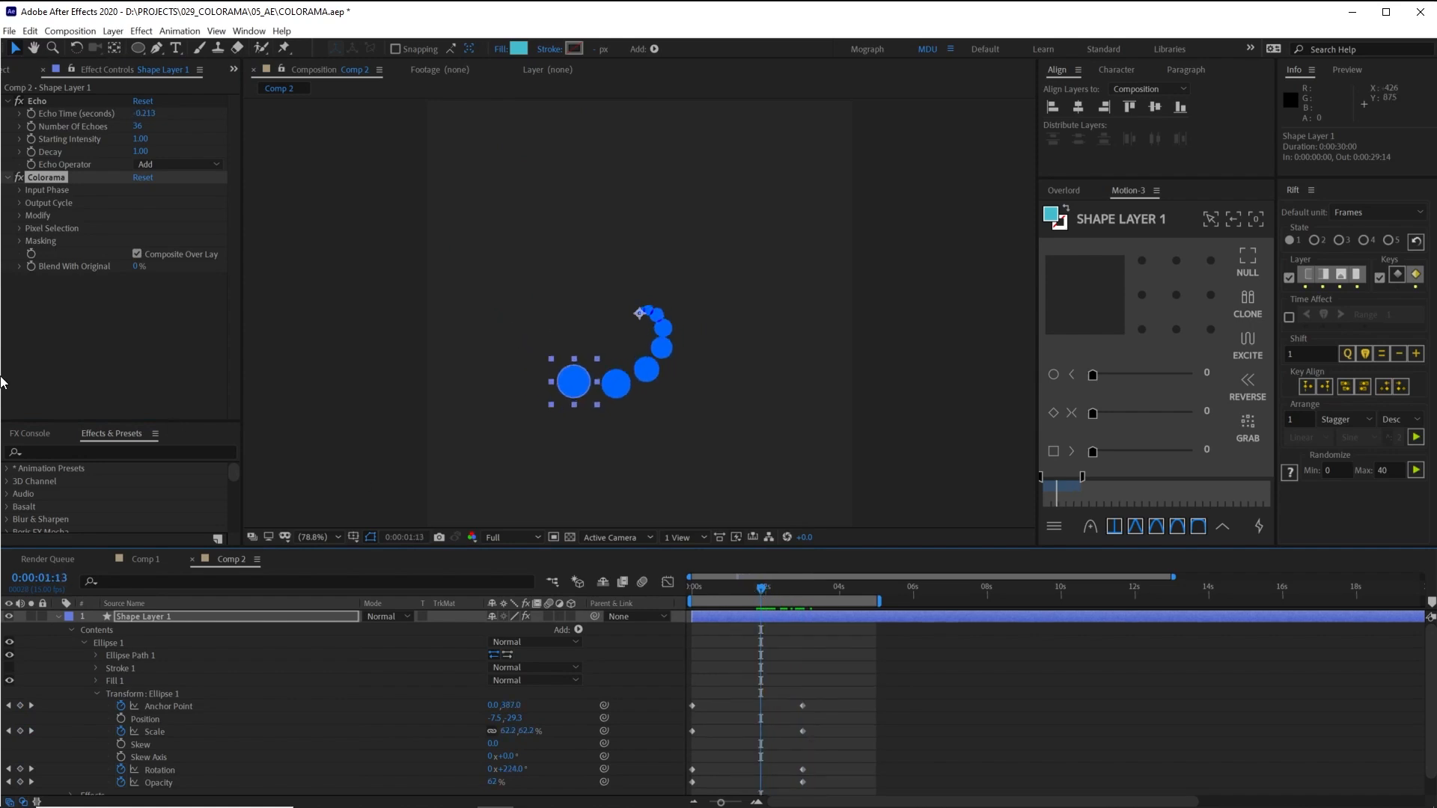
- Expand Colorama's Input Phase and Output Cycle settings and set Get Phase From to Alpha
click(20, 190)
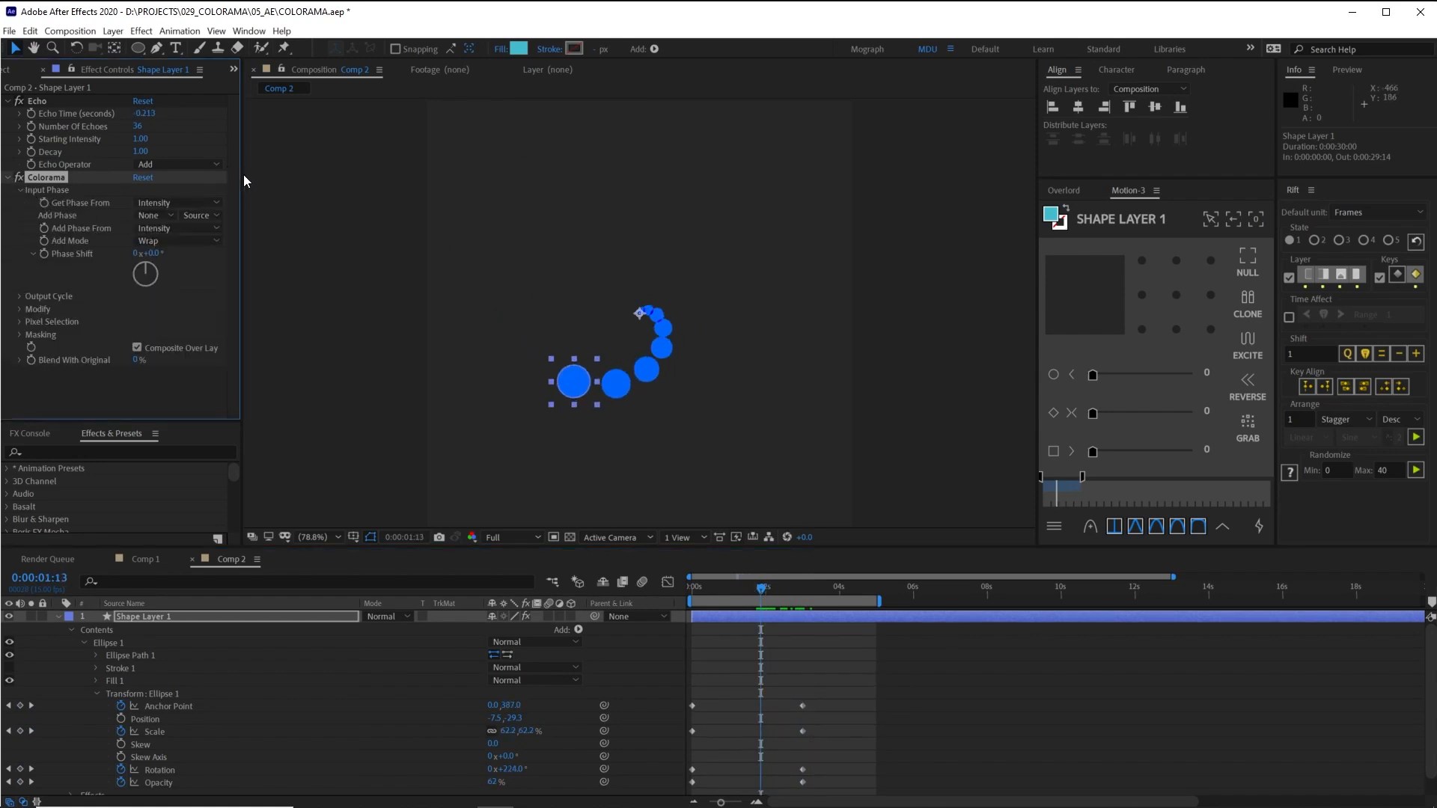
drag(241, 175, 268, 174)
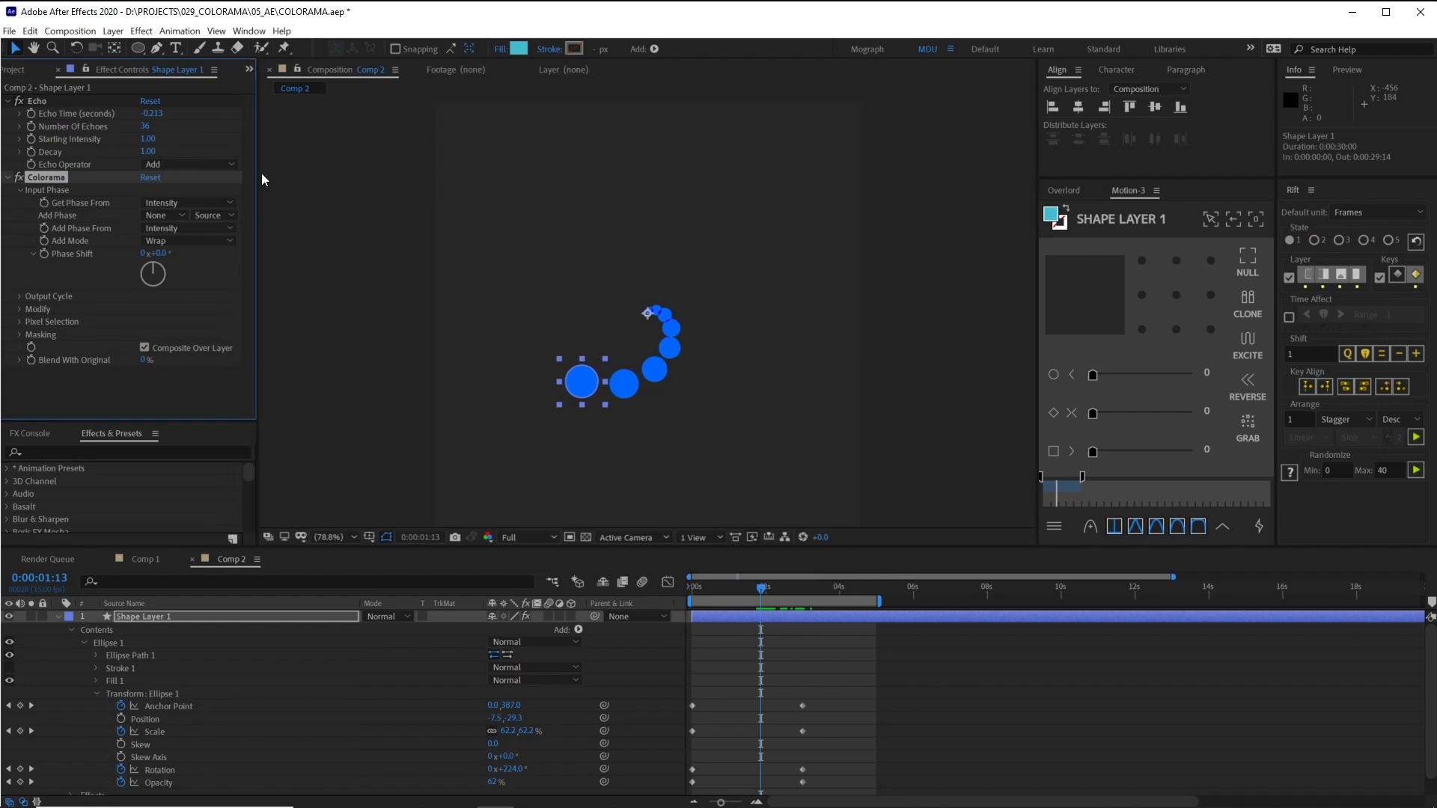
click(20, 296)
scroll(230, 243, up, 3)
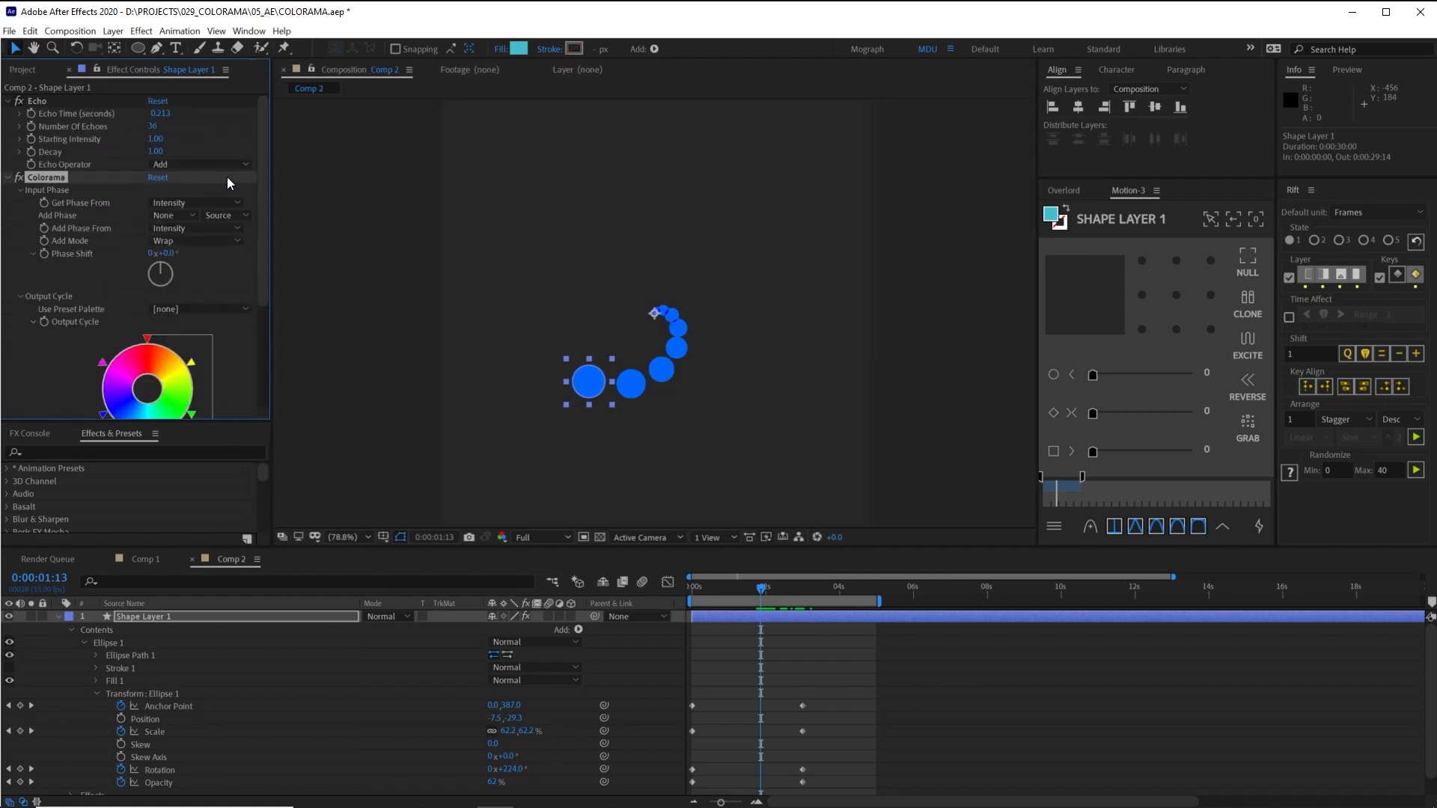
scroll(90, 238, down, 1)
scroll(133, 212, up, 1)
click(185, 200)
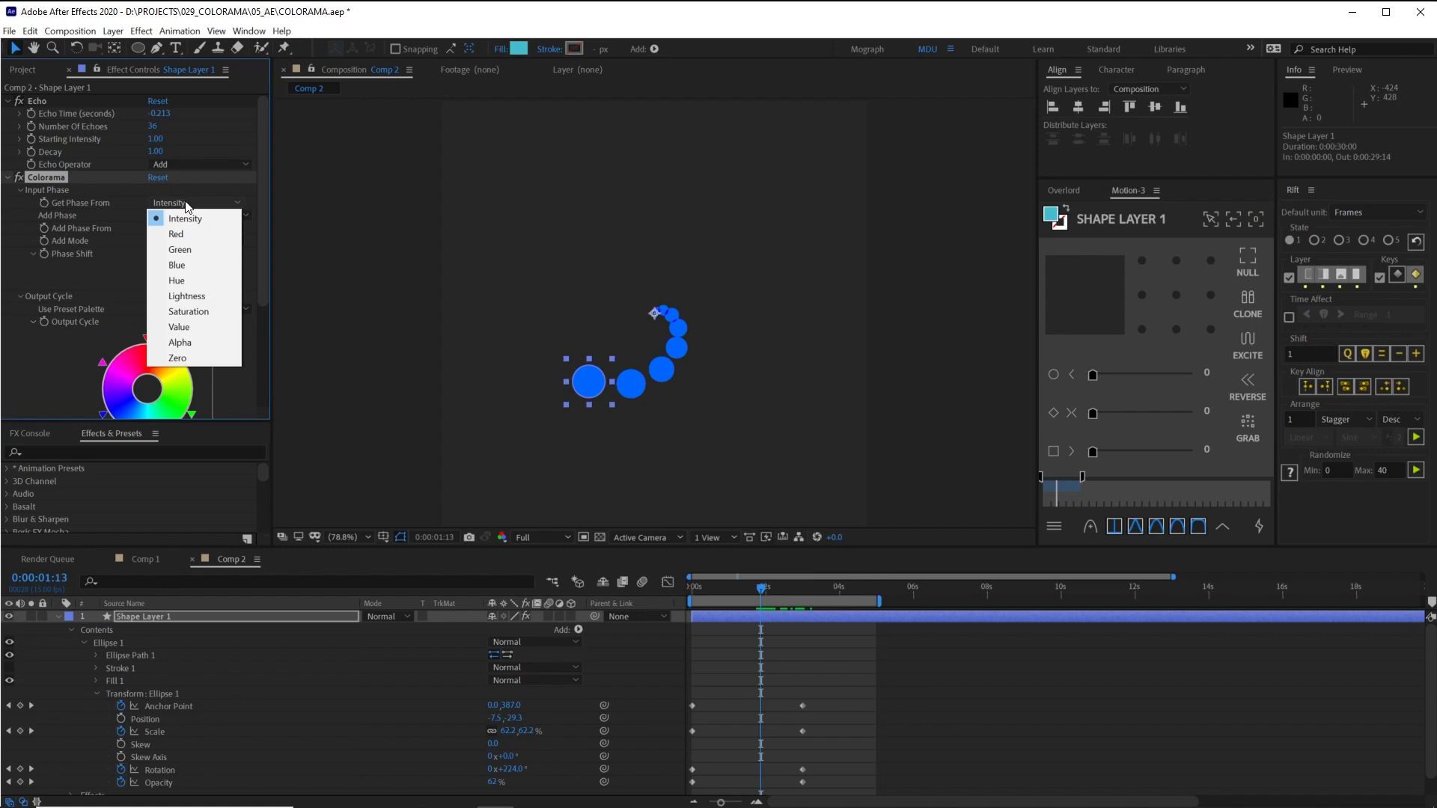
click(223, 344)
- Preview and scrub through the spiral animation to check the alpha-based Colorama colours
drag(724, 592, 785, 596)
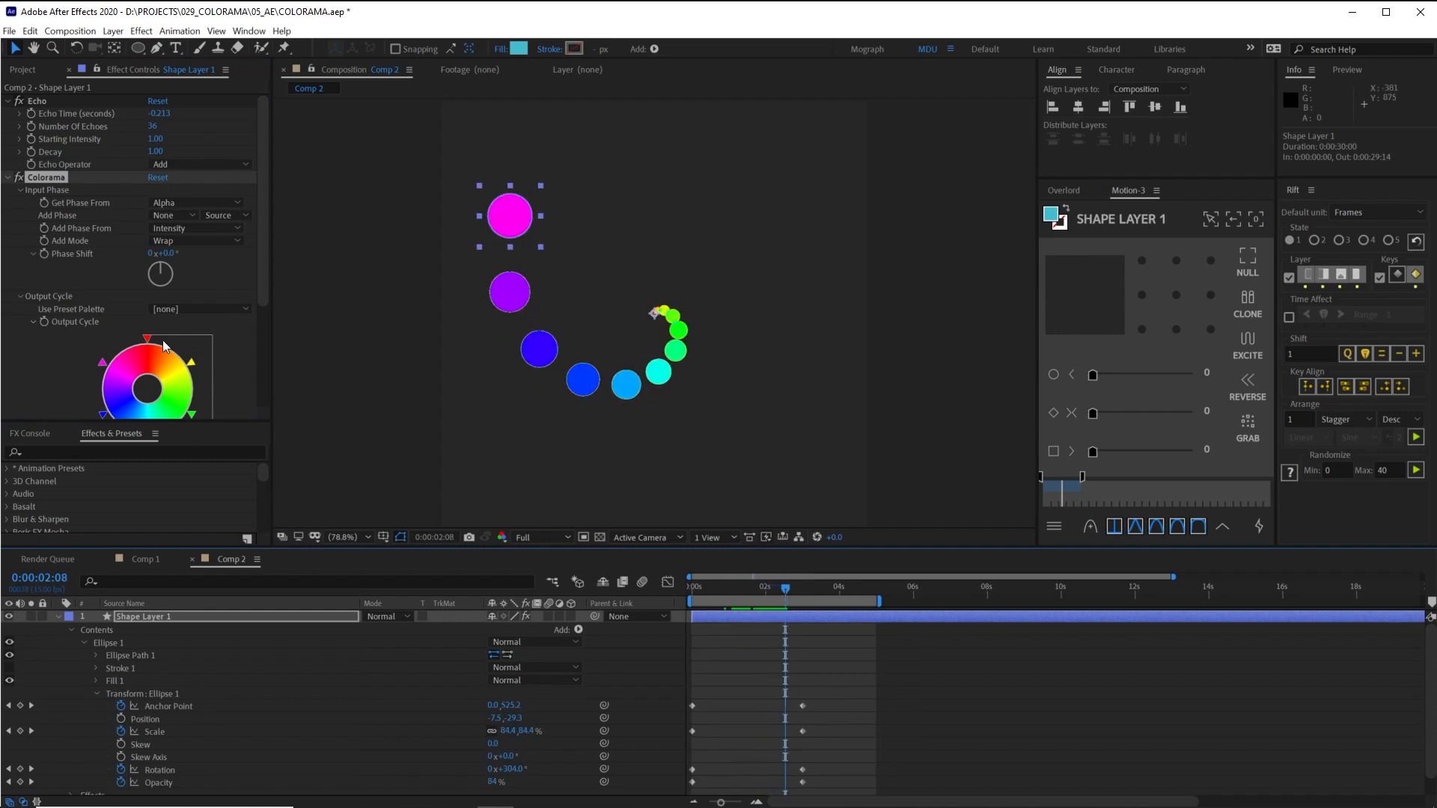
scroll(129, 339, down, 1)
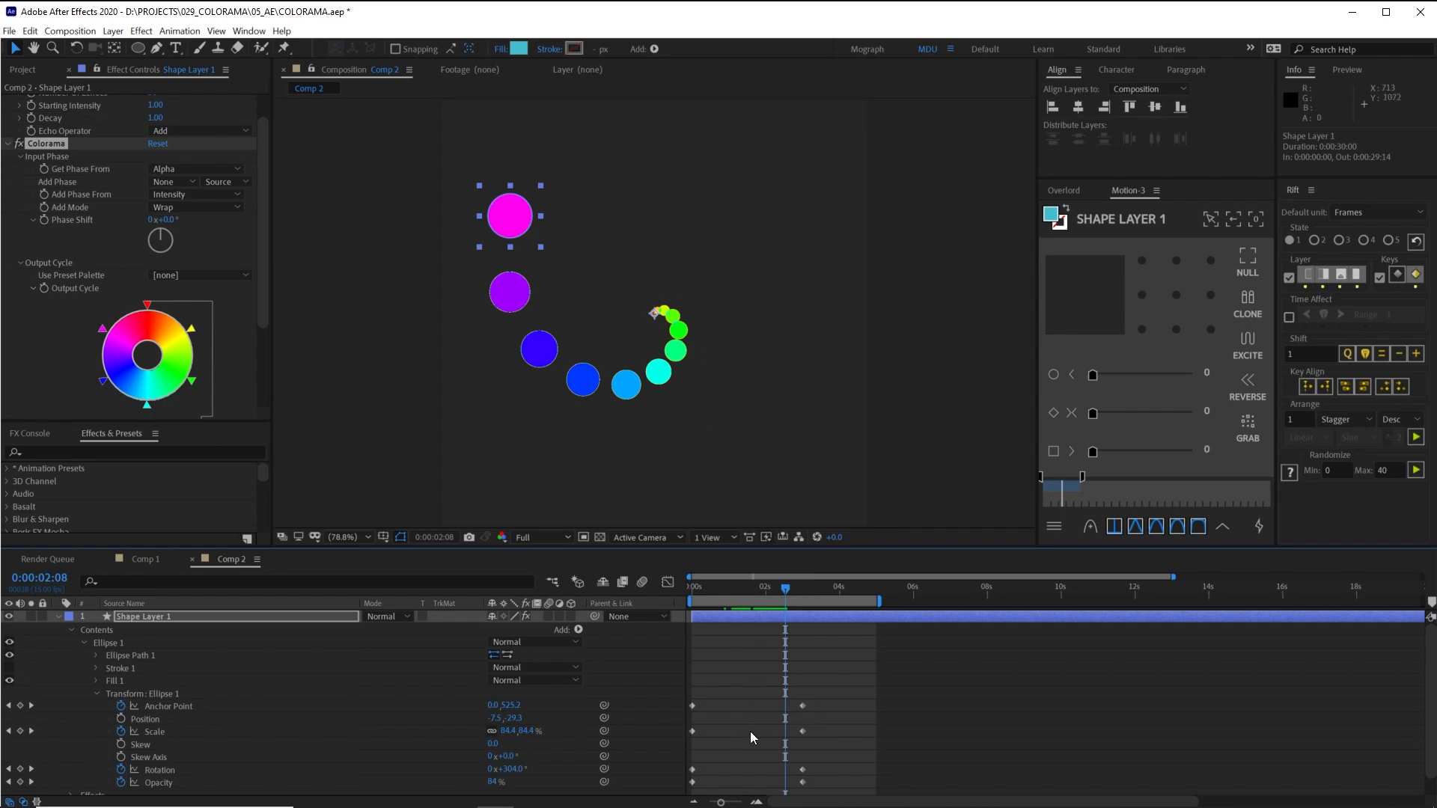
click(709, 595)
key(space)
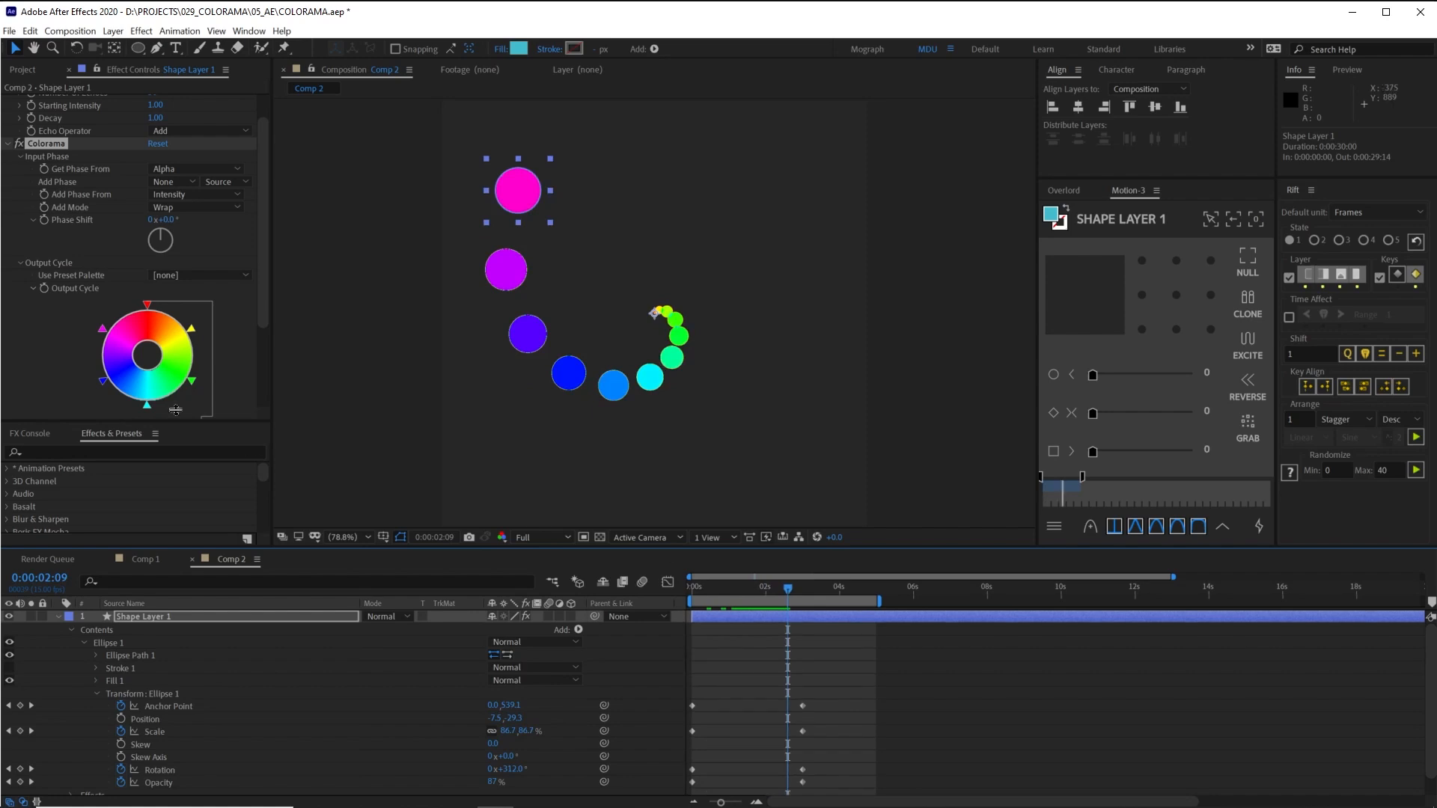
drag(746, 594, 793, 600)
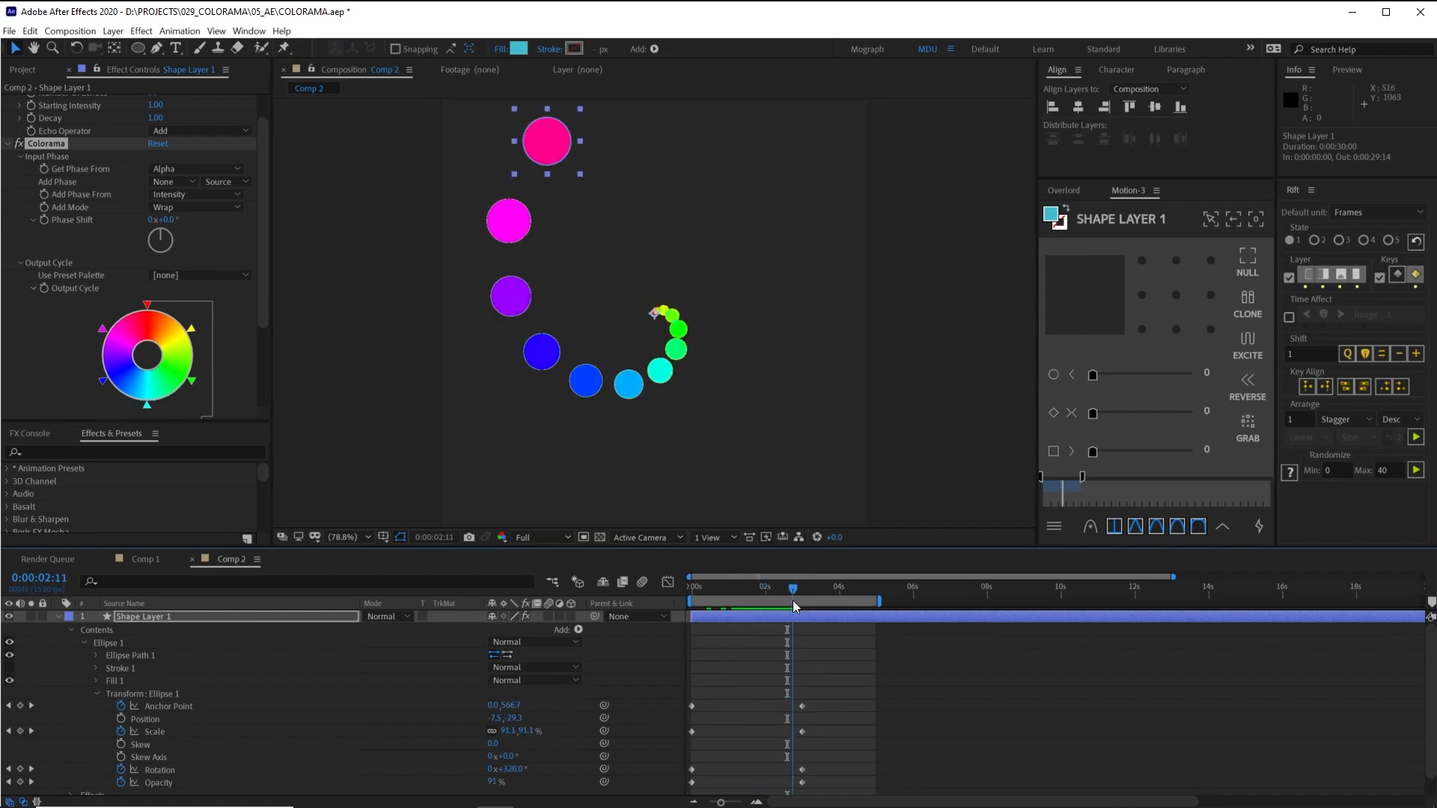
- Try an ellipse Opacity of 80% at 0:00:02:11, undo it and move back to 0:00:02:05
drag(494, 782, 488, 782)
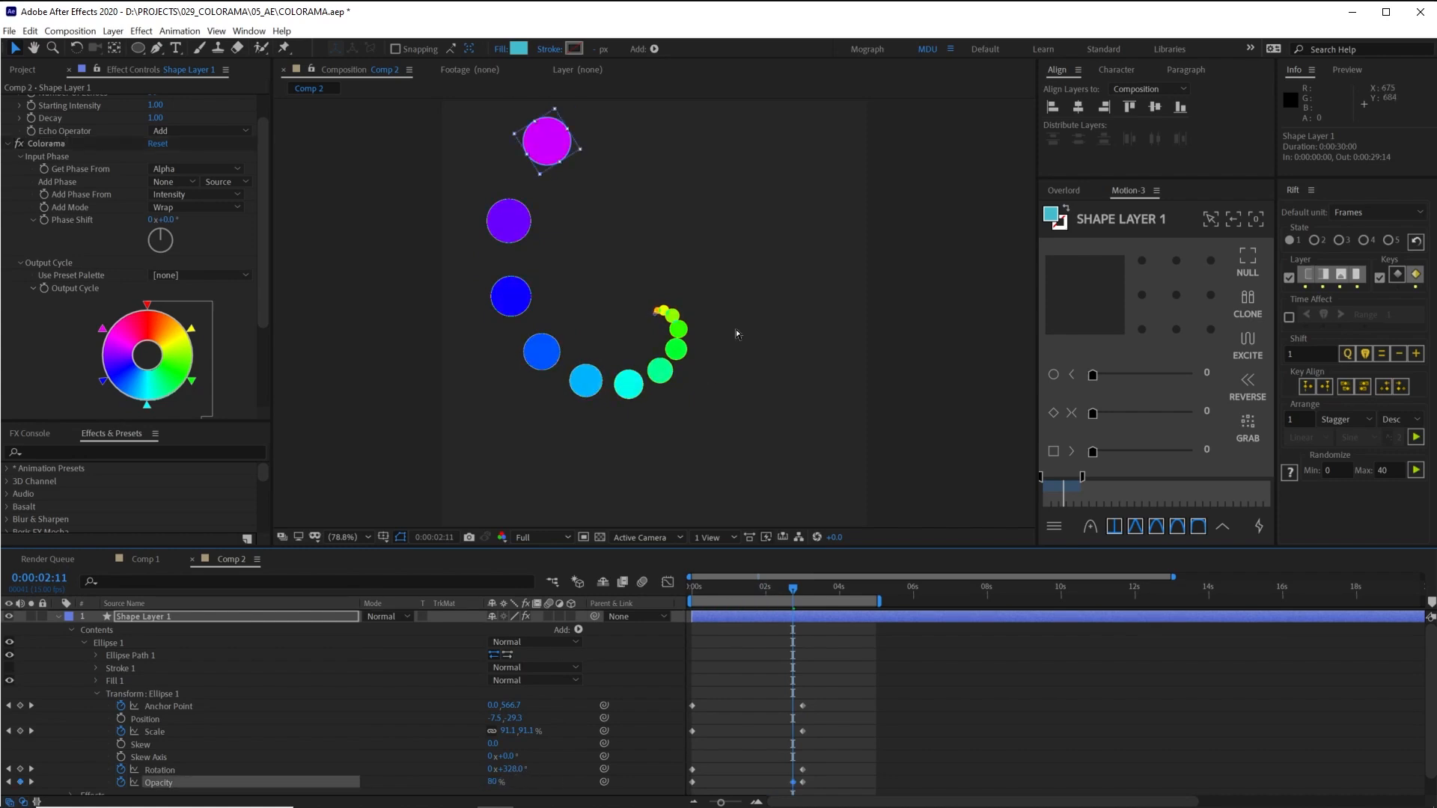
key(ctrl+z)
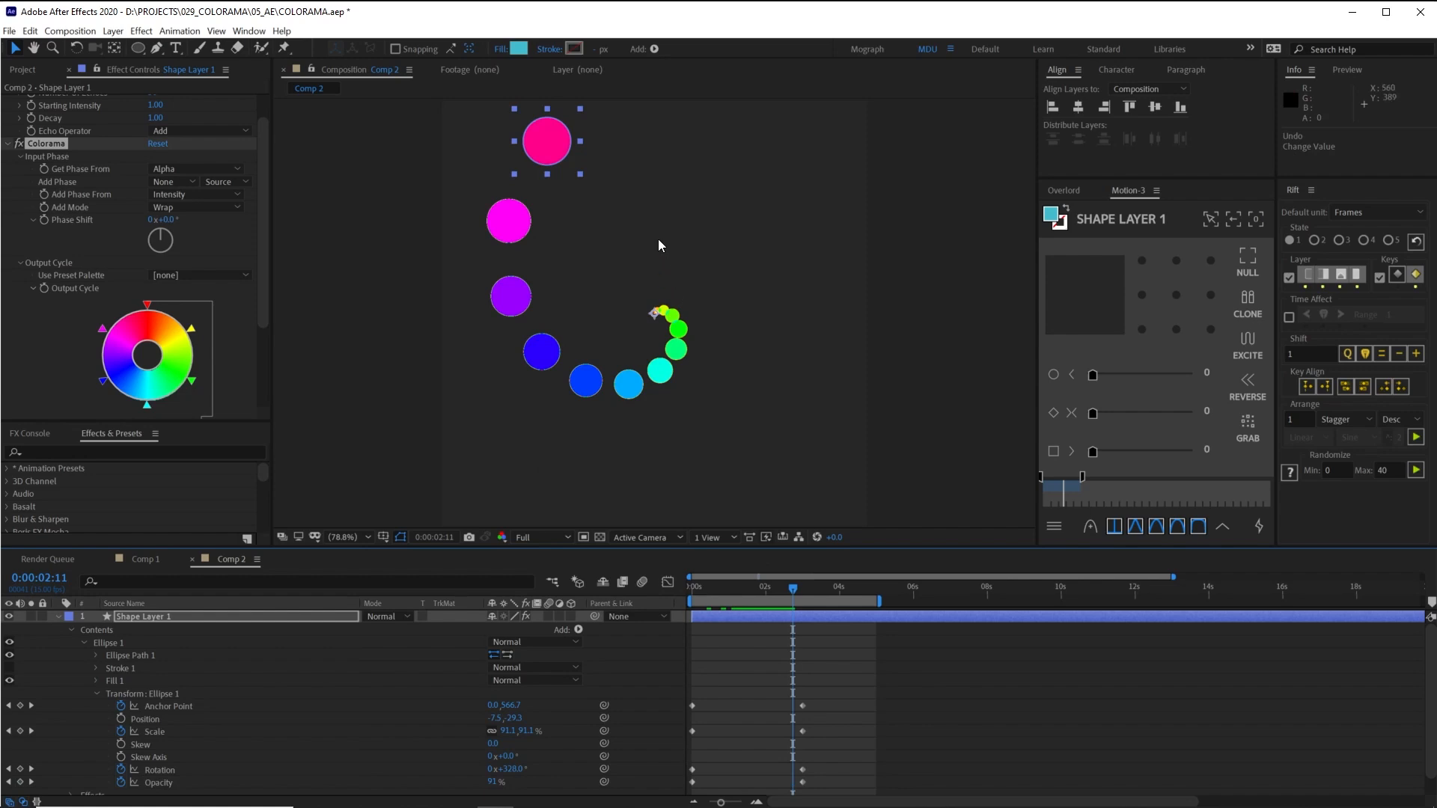
drag(763, 585, 778, 588)
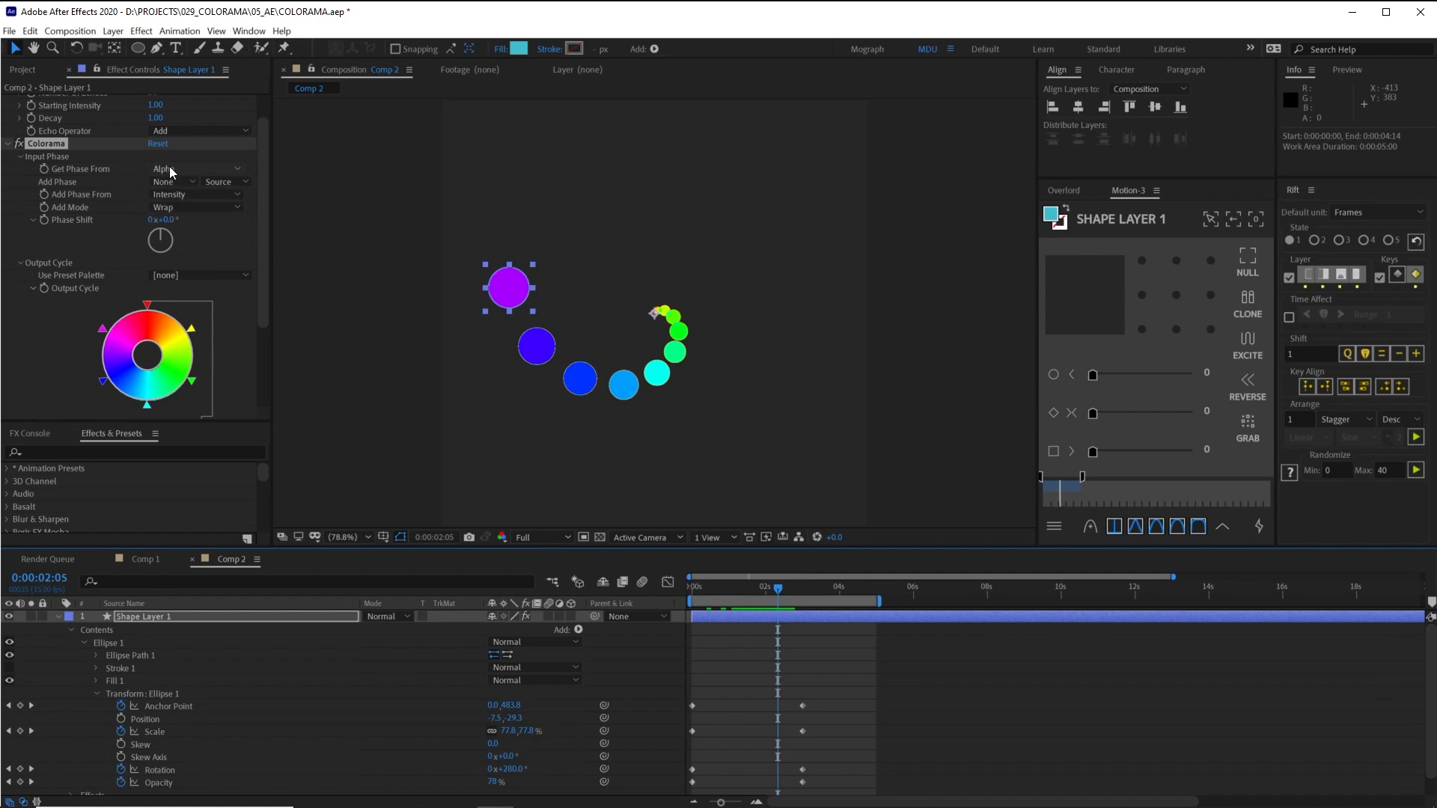
- Examine Colorama's Input Phase and Output Cycle options
scroll(263, 222, down, 3)
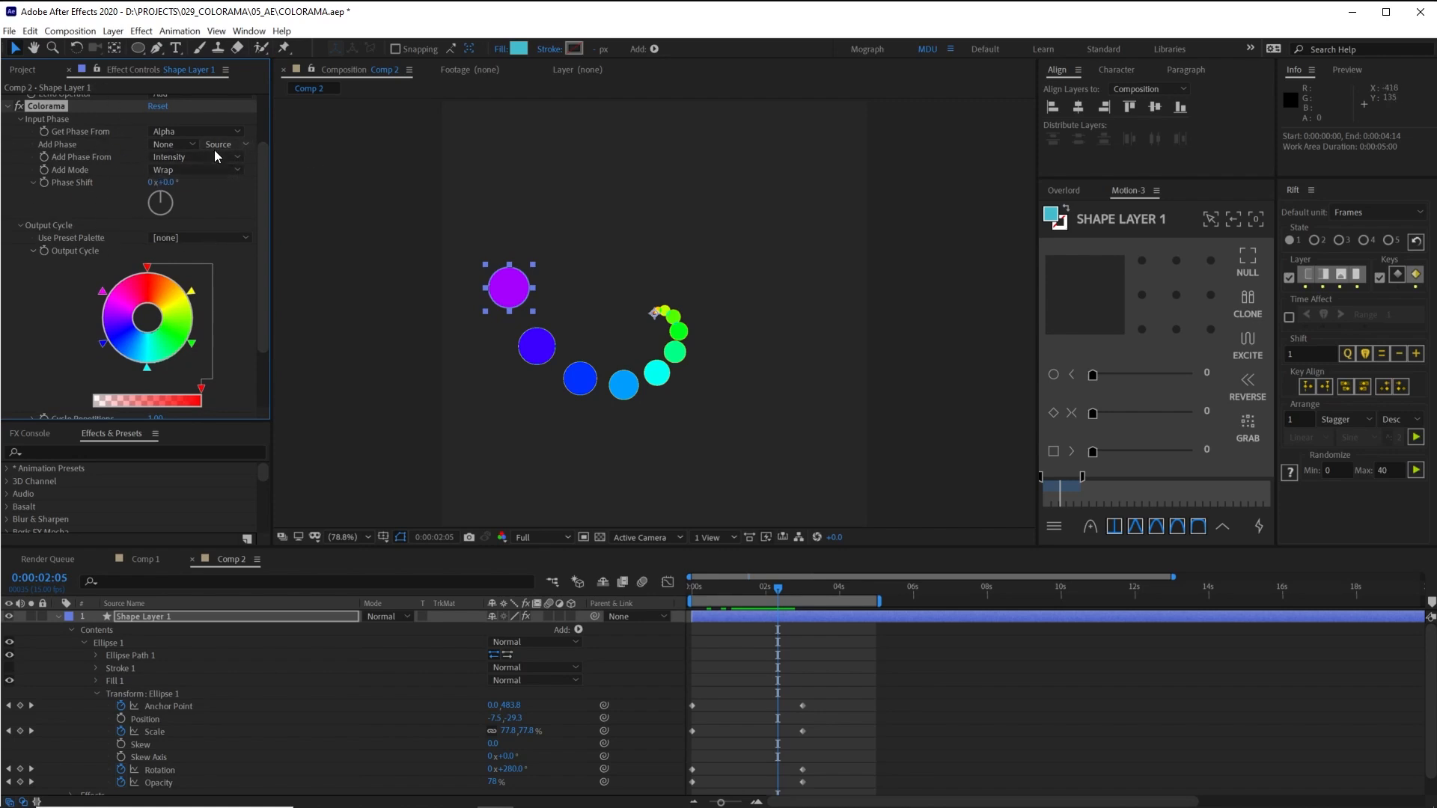
click(225, 129)
click(186, 150)
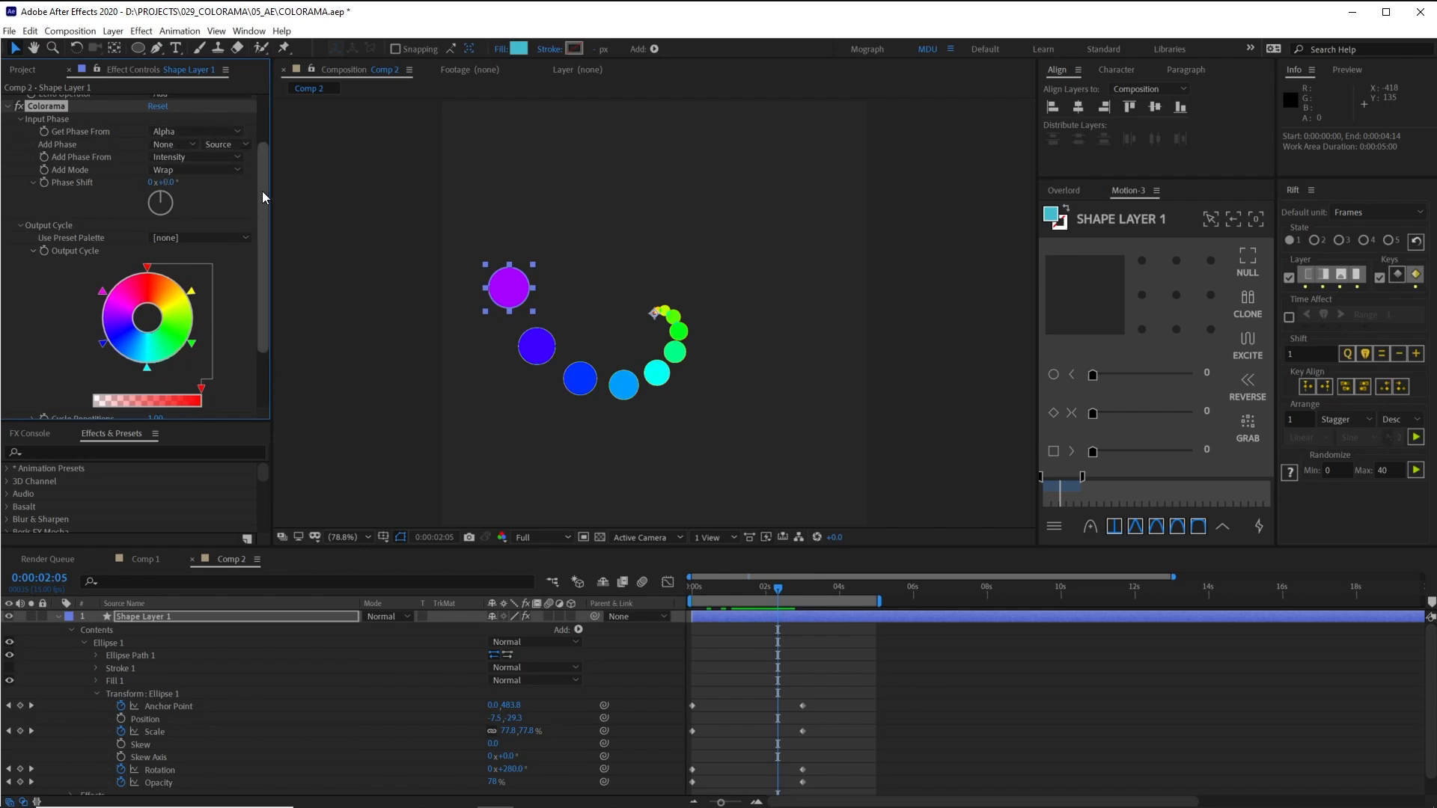
scroll(69, 207, up, 3)
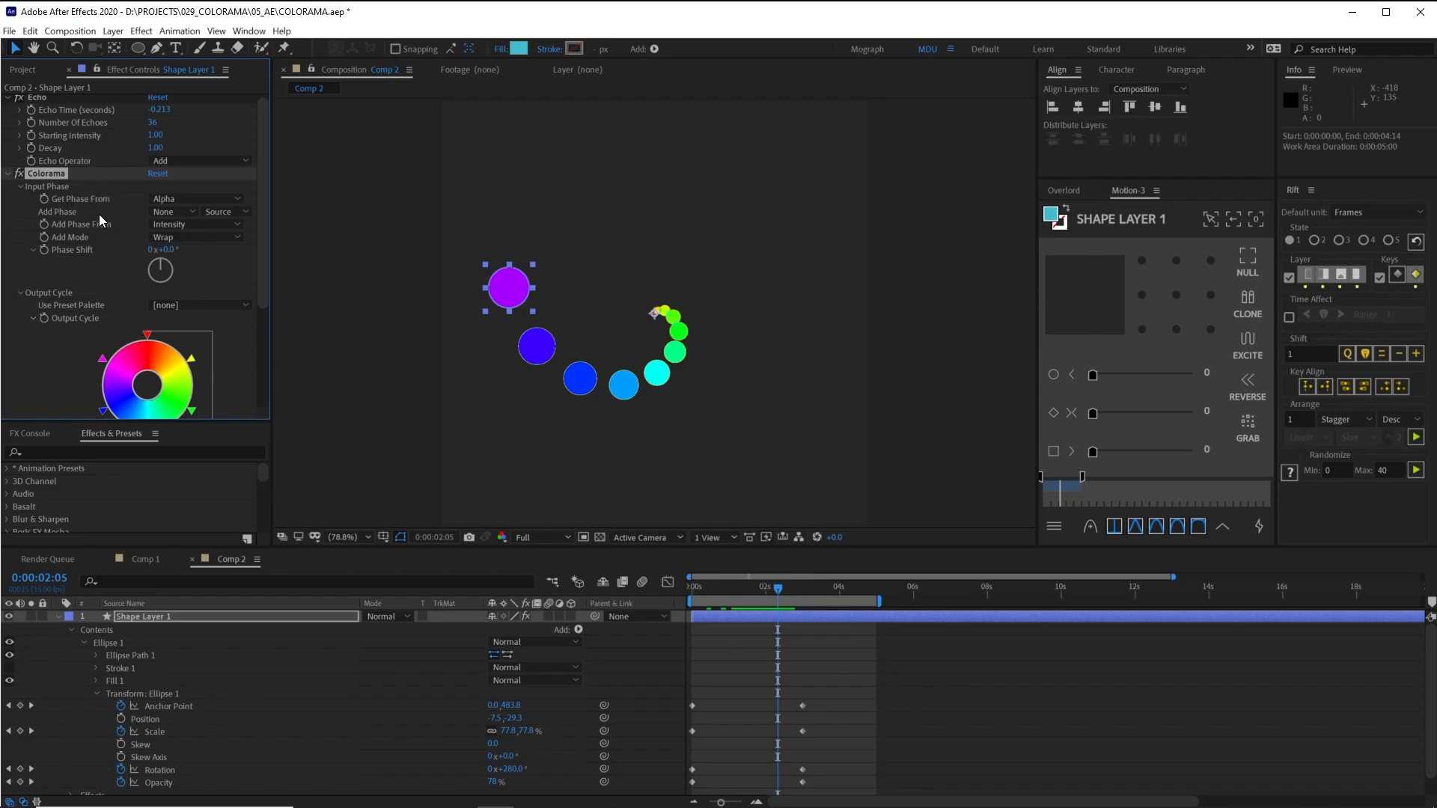
scroll(99, 219, down, 1)
scroll(97, 157, down, 3)
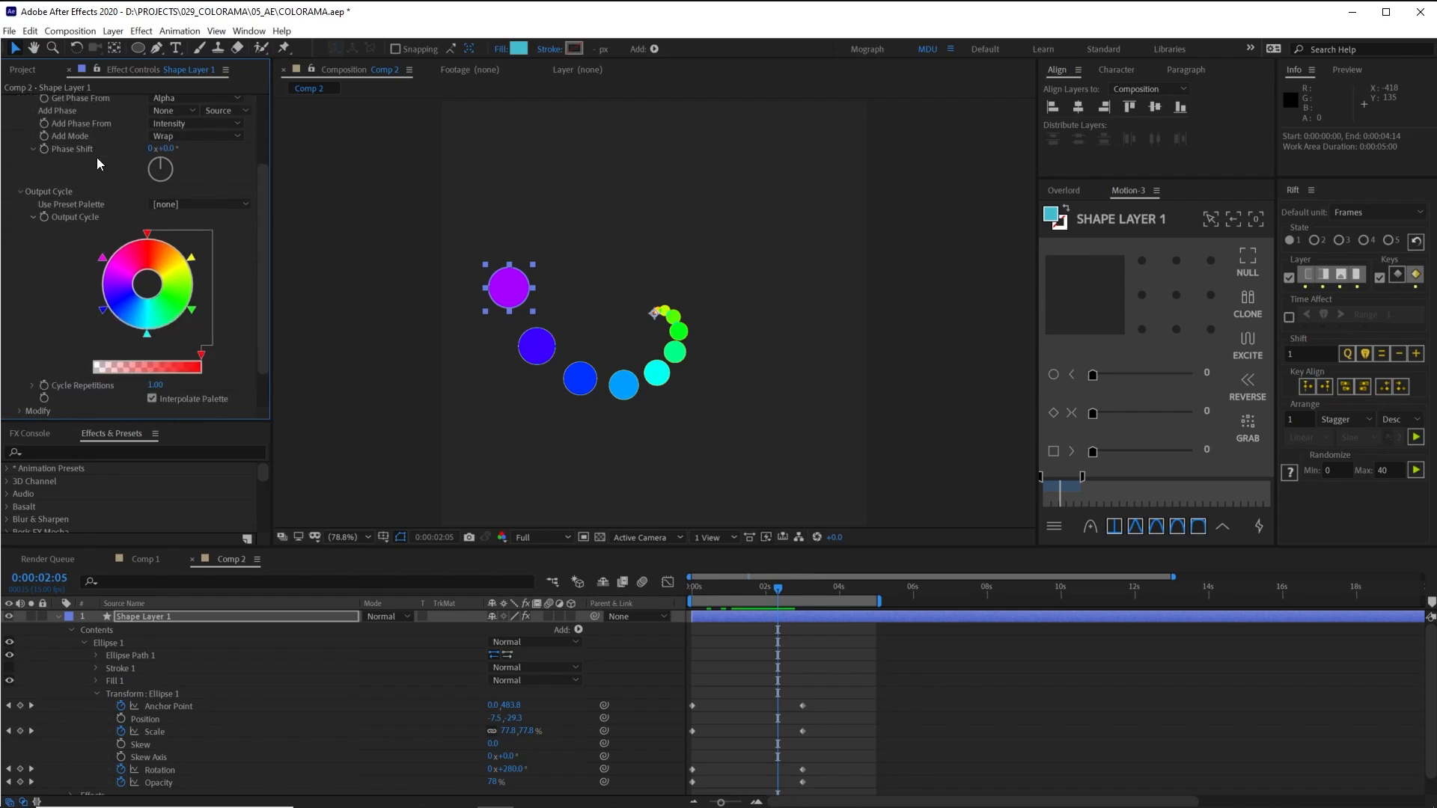
scroll(96, 157, up, 2)
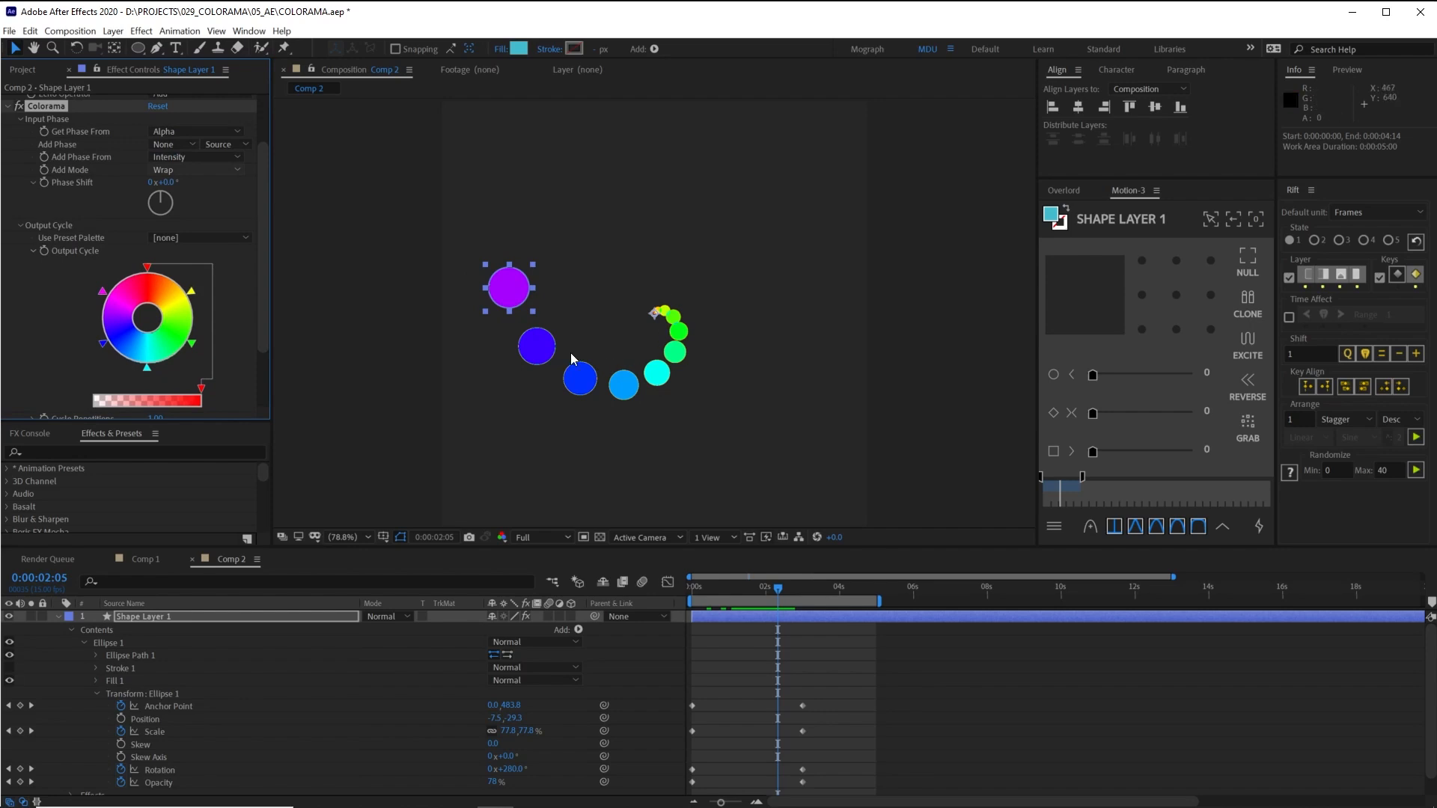
- Try a different Phase Shift value in Colorama and undo it
drag(177, 180, 140, 184)
key(ctrl+z)
- Open the colour dialog for the red marker atop the Output Cycle wheel and examine its Red, Green and Blue fields
scroll(85, 283, down, 2)
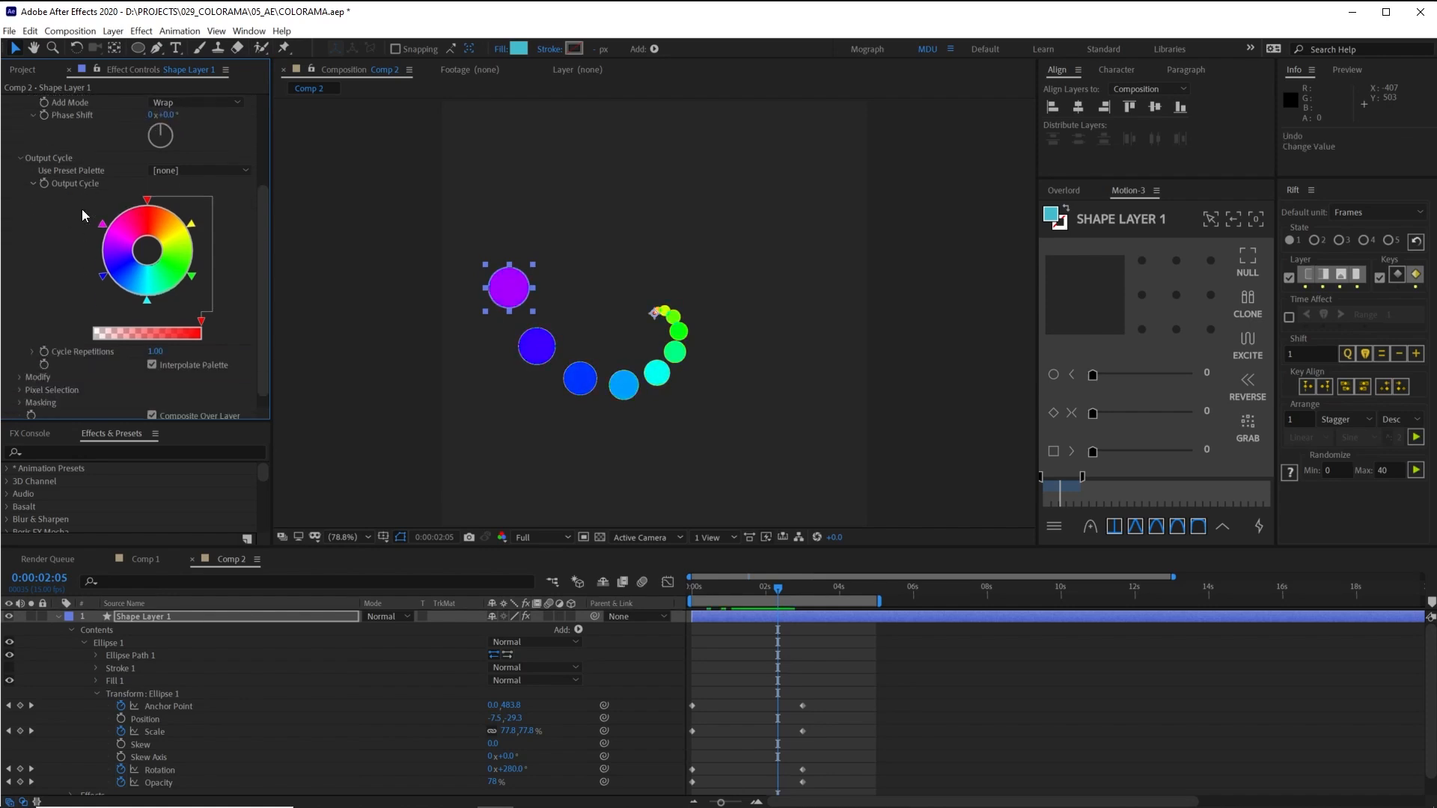
scroll(60, 181, up, 1)
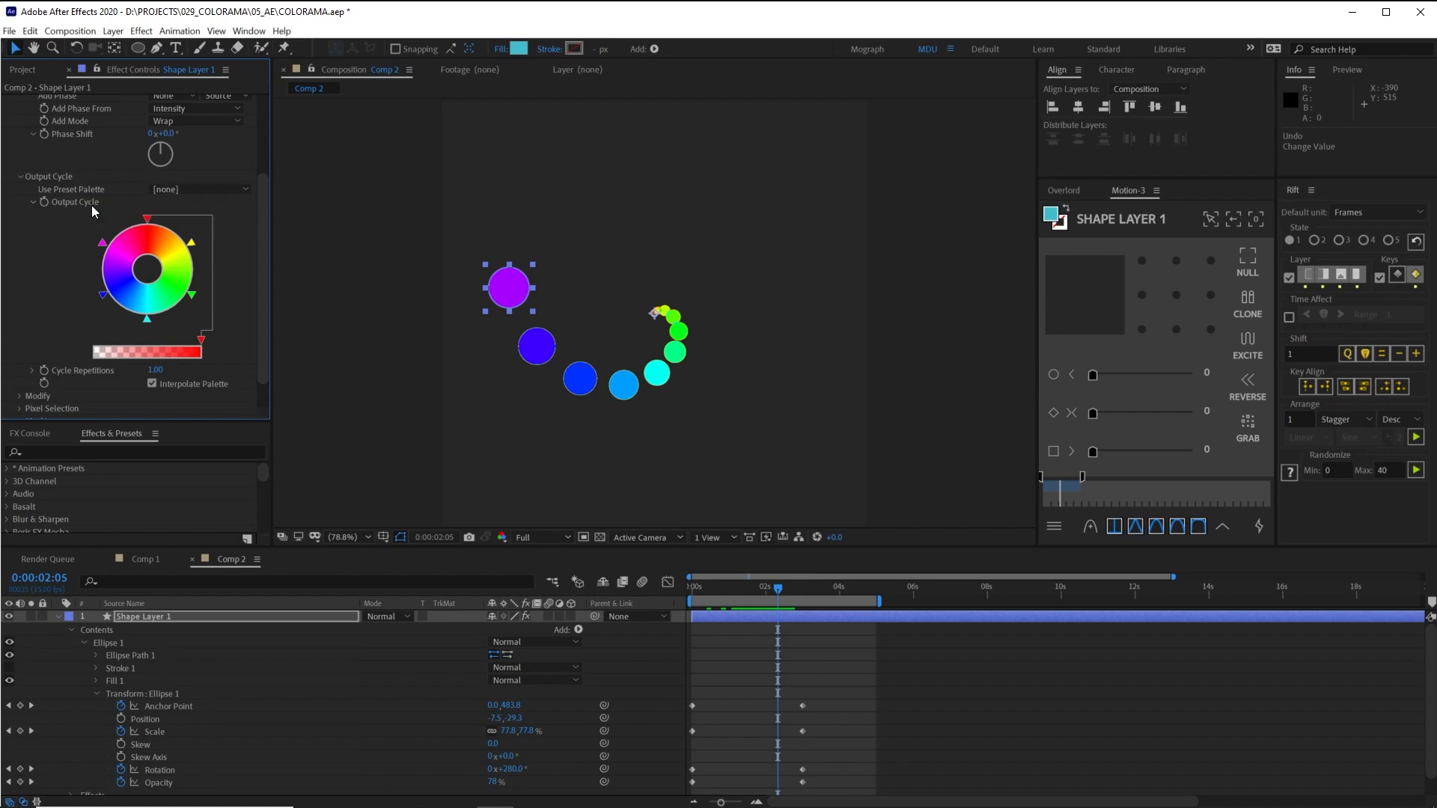
double_click(149, 222)
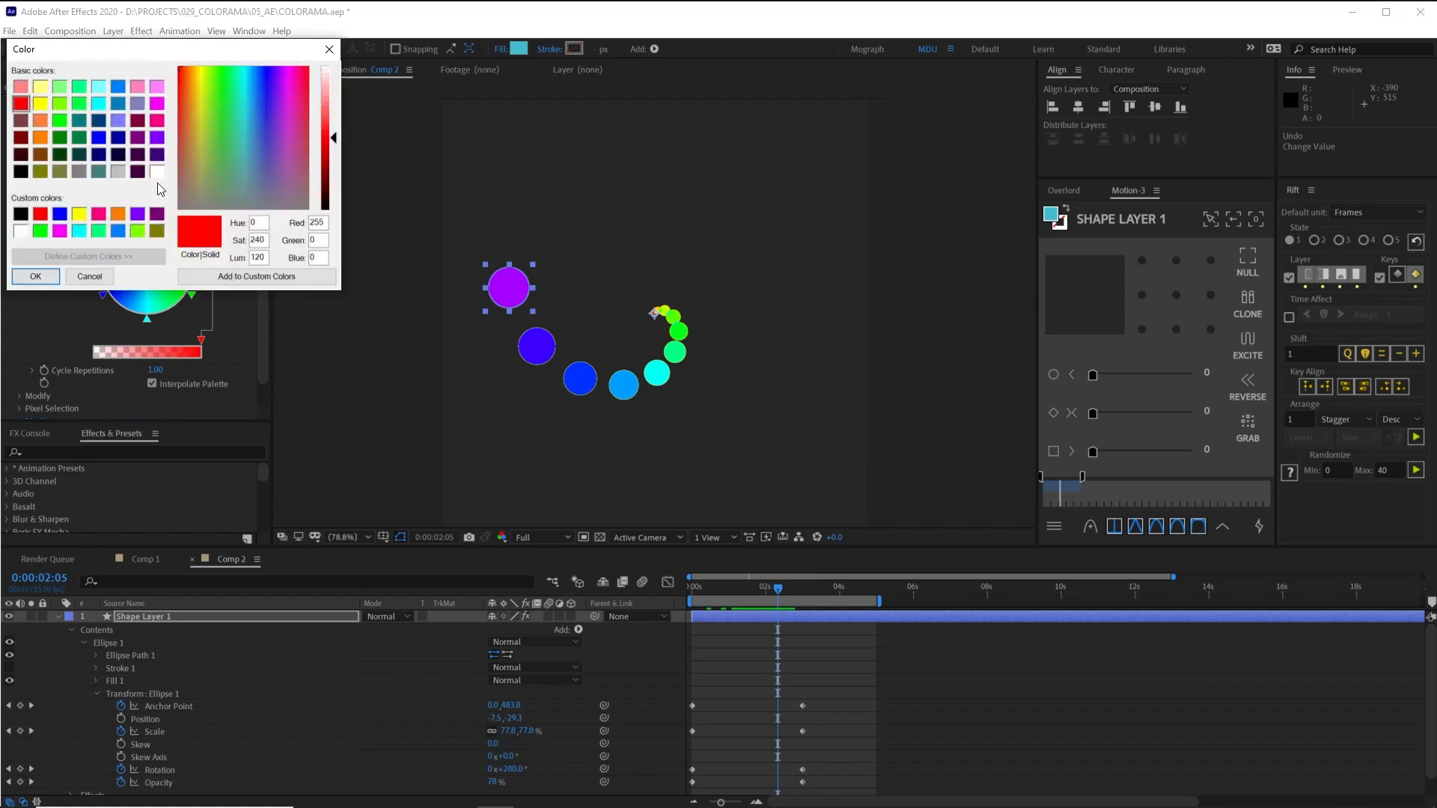
drag(186, 45, 950, 161)
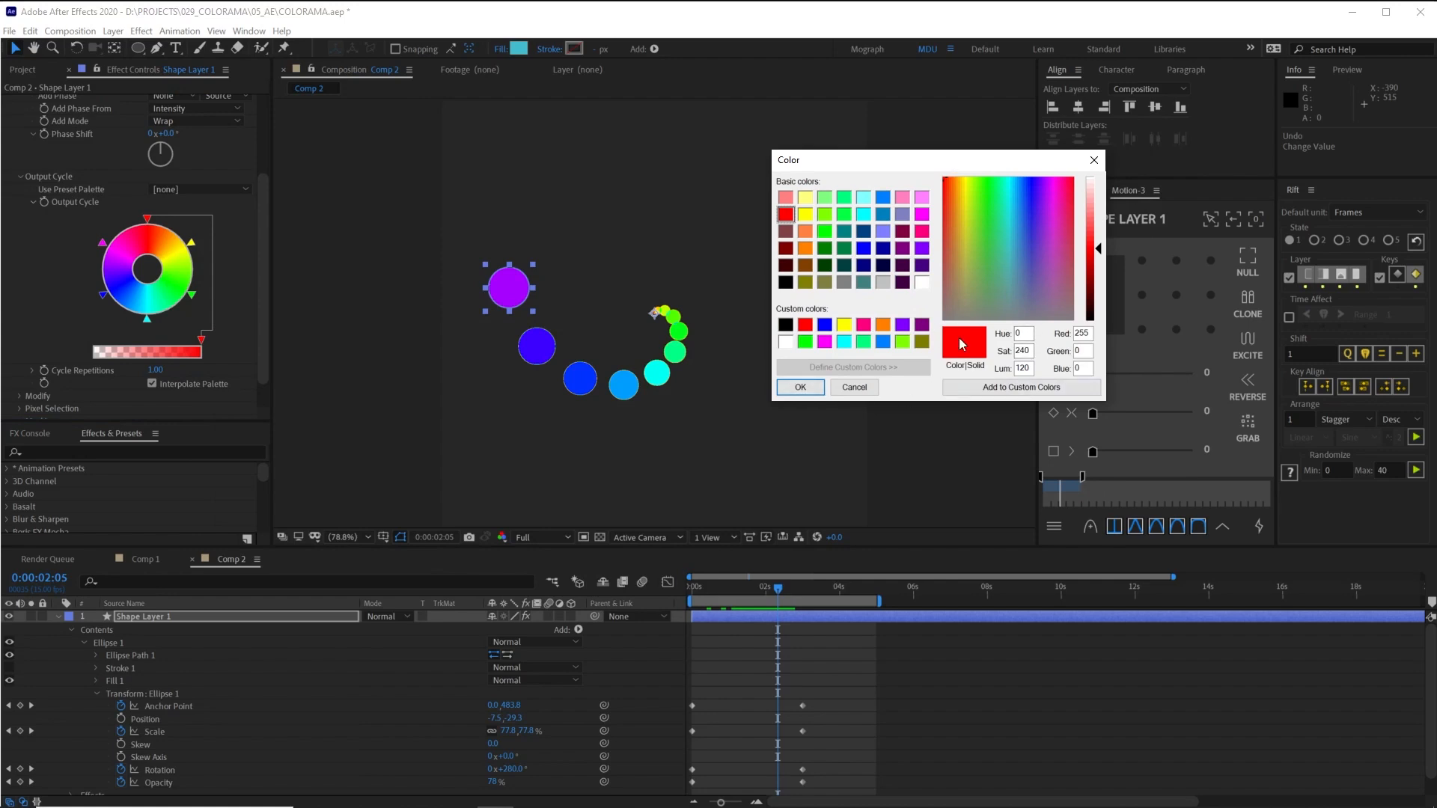
double_click(1083, 333)
double_click(1085, 350)
drag(937, 164, 418, 108)
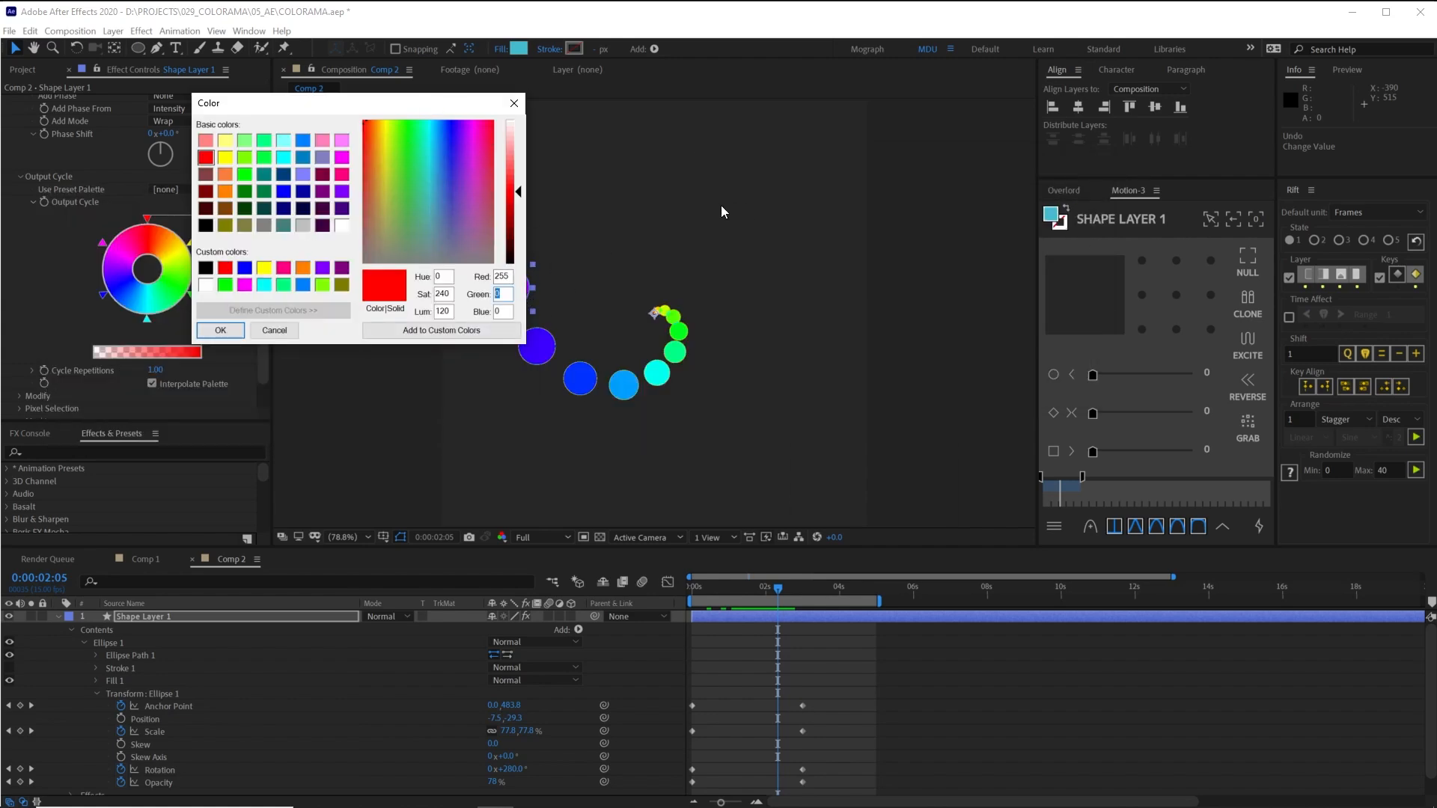
drag(420, 102, 452, 100)
key(shift+Tab)
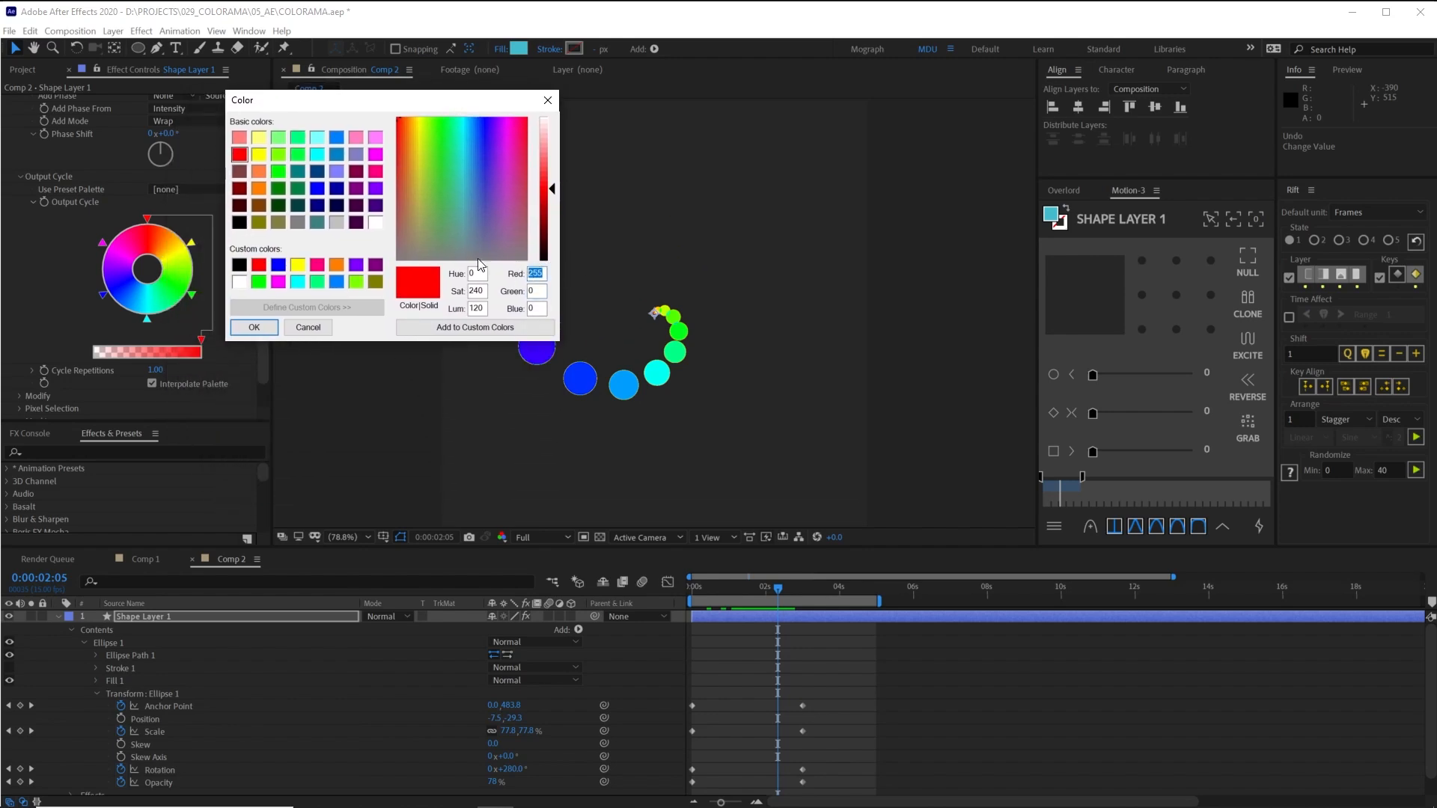
drag(415, 102, 269, 102)
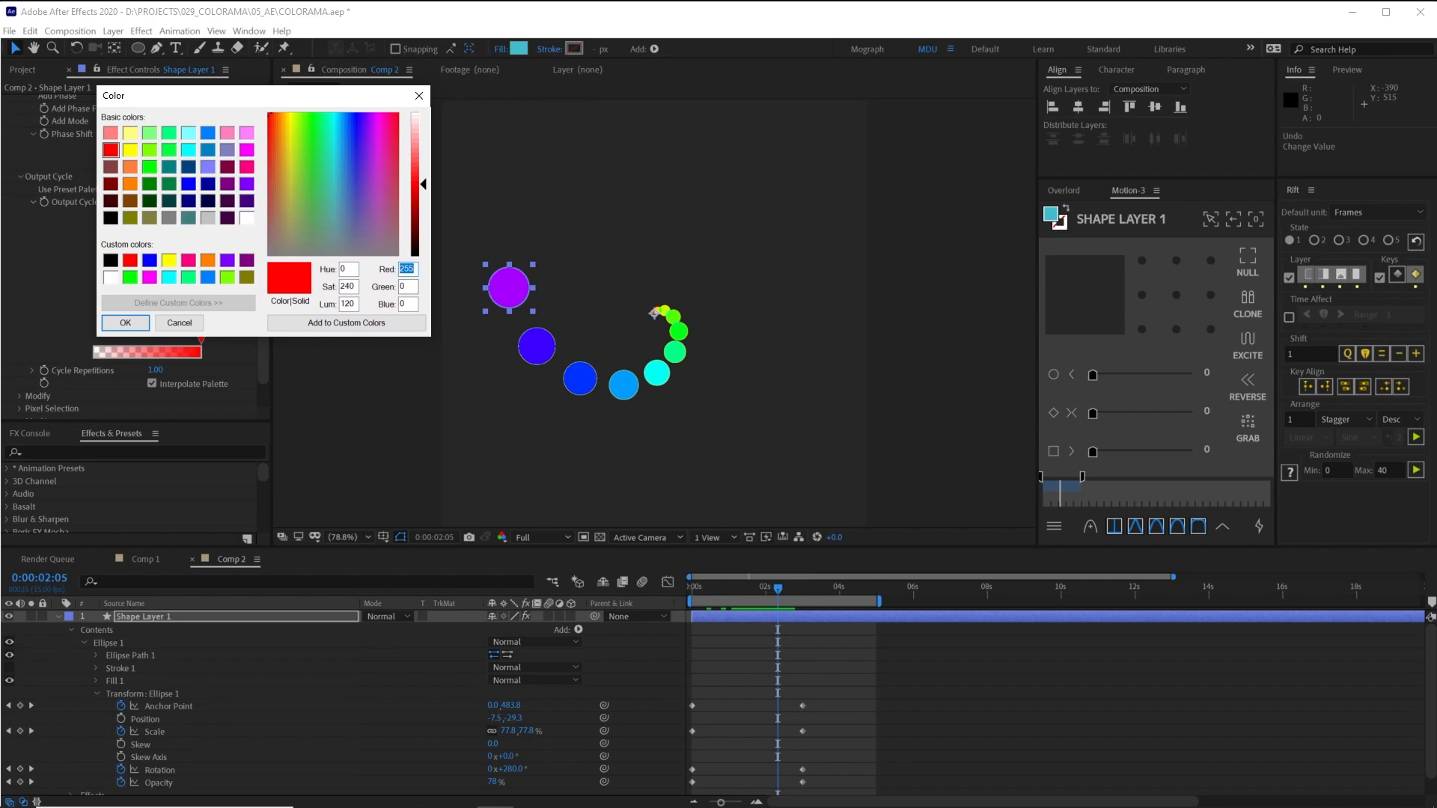
- Switch to the Coolors palette in the browser and display the RGB values of the yellow swatch F9C80E
drag(1436, 159, 1106, 25)
drag(395, 10, 707, 51)
drag(1009, 68, 975, 30)
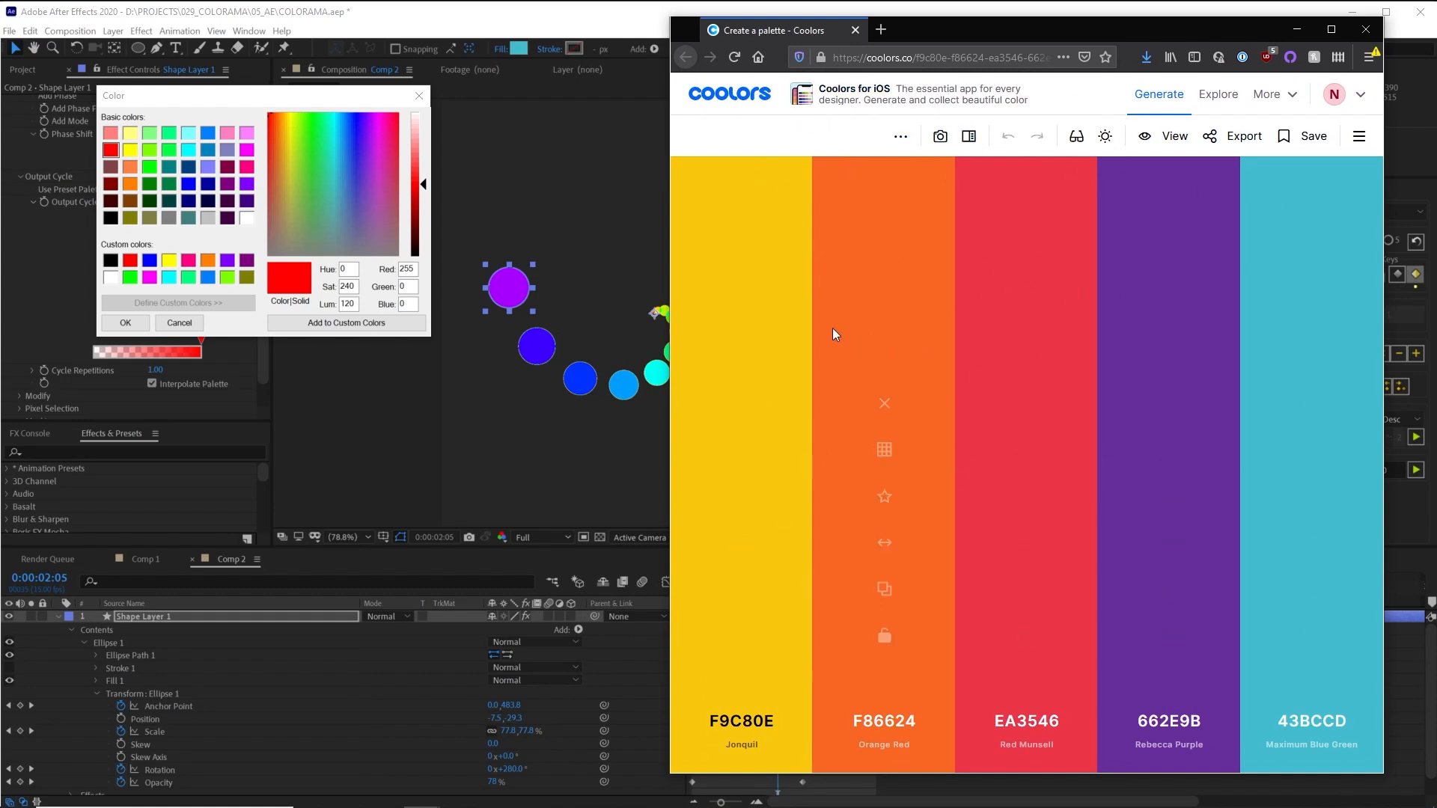
click(885, 635)
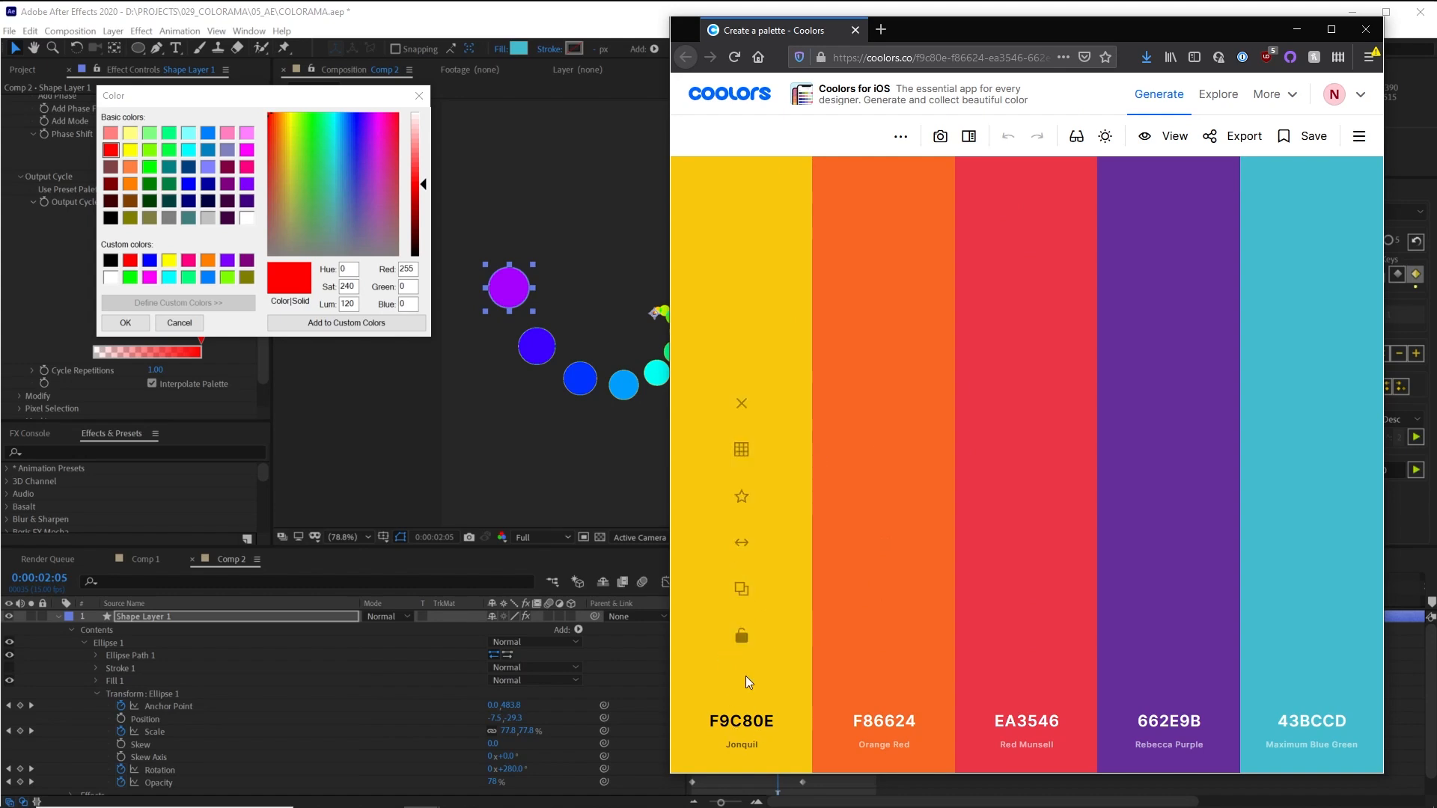
click(749, 723)
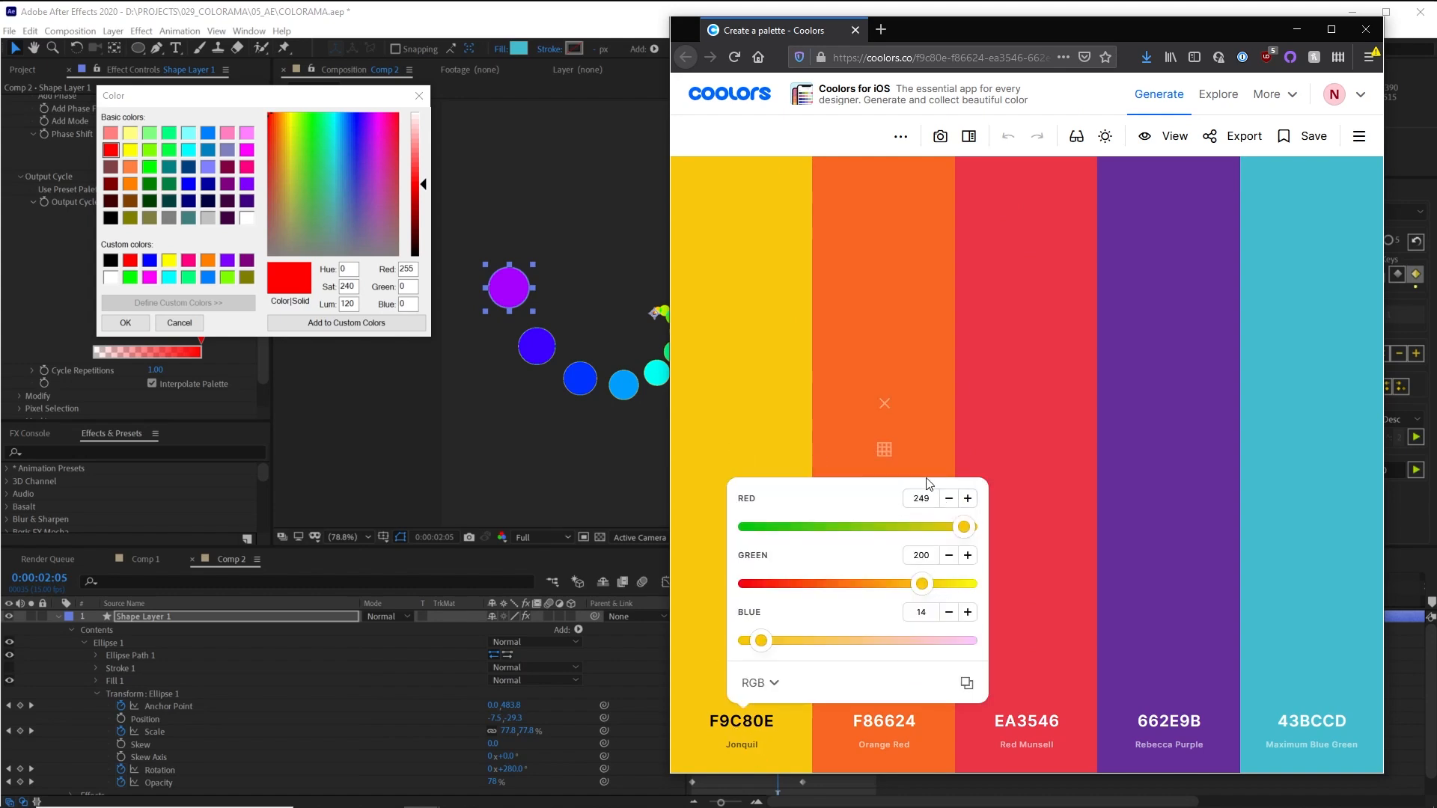
- Cancel the open colour dialog and place After Effects side by side with the browser palette
click(417, 268)
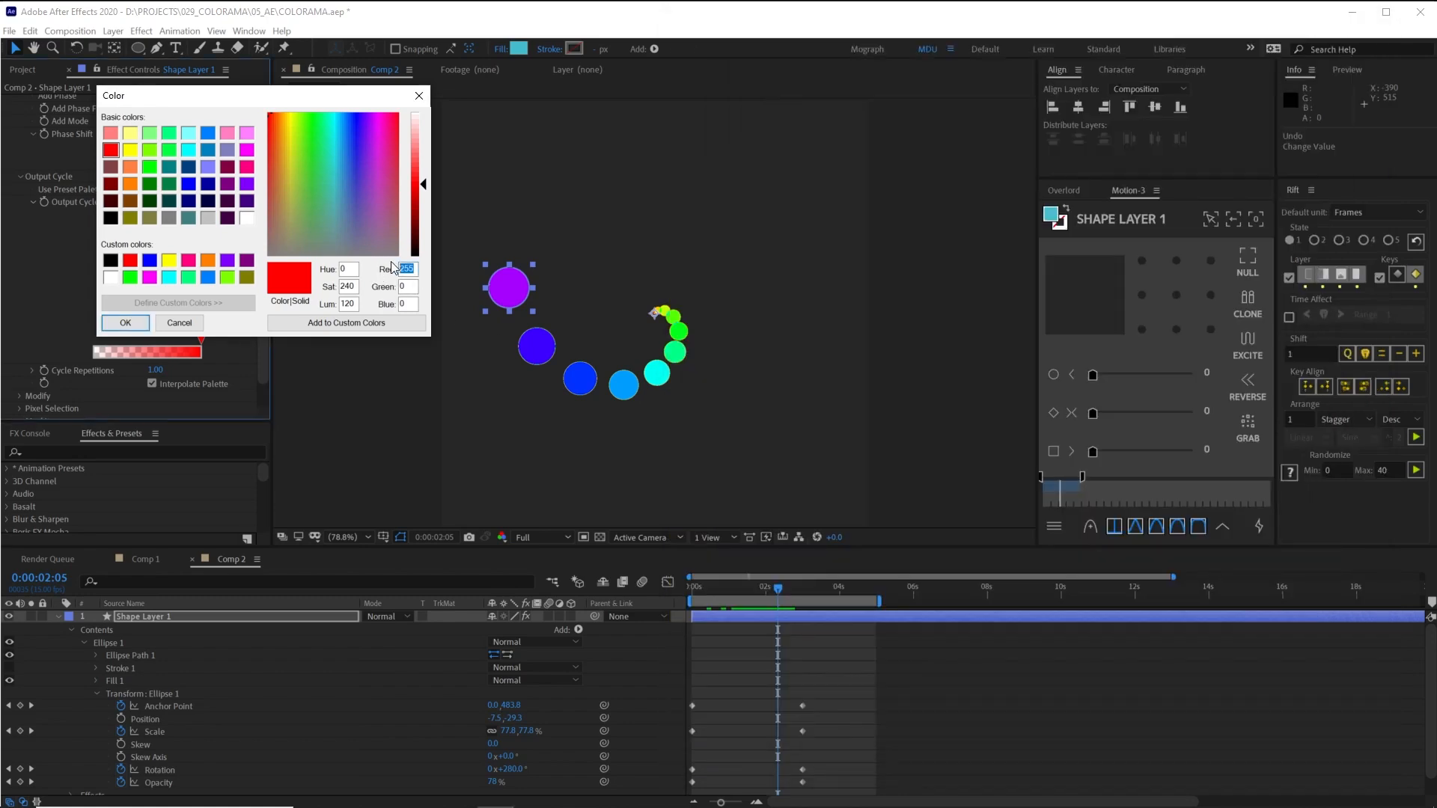
key(Escape)
key(super+Left)
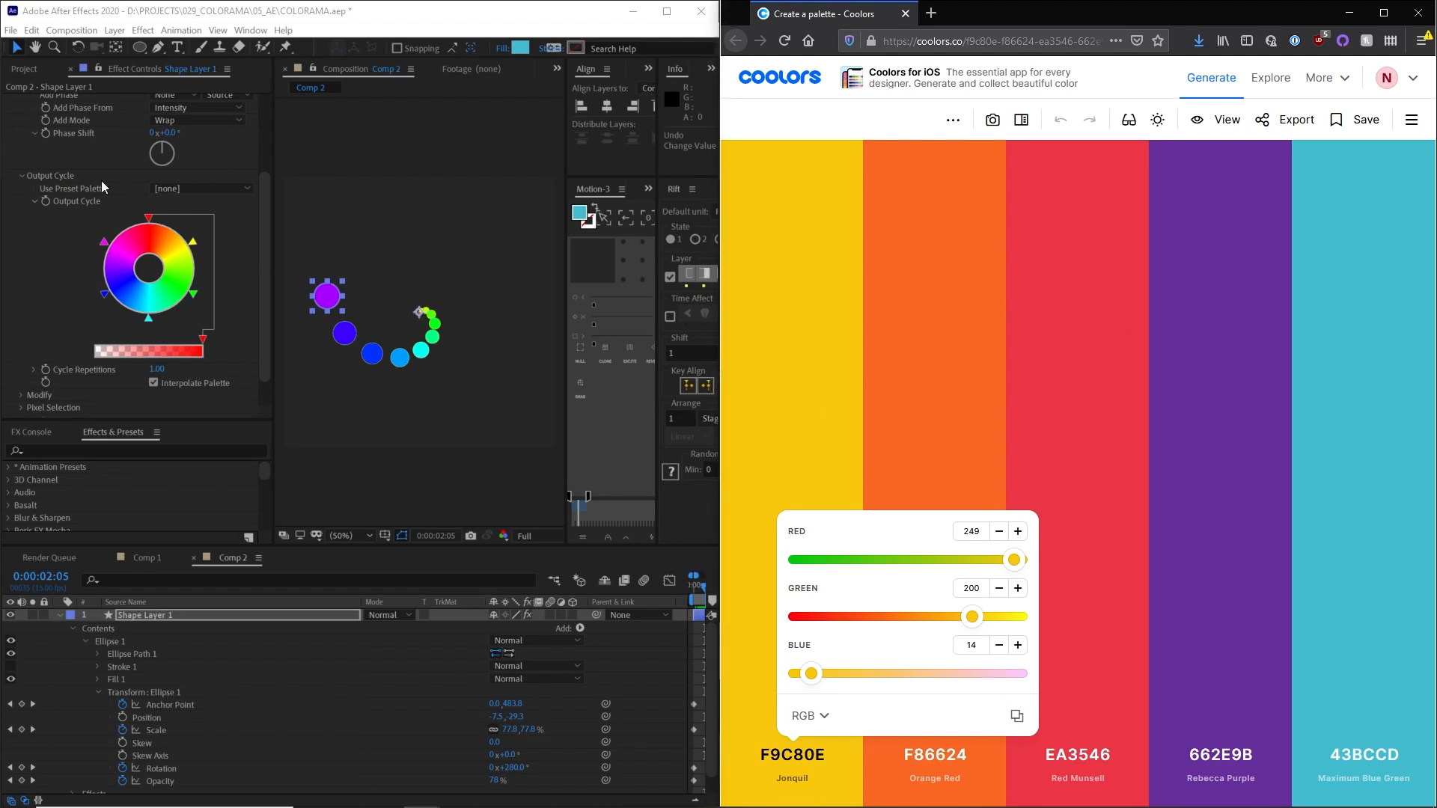
- Set the red marker atop the Output Cycle wheel to RGB 249, 200, 14
click(151, 222)
double_click(150, 222)
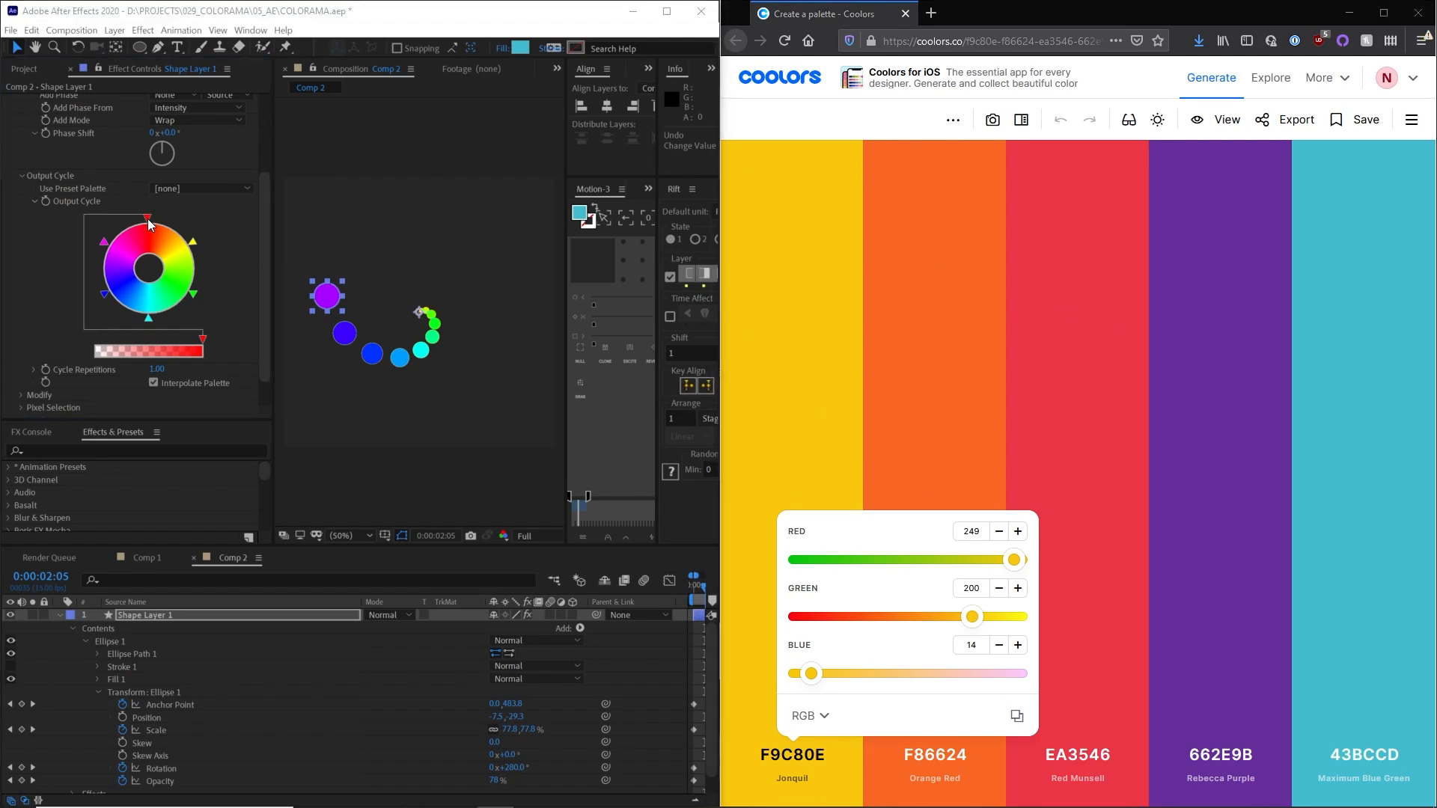
drag(222, 54, 379, 128)
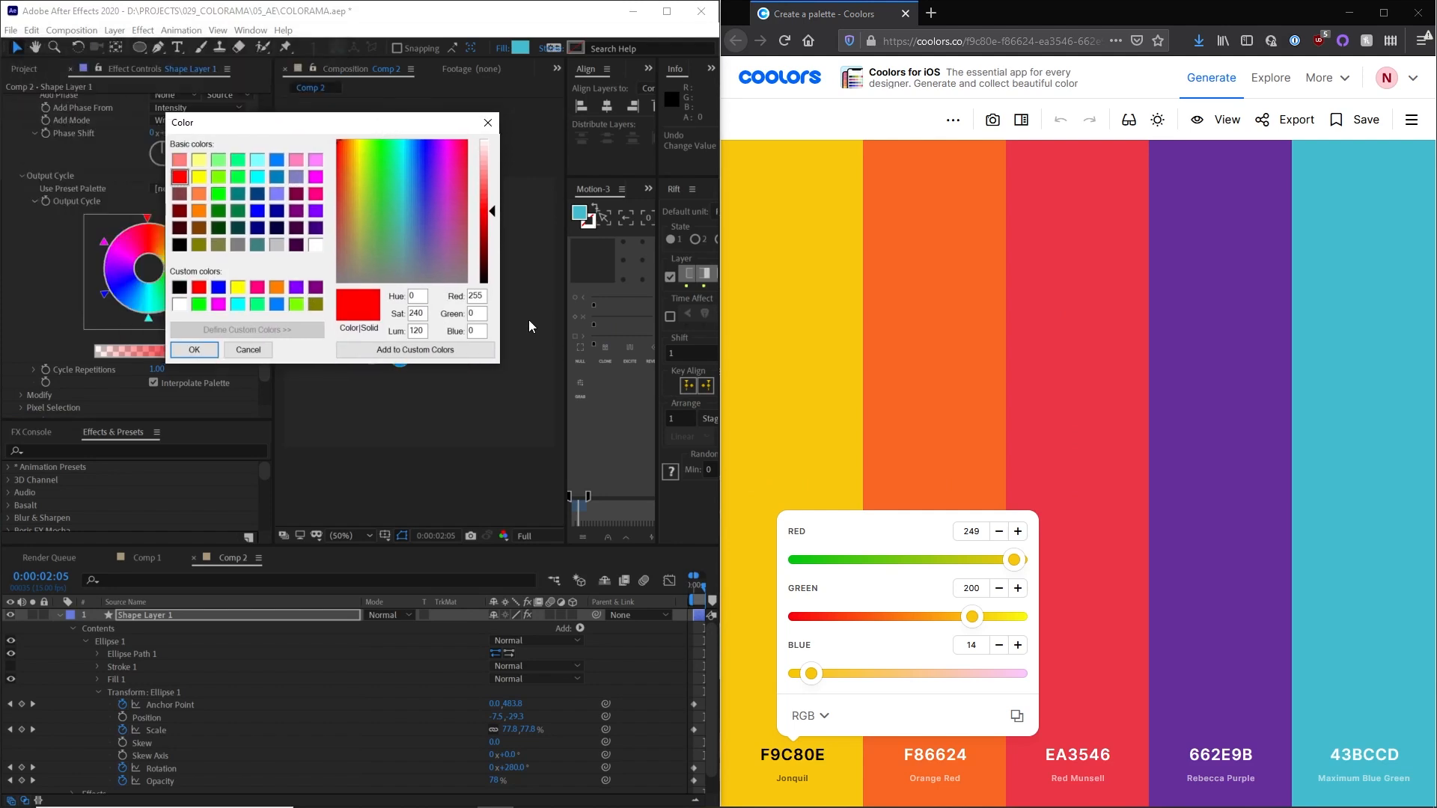
double_click(482, 294)
text(249200)
key(Tab)
text(14)
click(216, 347)
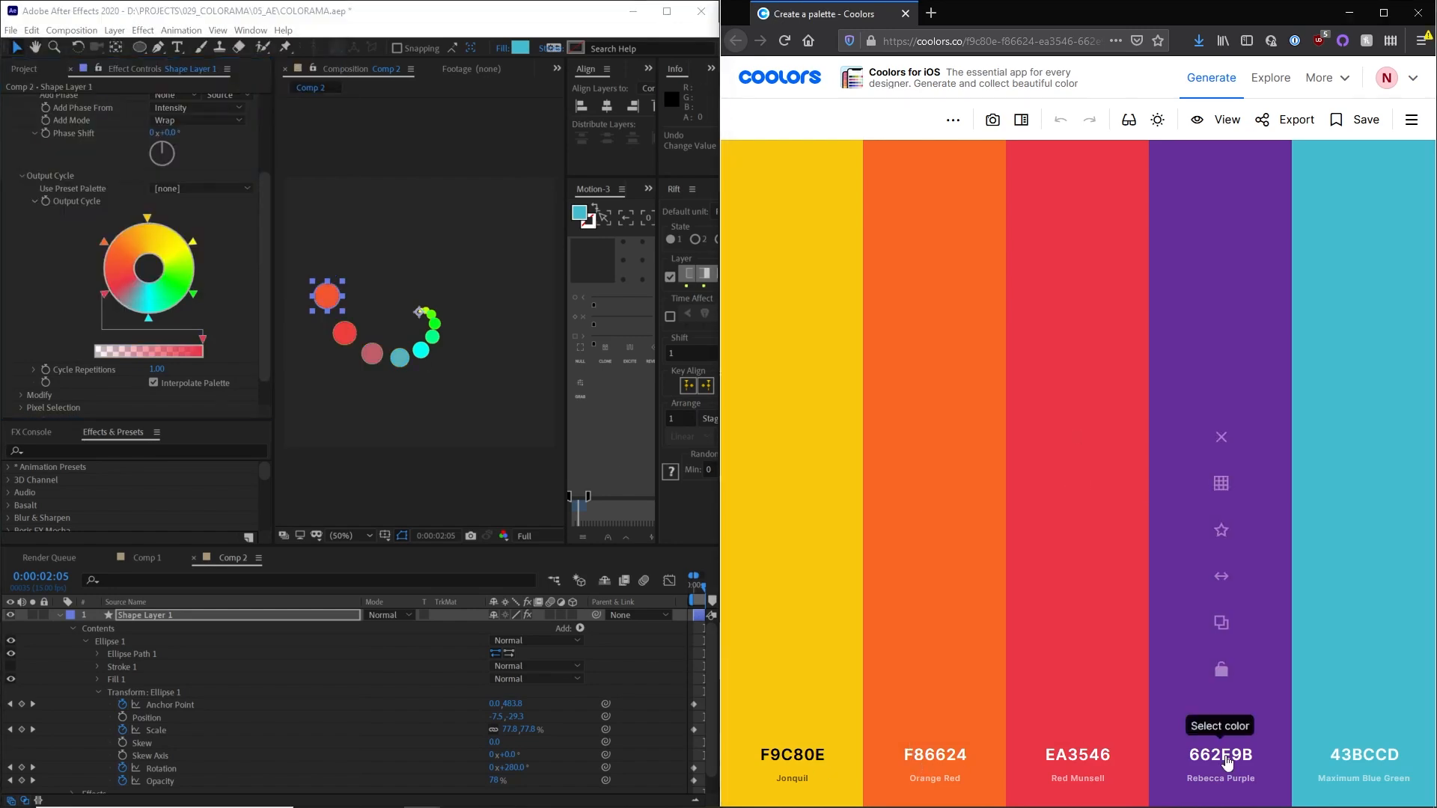
- Open the colour values of the purple palette swatch 662E9B in Coolors
click(1220, 752)
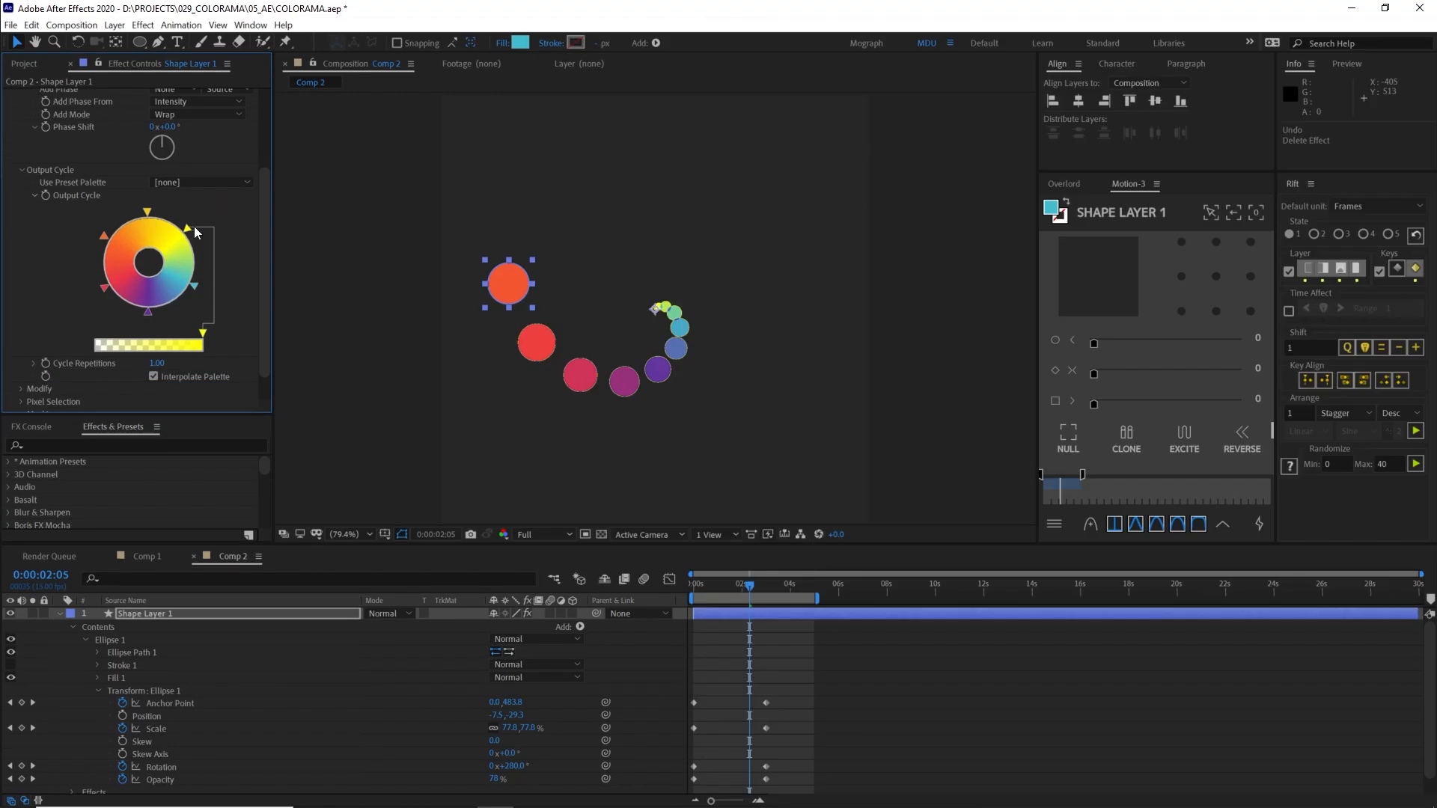
- Remove the leftover bright yellow marker from the Output Cycle wheel and space the blue, purple, red and orange markers evenly around it
mouse_move(187, 226)
mouse_down()
mouse_move(237, 195)
mouse_move(225, 238)
mouse_move(206, 246)
mouse_up()
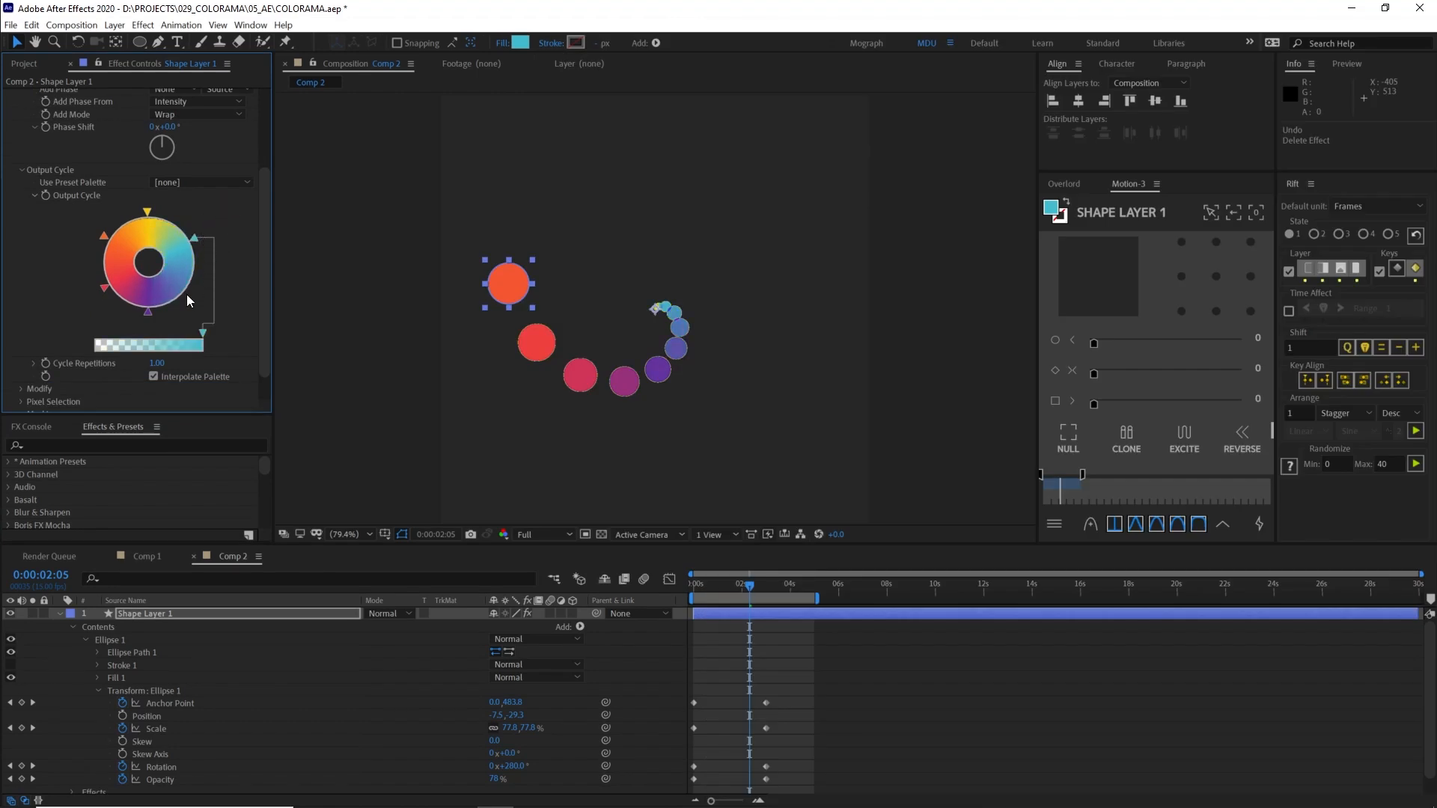
drag(148, 312, 193, 296)
drag(105, 287, 107, 299)
click(105, 236)
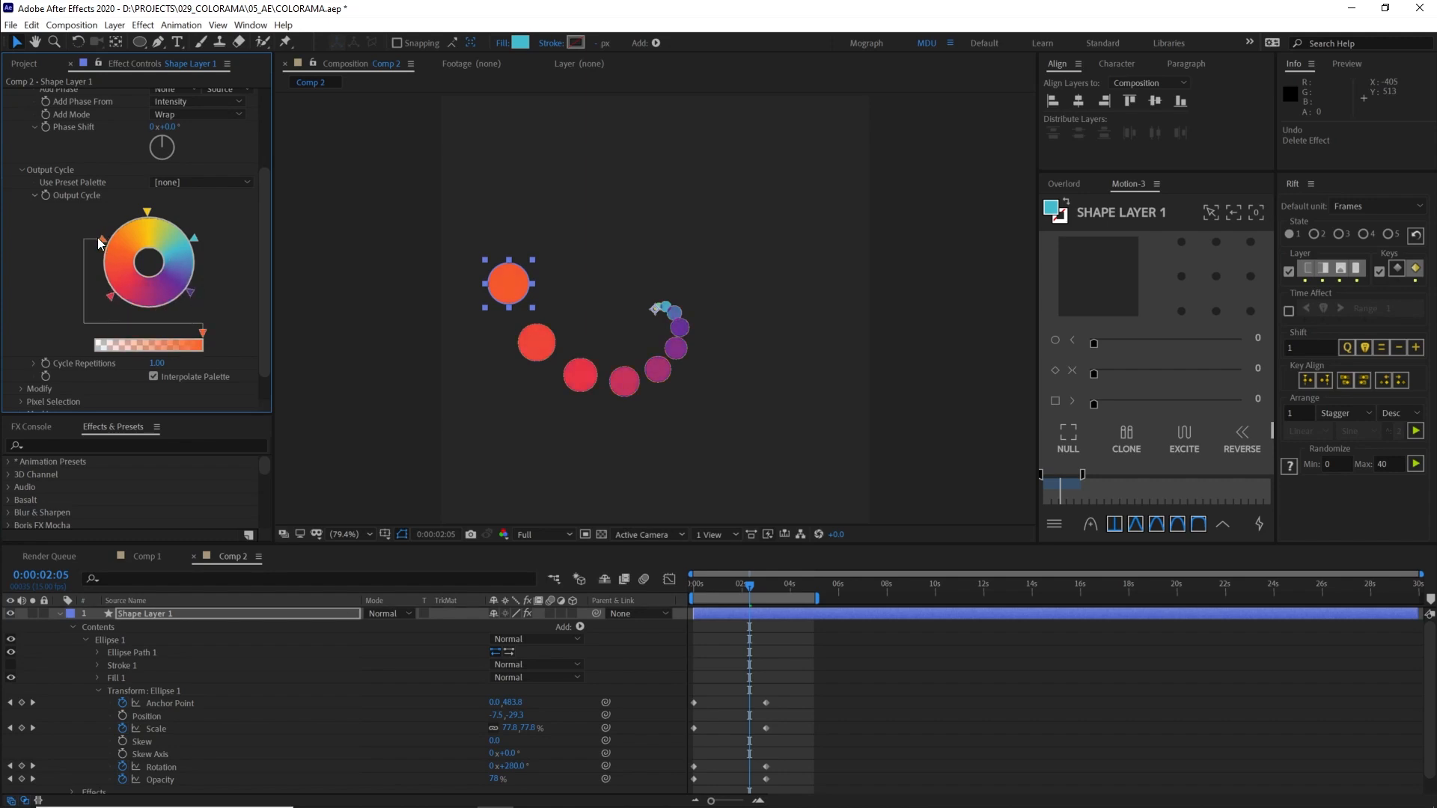
click(109, 296)
click(189, 299)
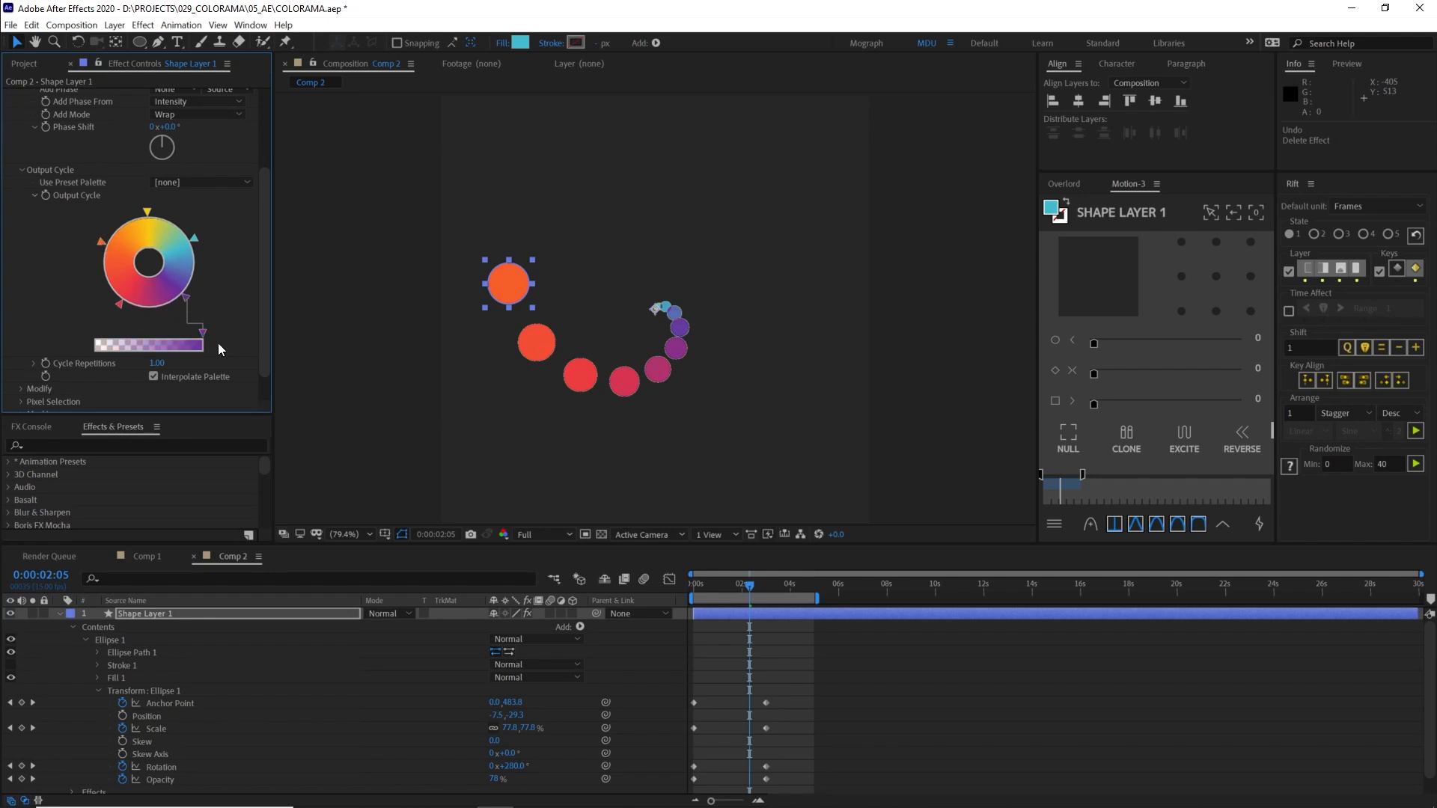
- Turn Interpolate Palette off in Colorama's Output Cycle to compare the colours, select the blue marker, and turn interpolation back on
scroll(231, 249, down, 1)
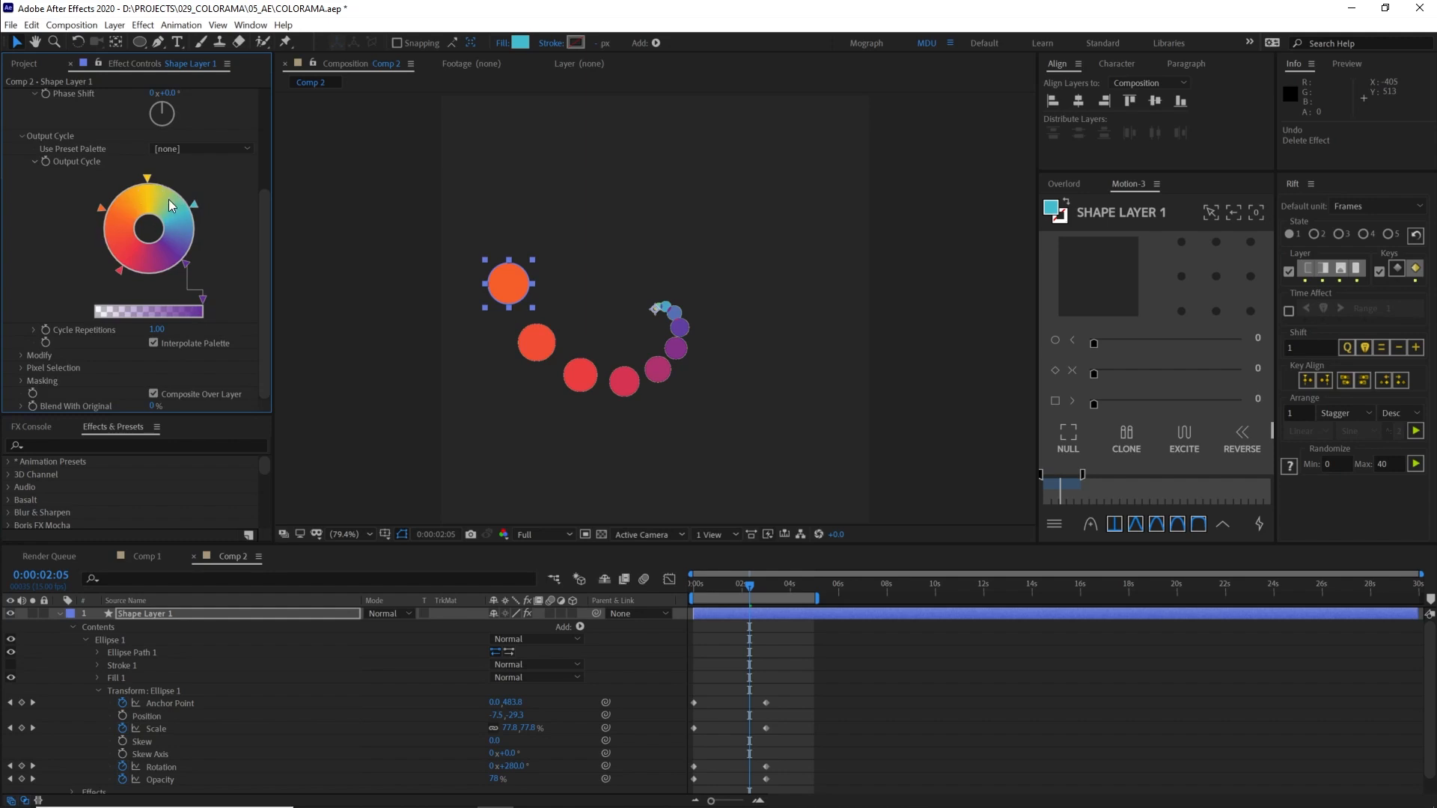
click(153, 343)
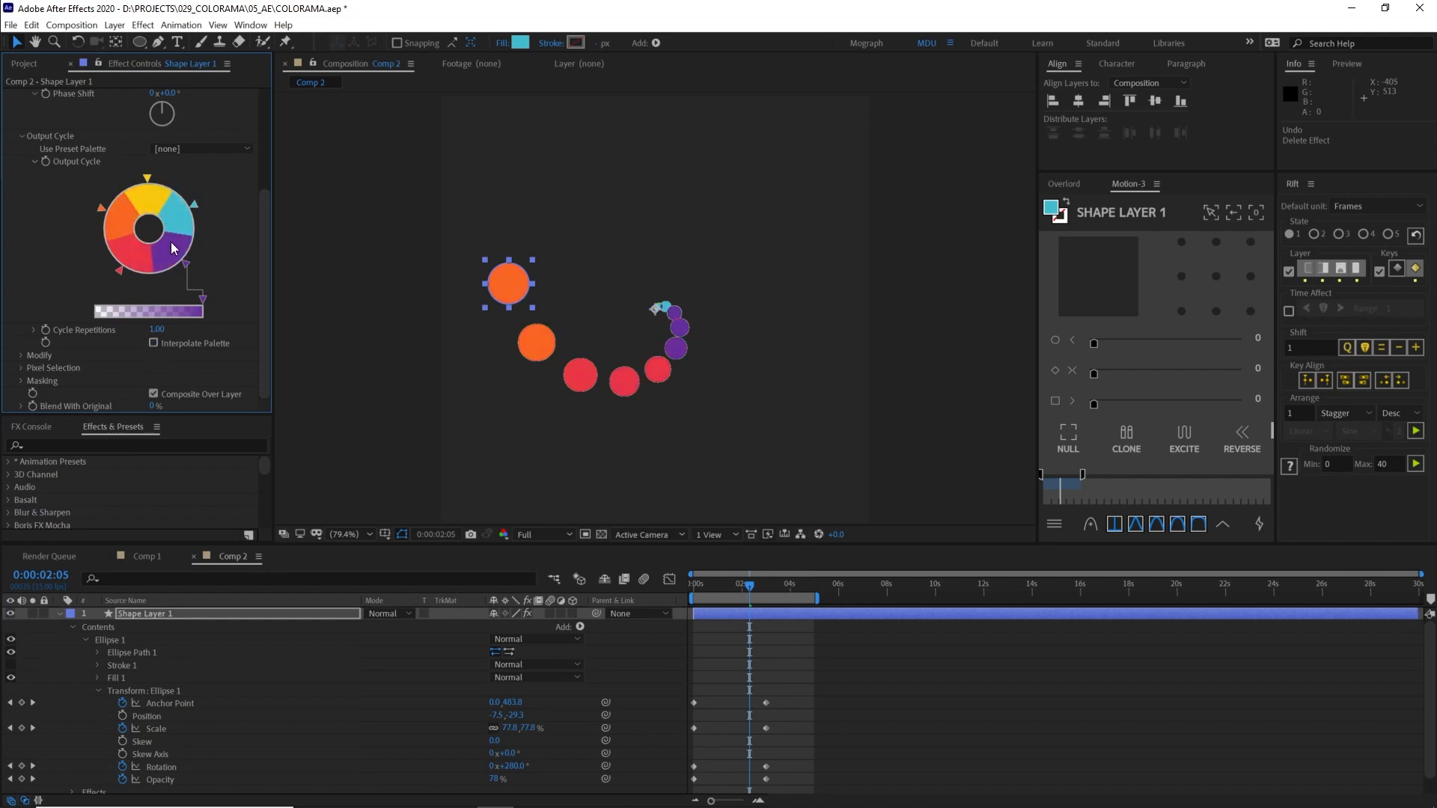
click(198, 205)
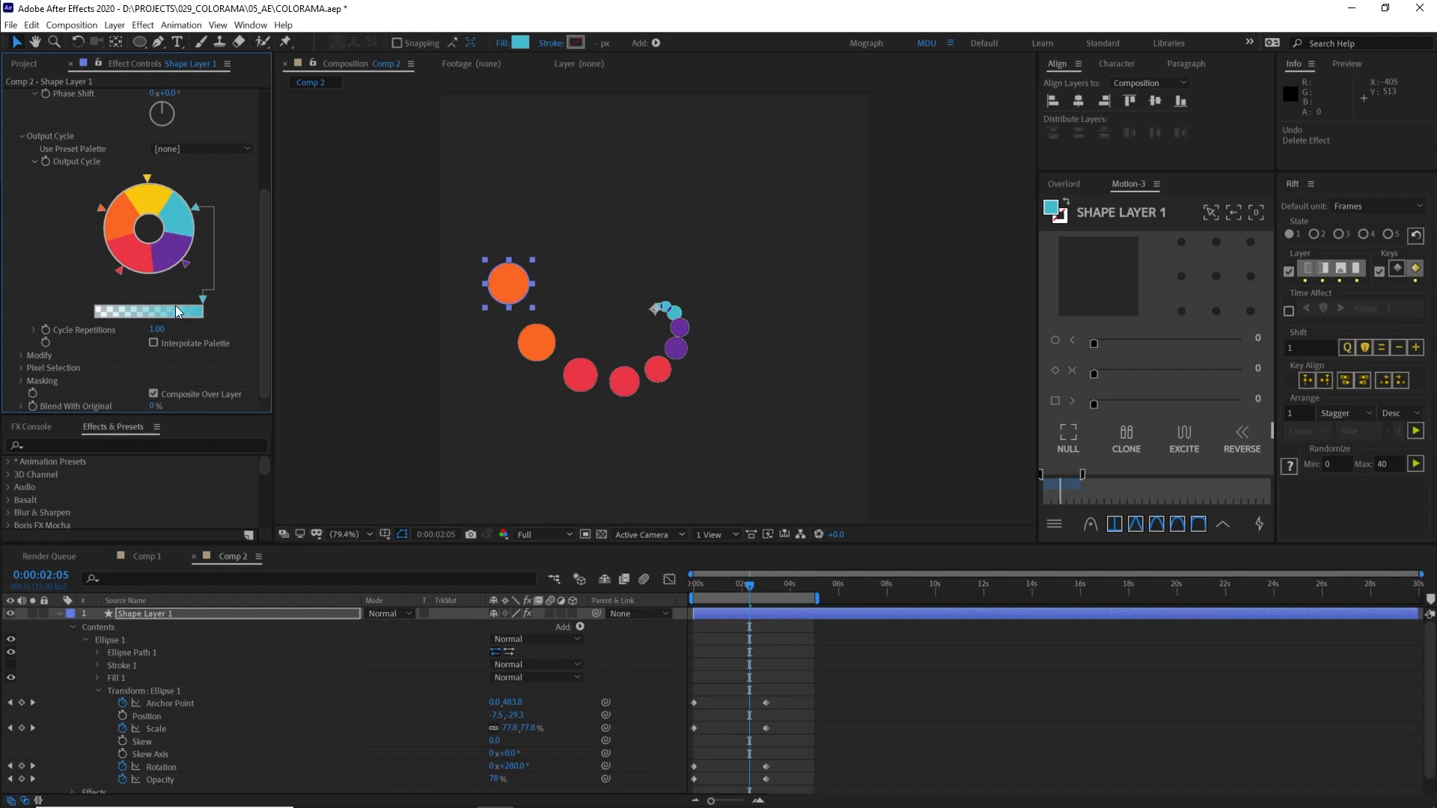
click(153, 341)
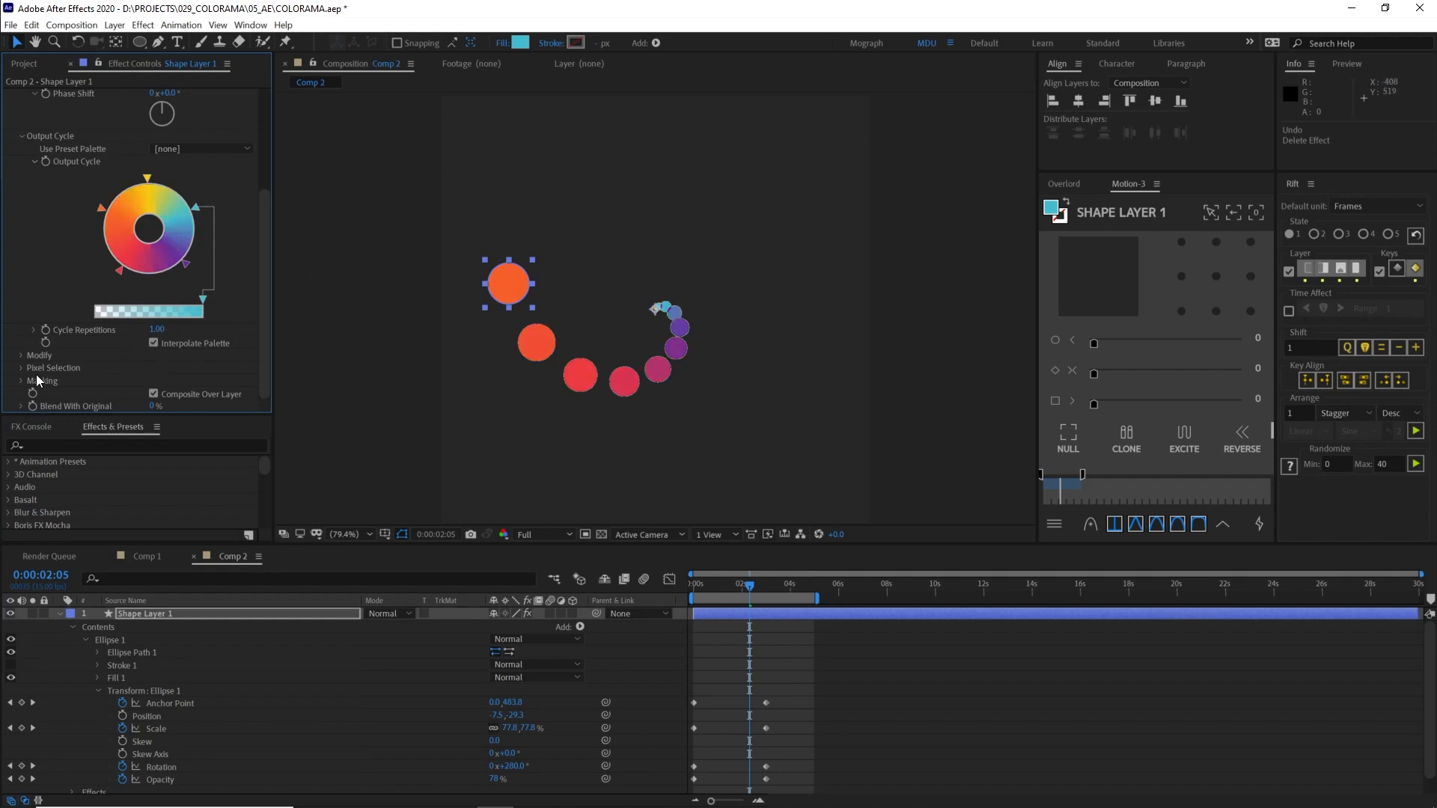
- Expand Colorama's Modify, Pixel Selection and Masking groups and review their options
click(23, 356)
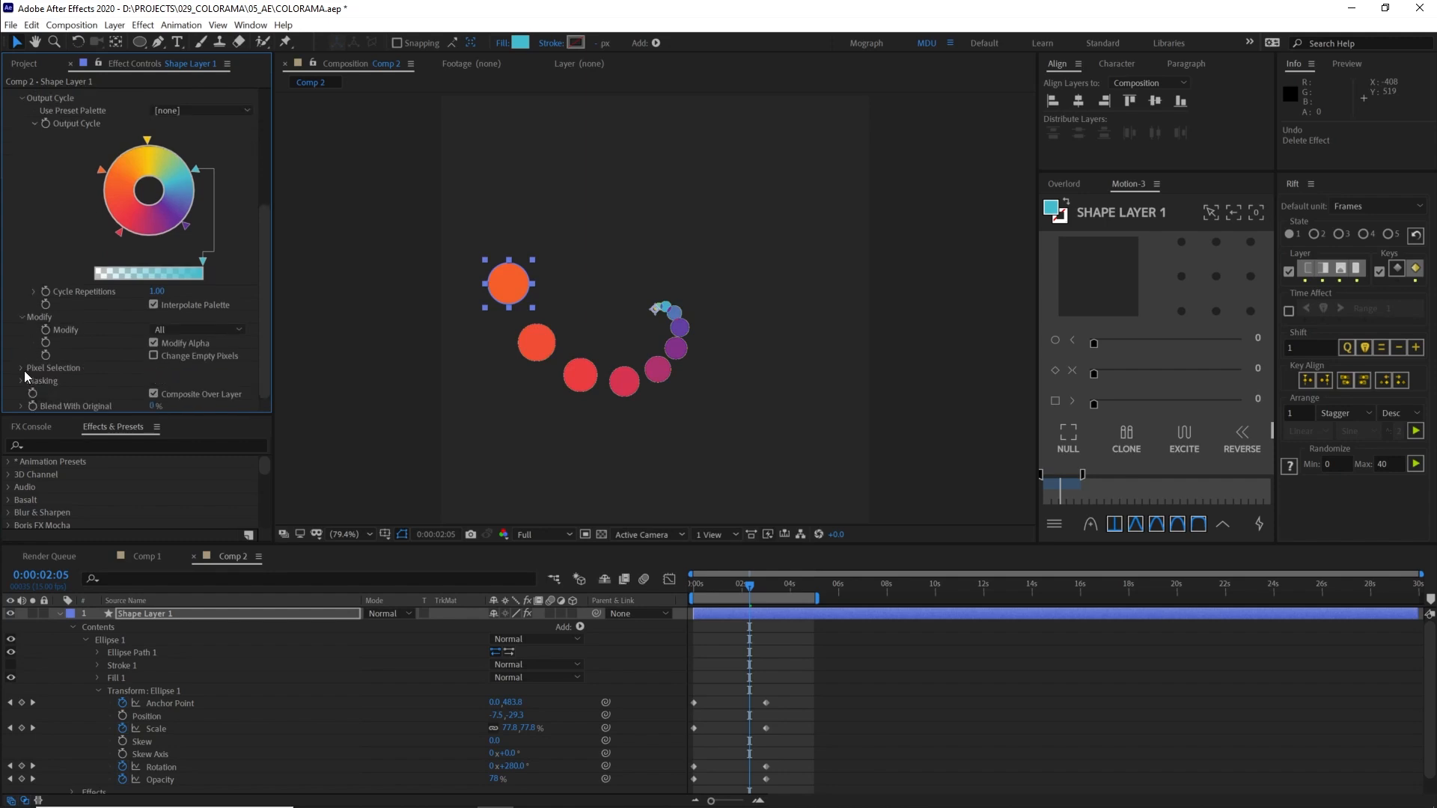
click(23, 370)
click(20, 380)
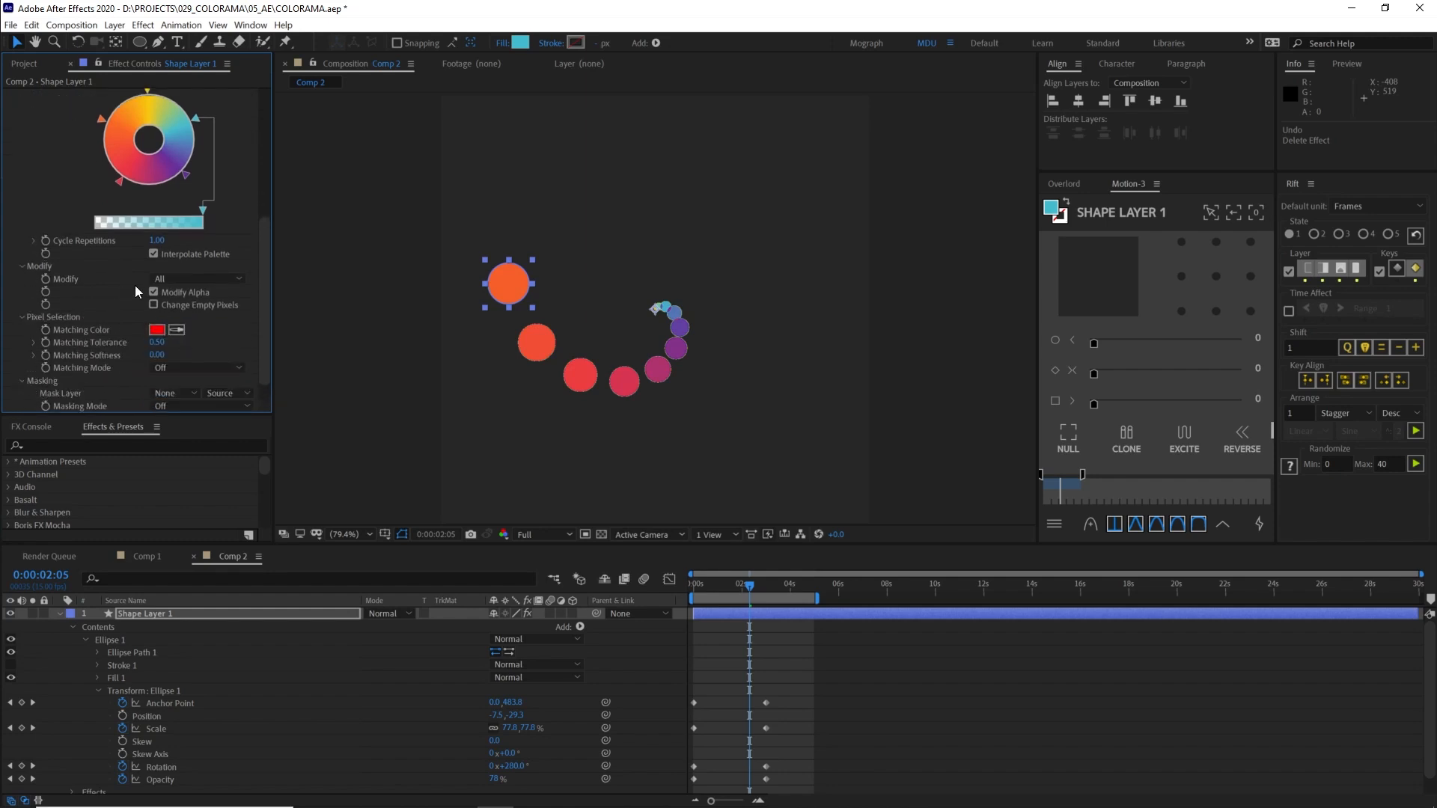
scroll(134, 352, up, 4)
scroll(146, 302, down, 4)
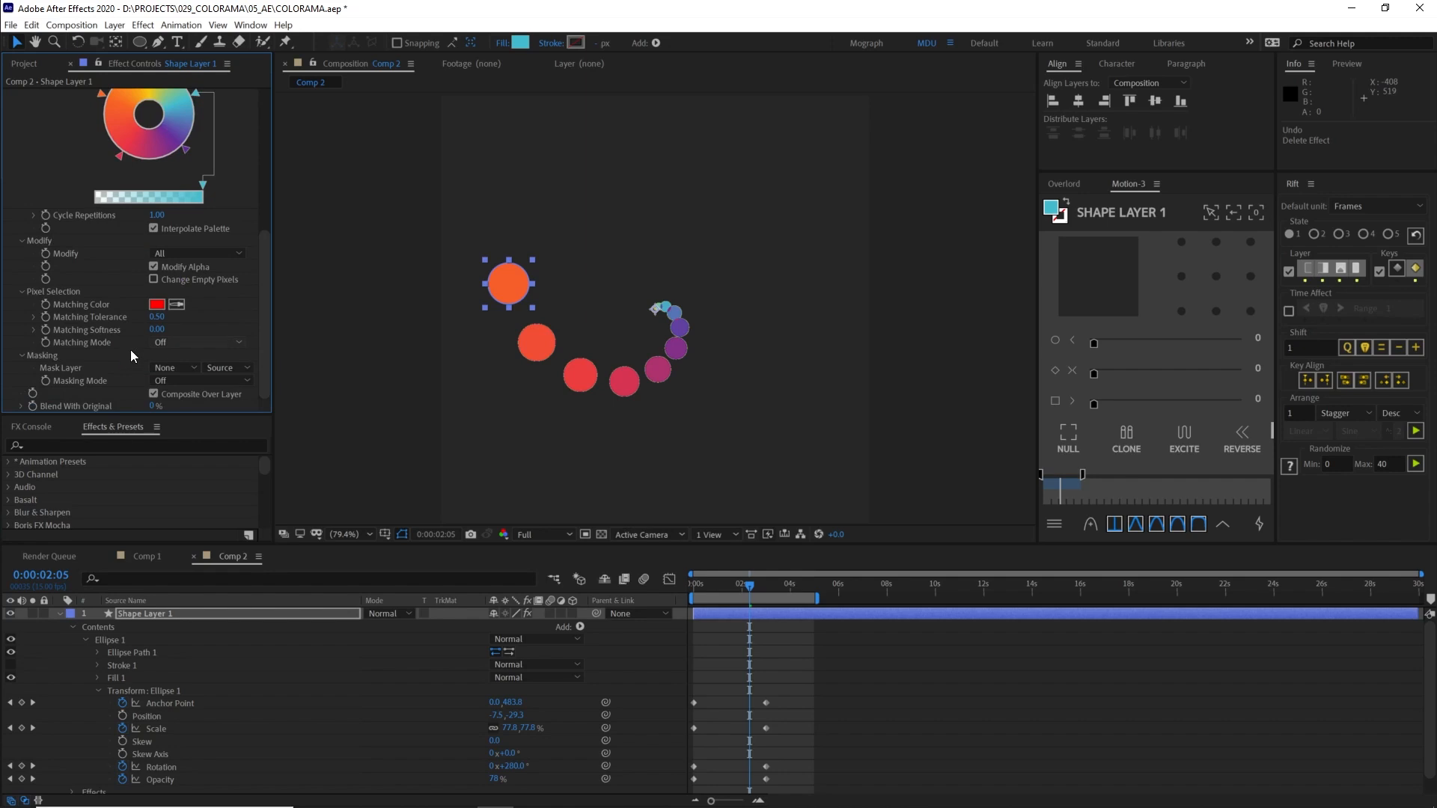
scroll(234, 254, up, 5)
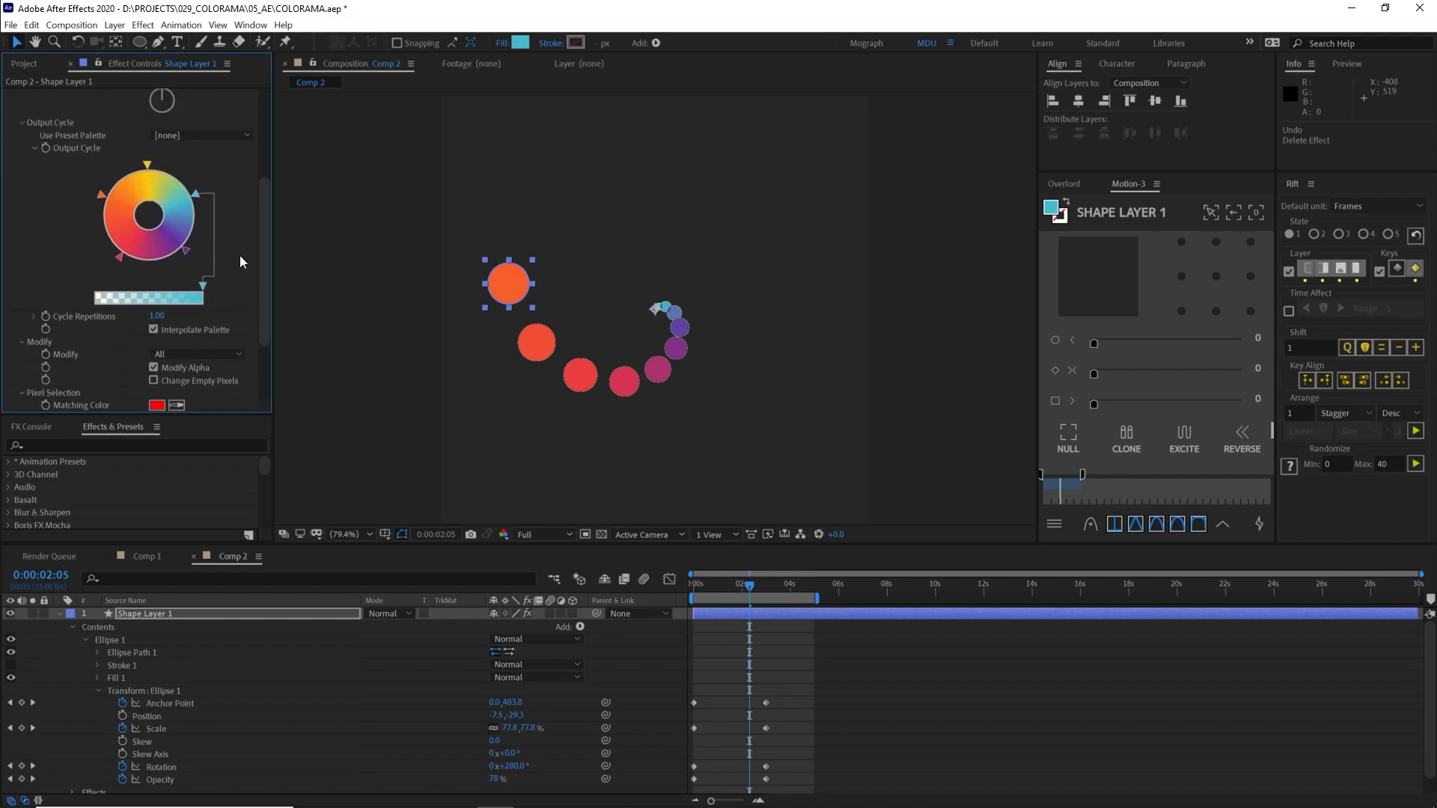
scroll(218, 243, down, 2)
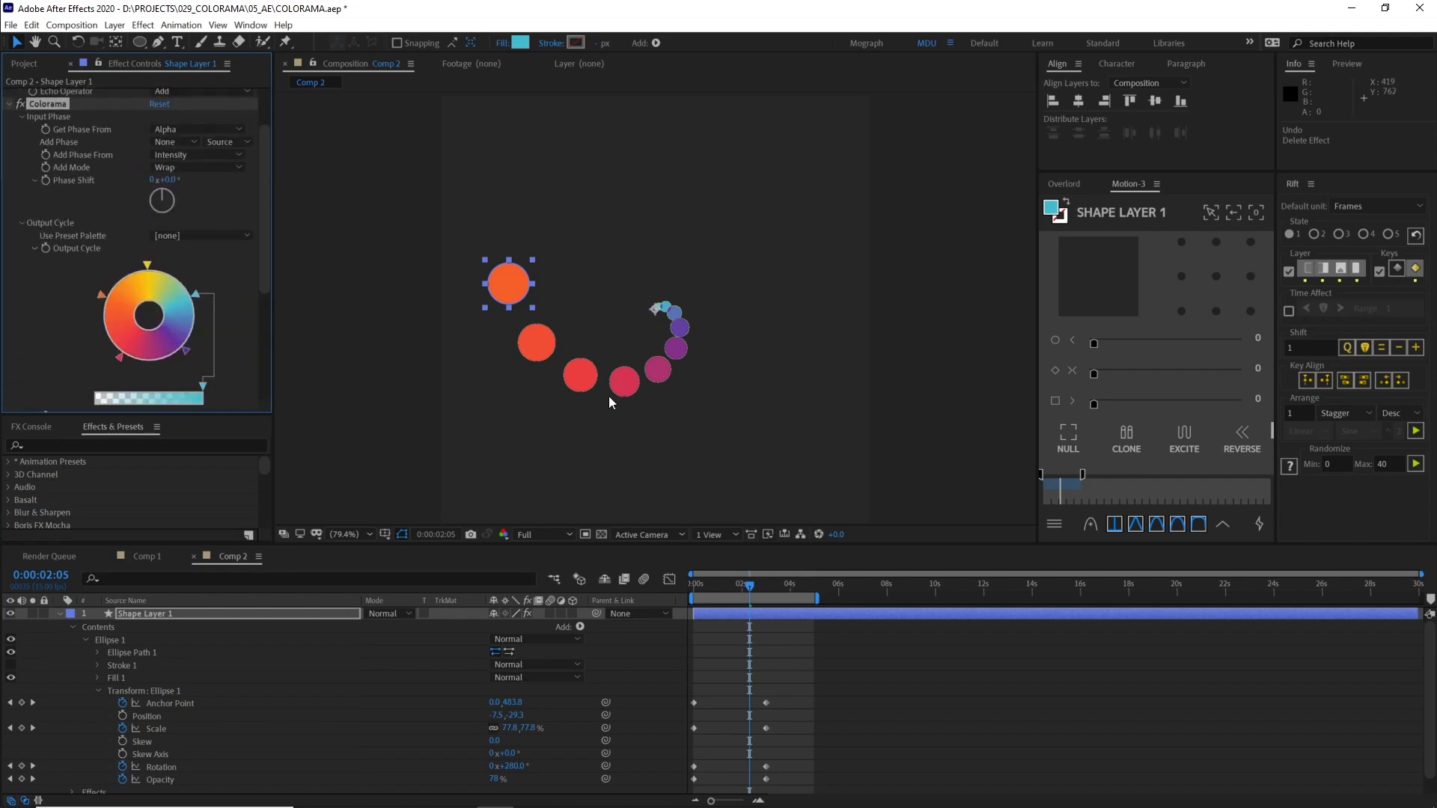
- Inspect the edges and overlaps of the trailing circles up close between 0:00:02:05 and 0:00:02:10
drag(711, 589, 757, 597)
scroll(658, 386, up, 4)
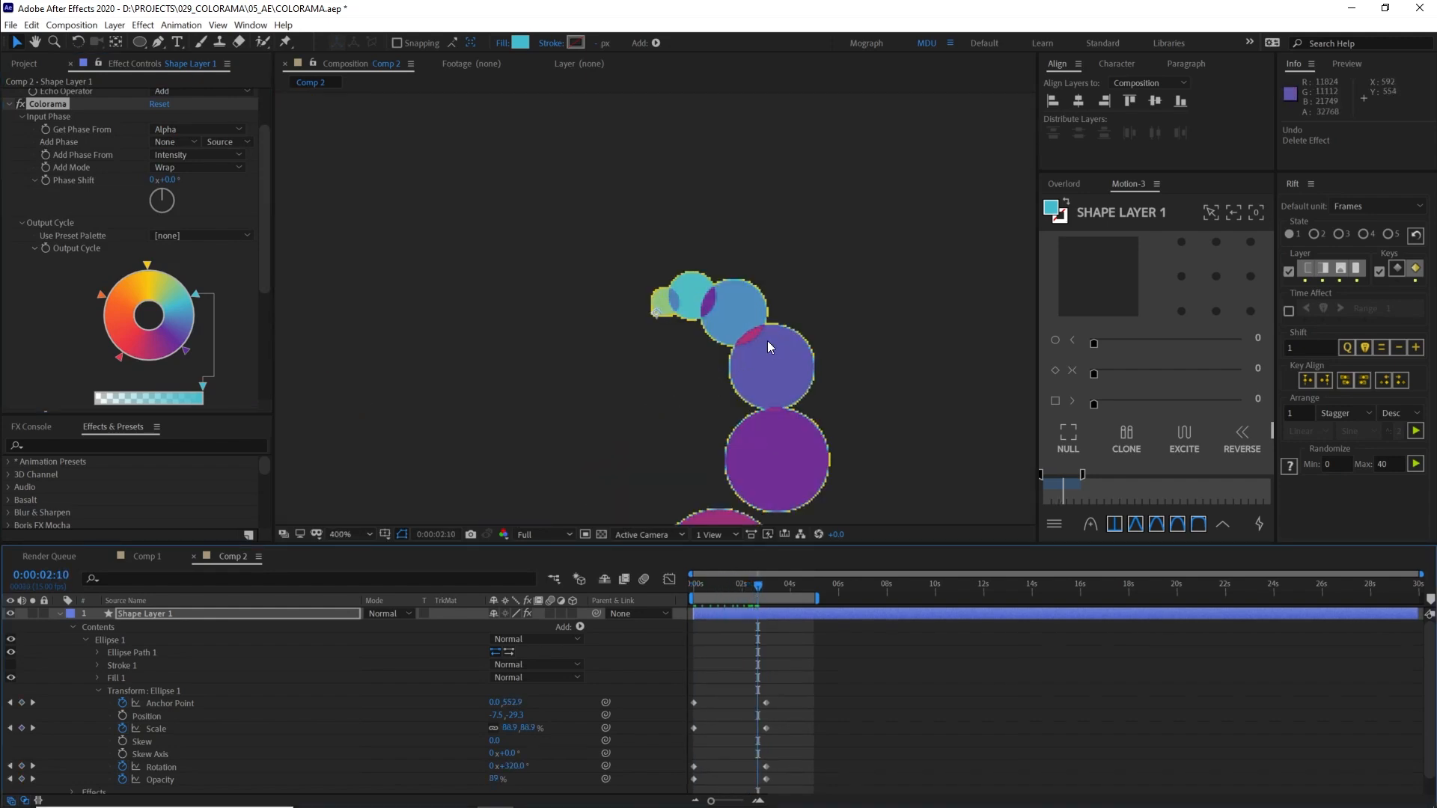
drag(752, 593, 748, 593)
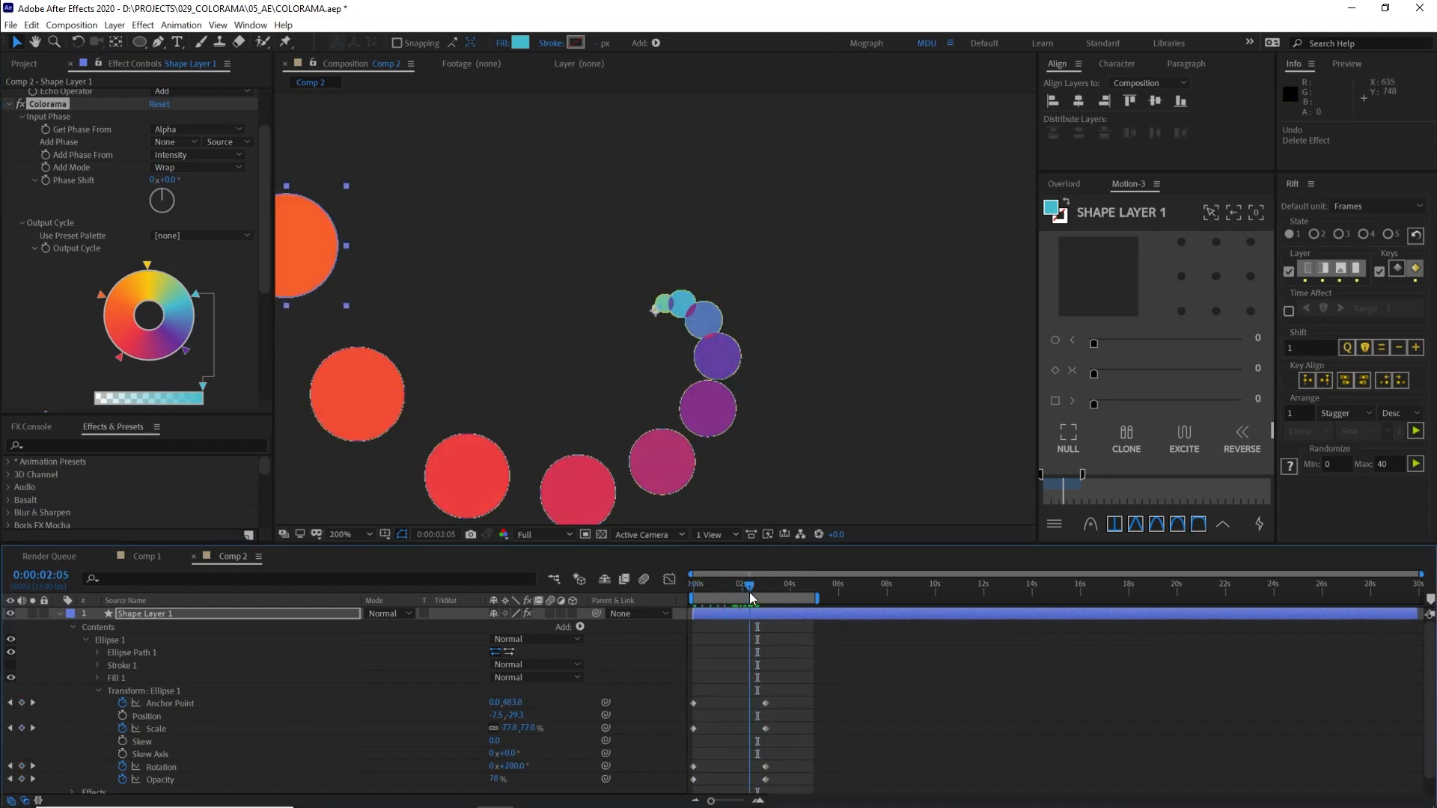
scroll(632, 446, down, 2)
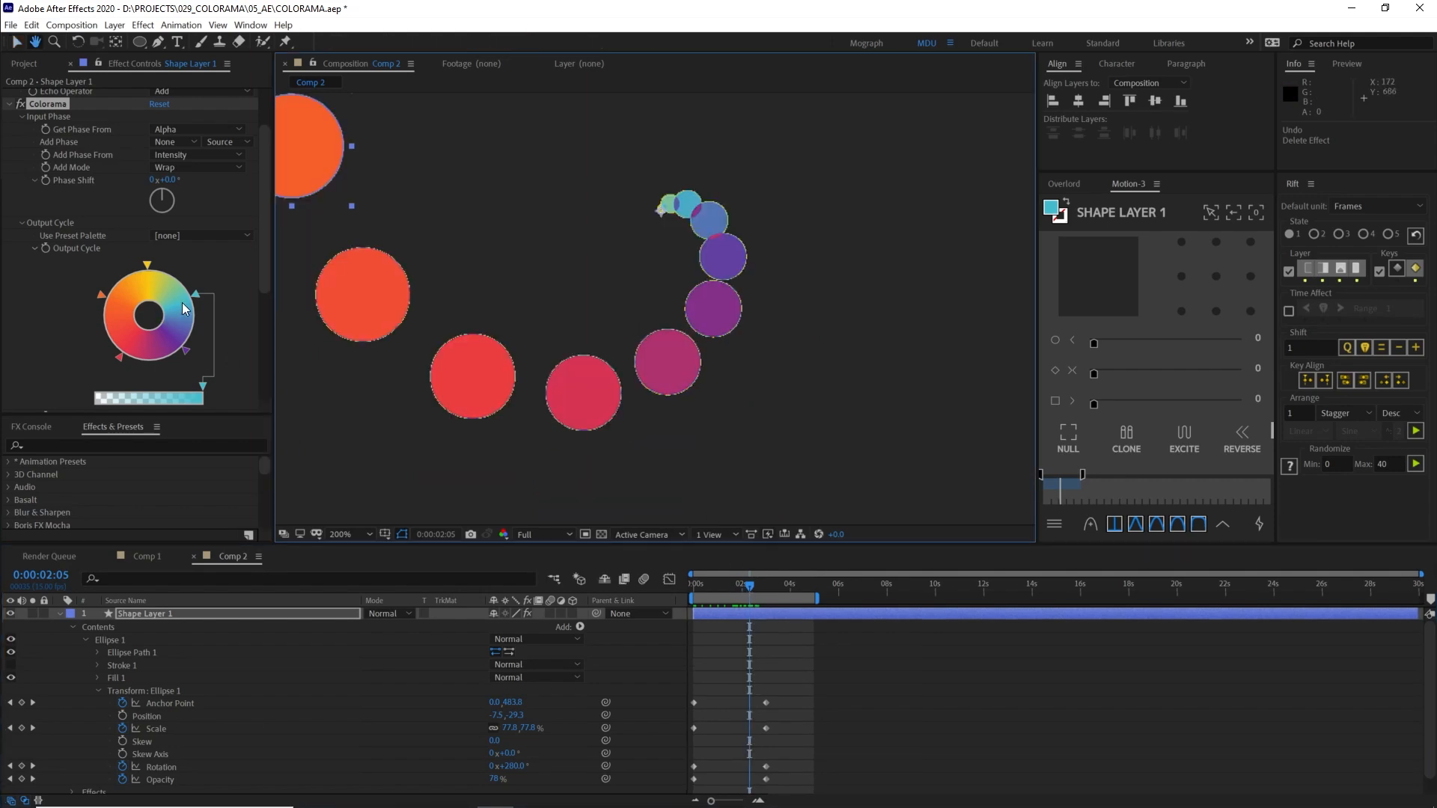
- Try Colorama with Modify Alpha disabled and re-enable the option
scroll(219, 305, down, 4)
click(156, 267)
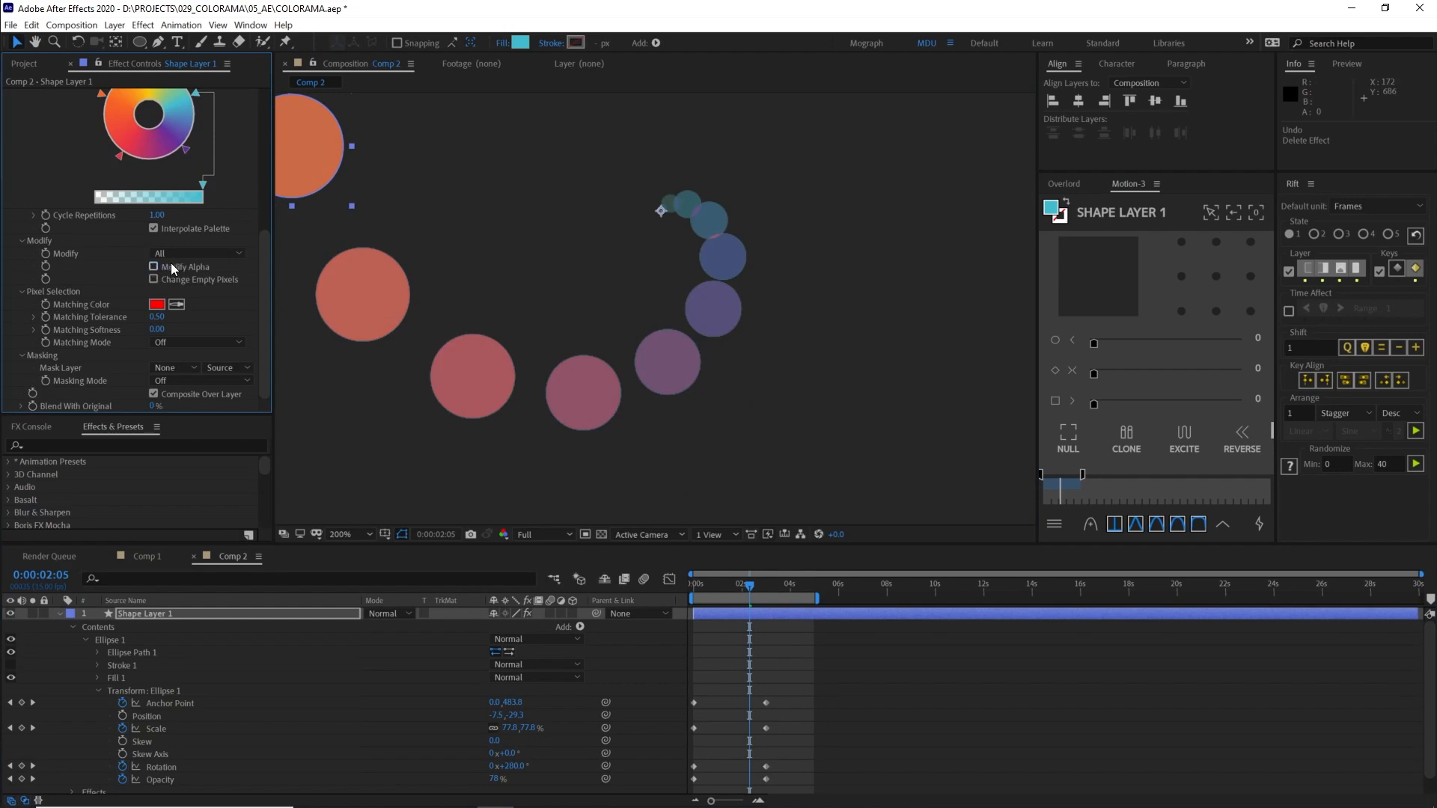
click(154, 267)
- Apply the Matte Choker effect to Shape Layer 1 to clean up the circle edges
key(ctrl+space)
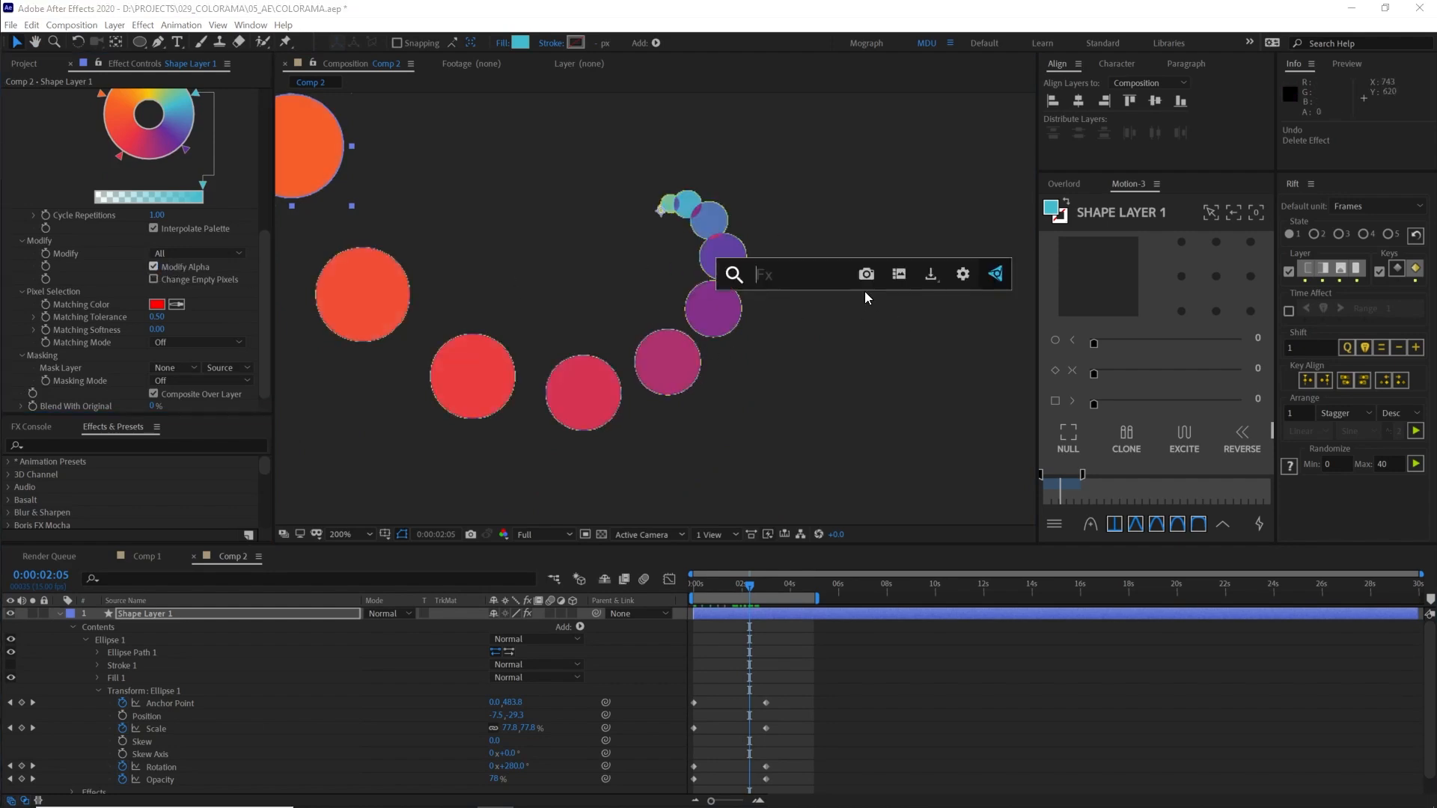
text(choke)
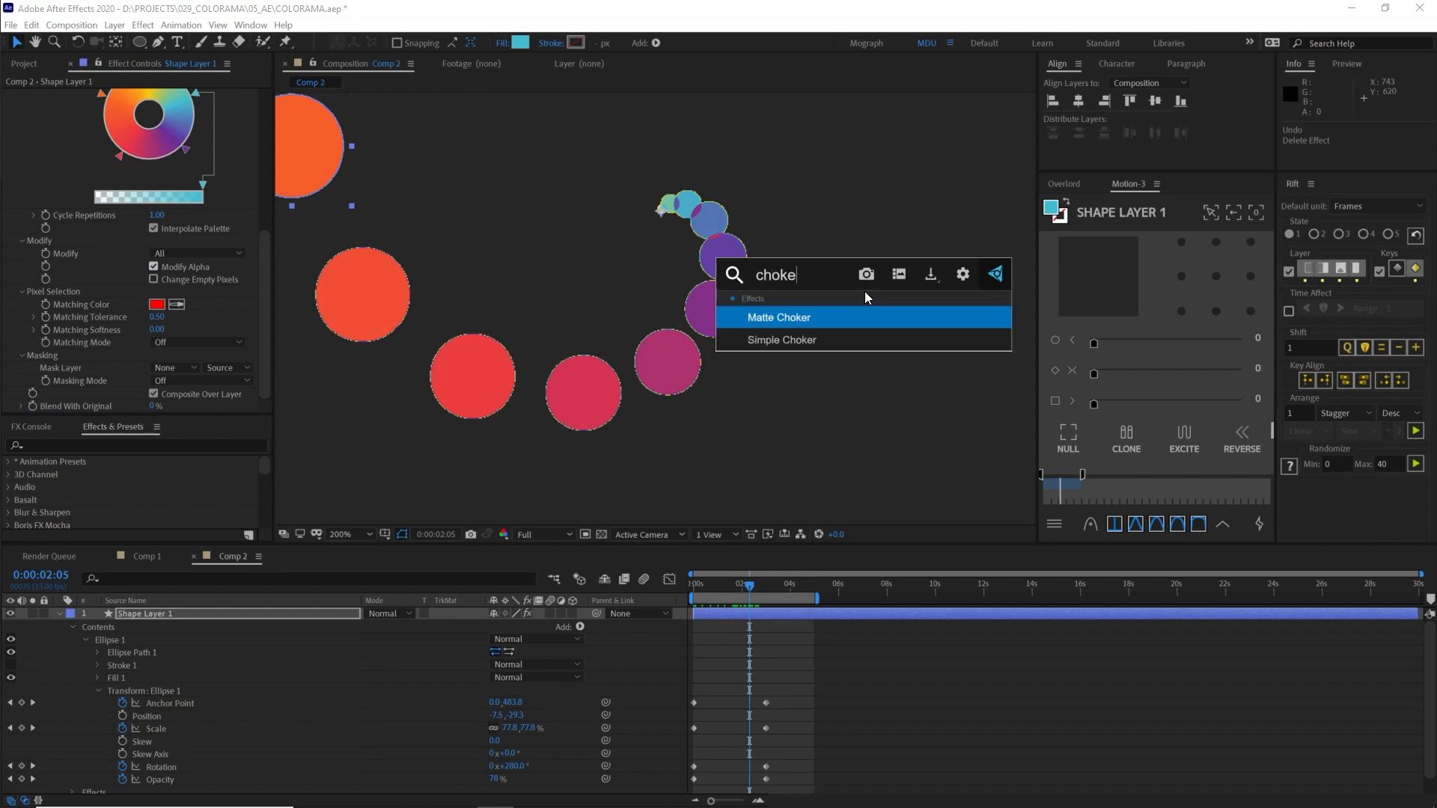
key(Return)
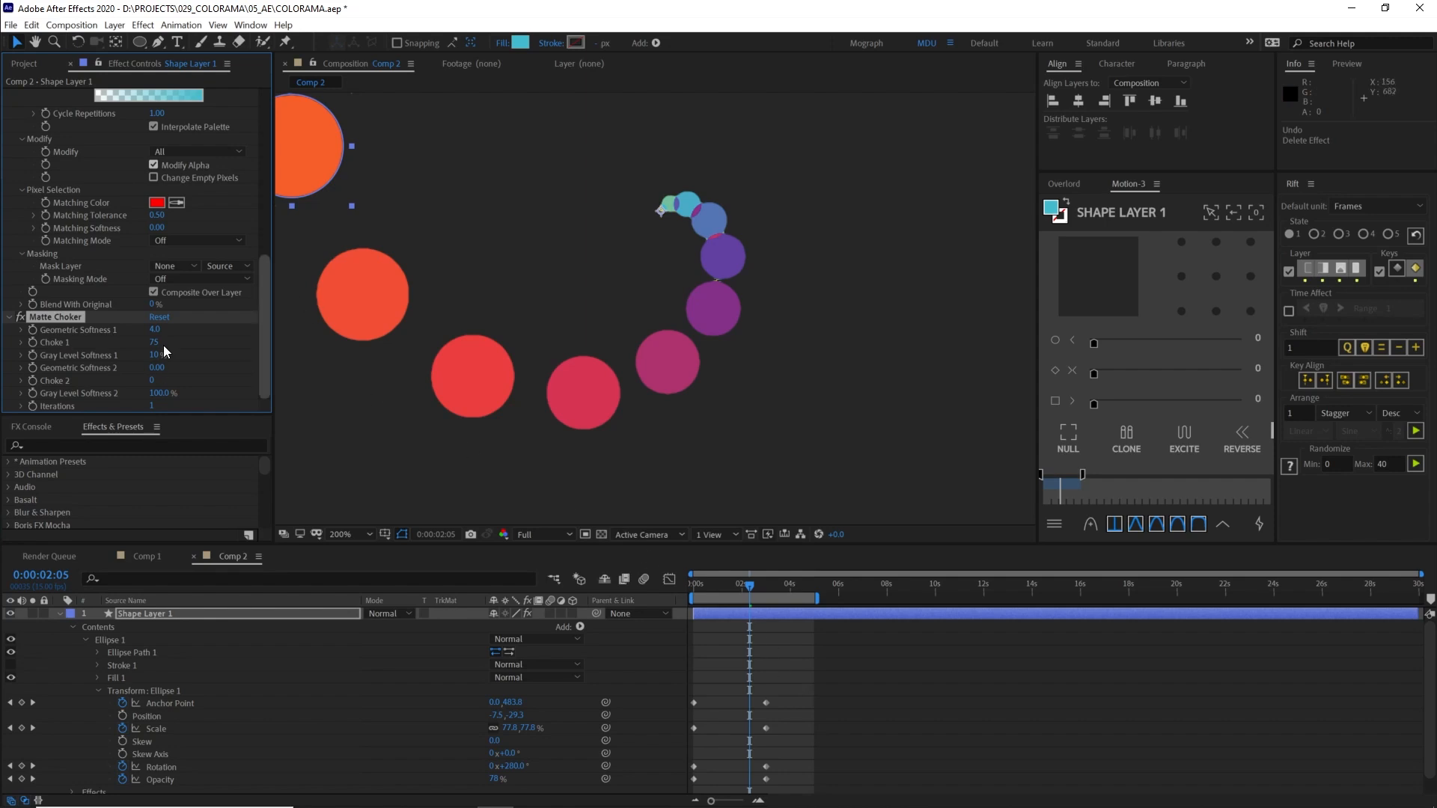
- Check the choked circle trail at 0:00:00:10 and play Comp 2 from the first frame
drag(751, 596, 708, 590)
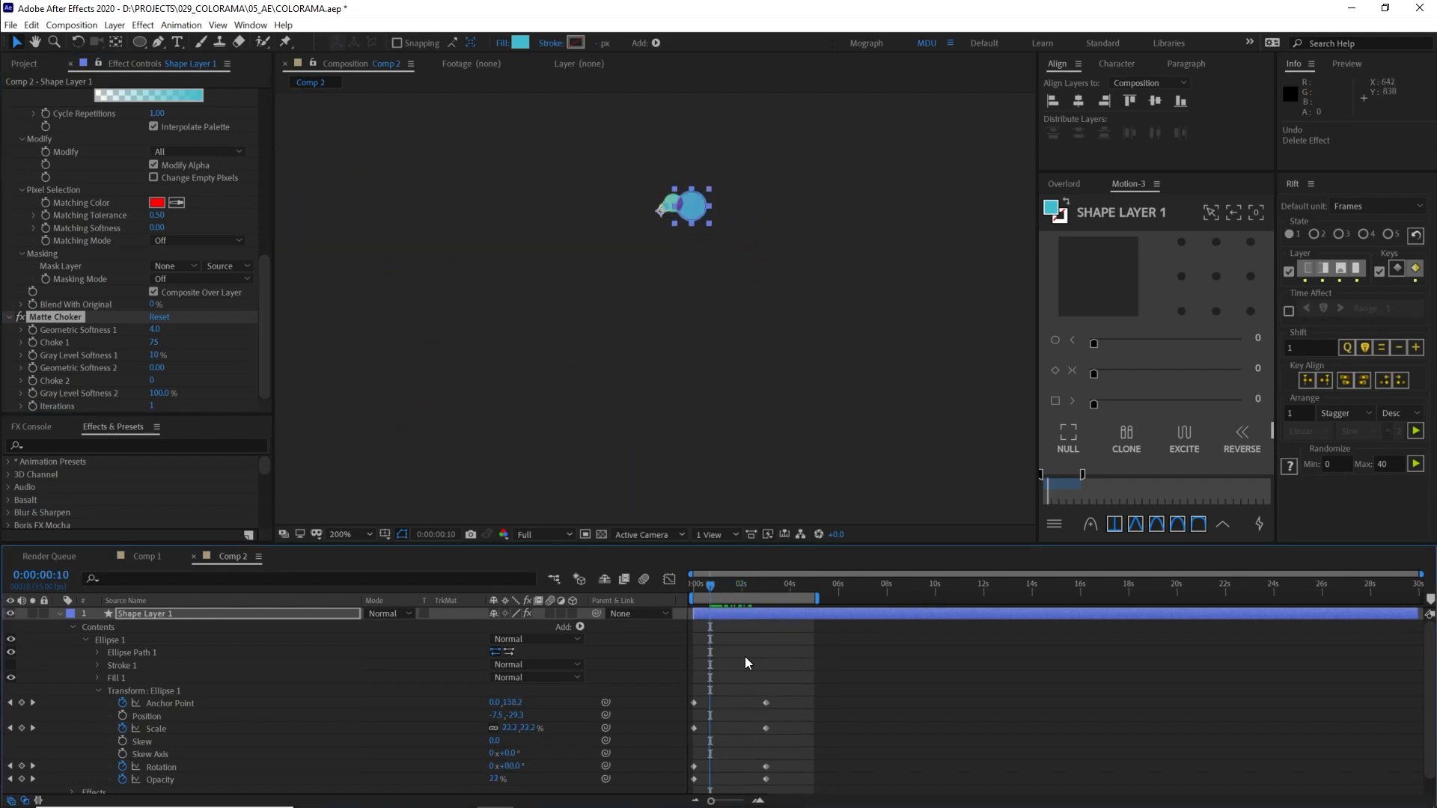
scroll(672, 129, down, 2)
click(723, 222)
key(Home)
key(space)
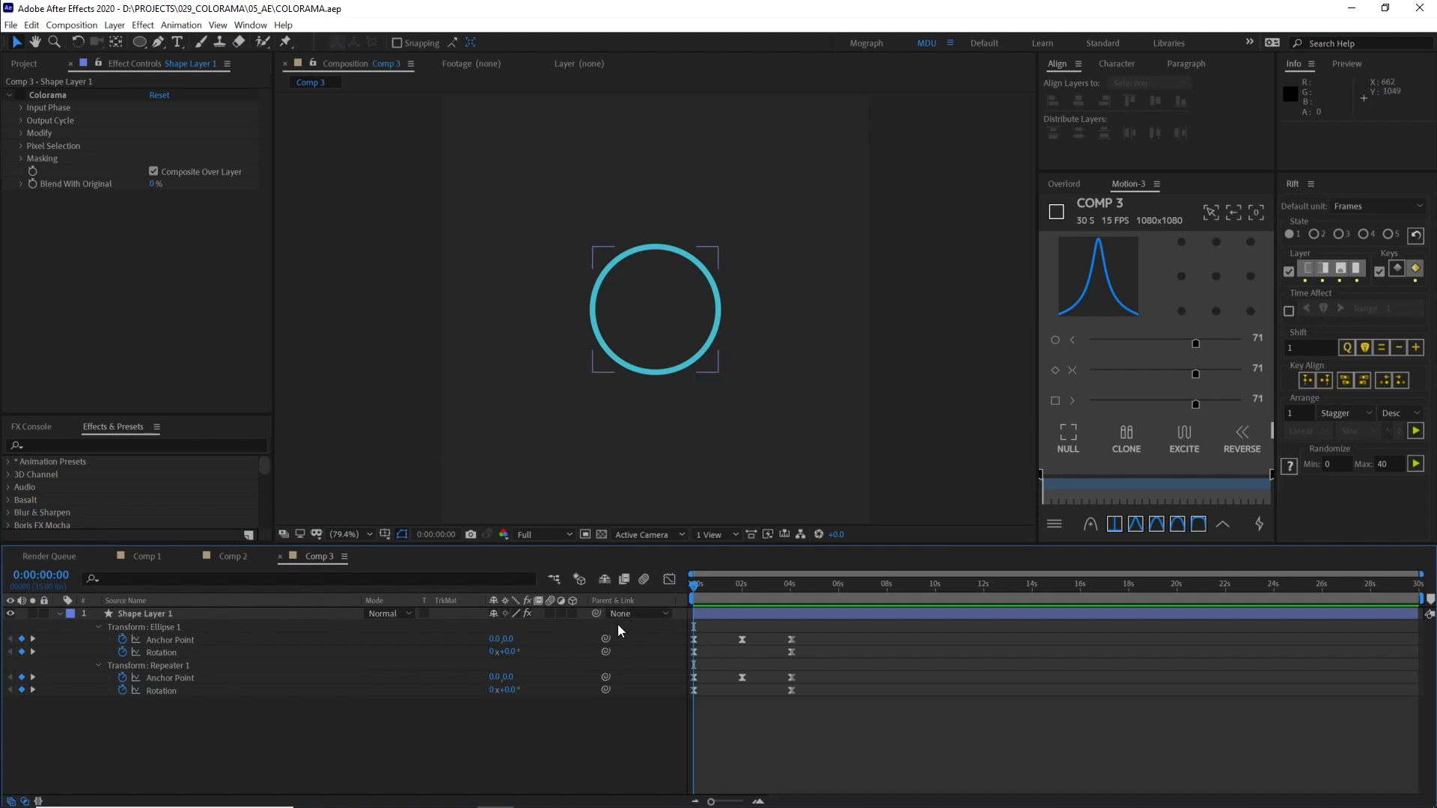
- Play Comp 3's single-circle animation and examine the Anchor Point and Rotation keyframes in Shape Layer 1's Ellipse 1 transform
key(space)
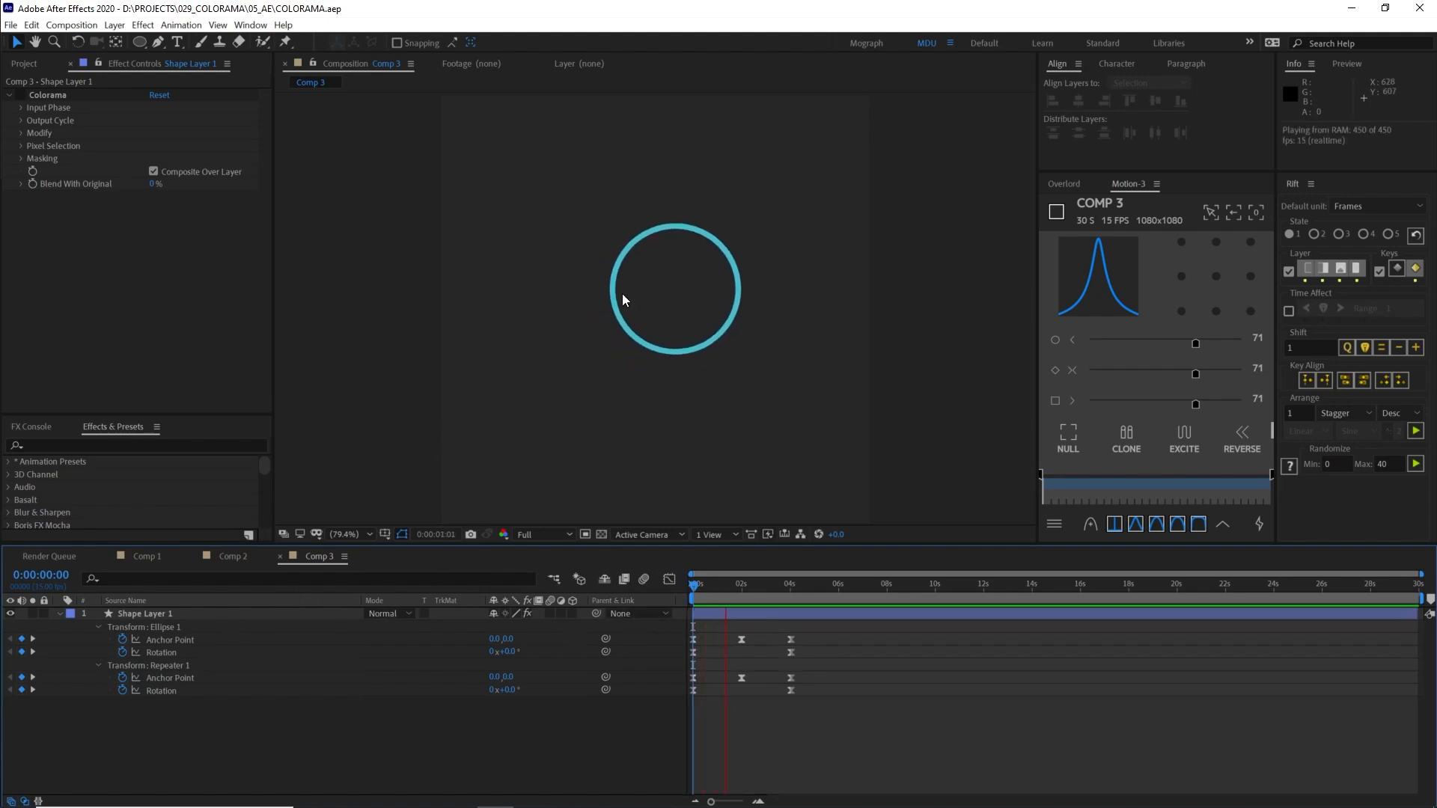
key(ctrl+grave)
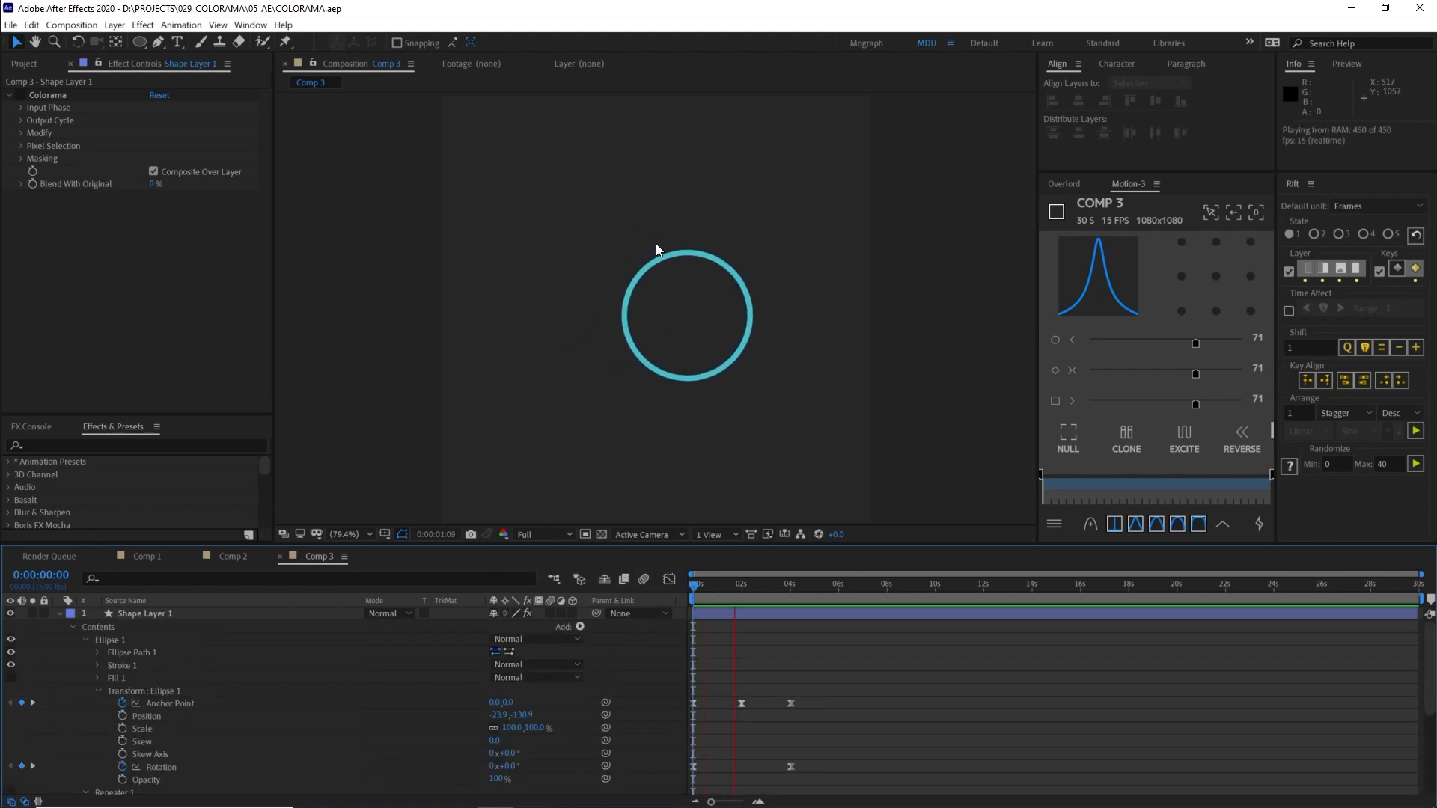
click(712, 585)
click(176, 687)
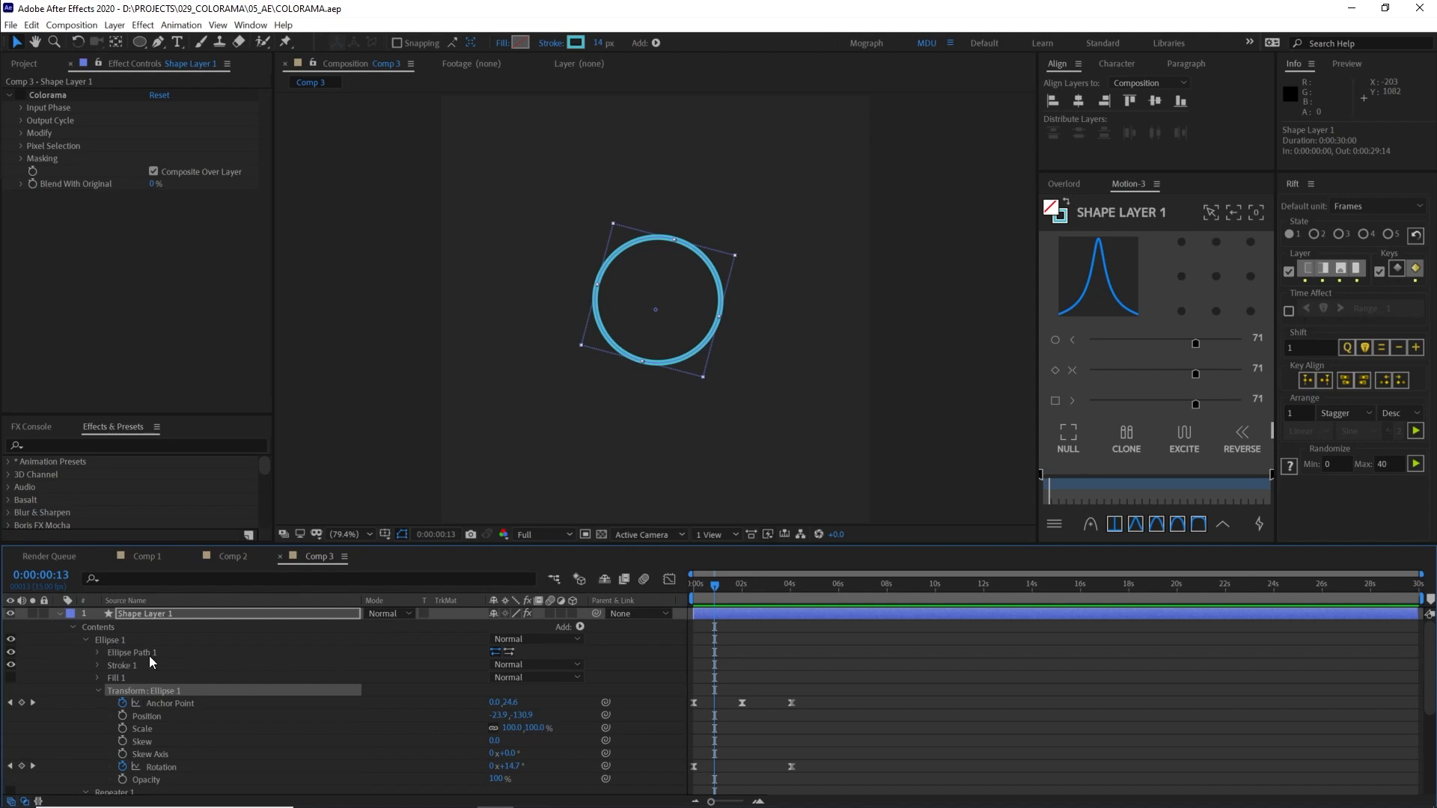
key(space)
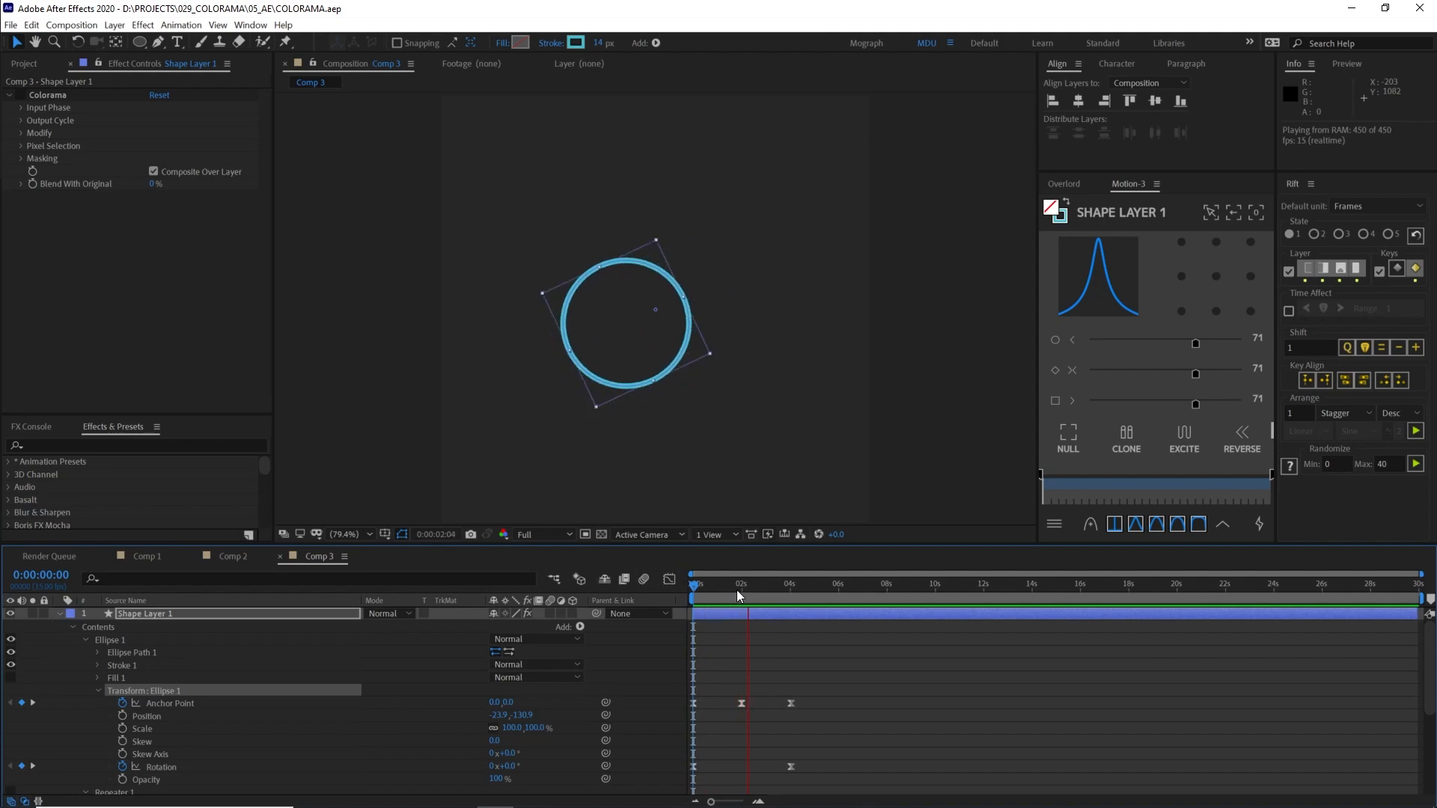
- Enable Repeater 1 on Shape Layer 1 and play the animation with the repeated circles
click(789, 587)
scroll(539, 675, down, 3)
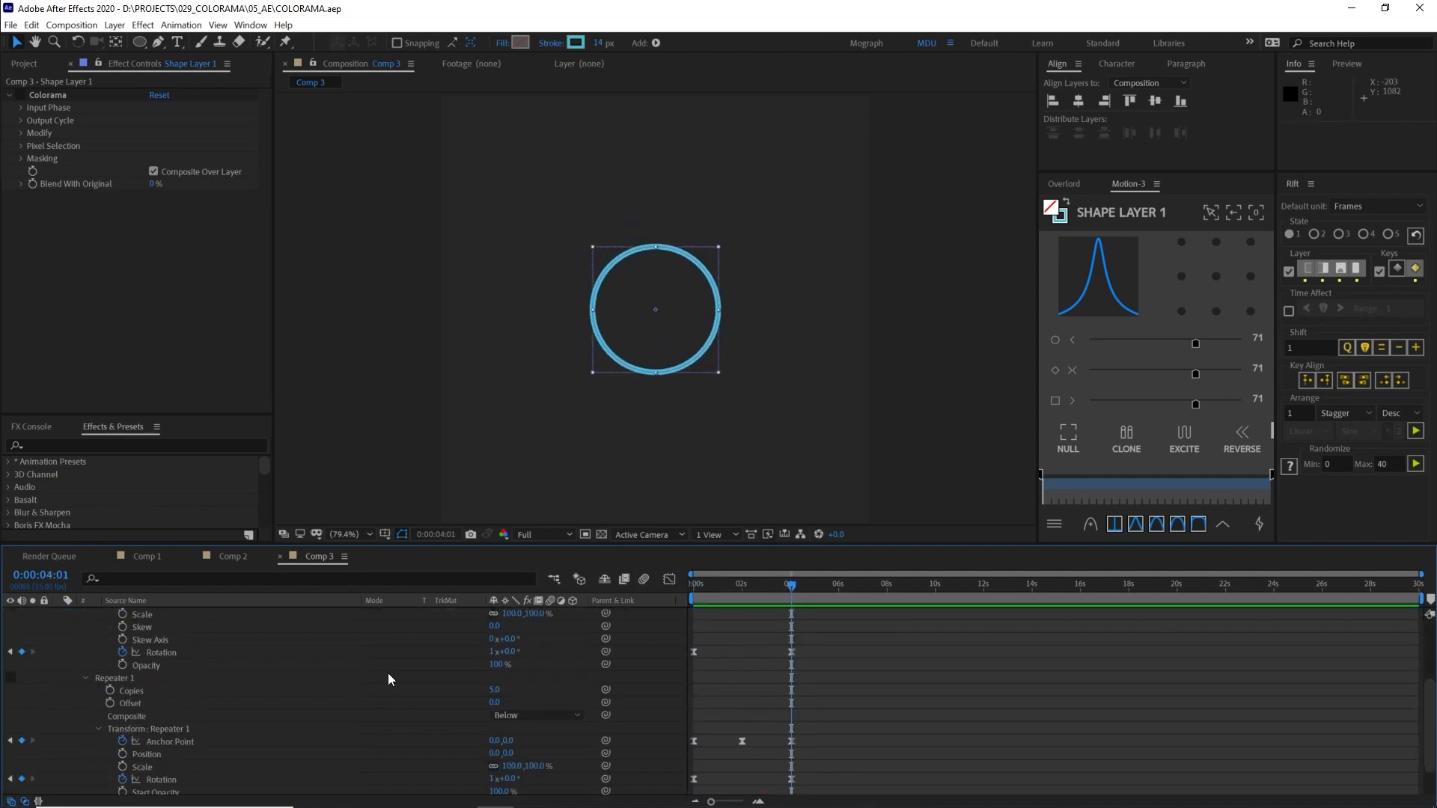
key(space)
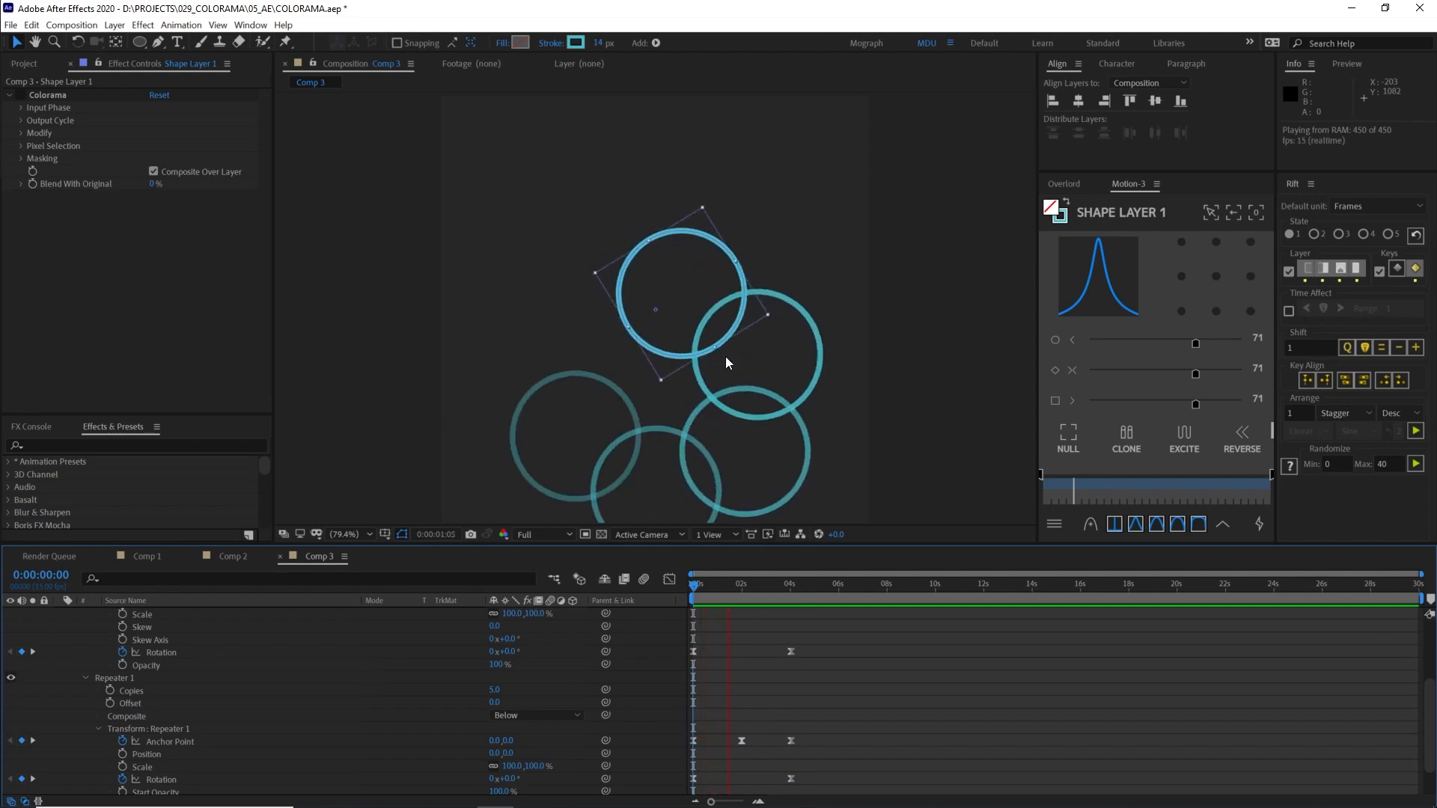
- Reveal only Shape Layer 1's keyframed properties and scrub the repeated circles from the start to 0:00:01:10
click(724, 591)
scroll(725, 626, up, 5)
key(u)
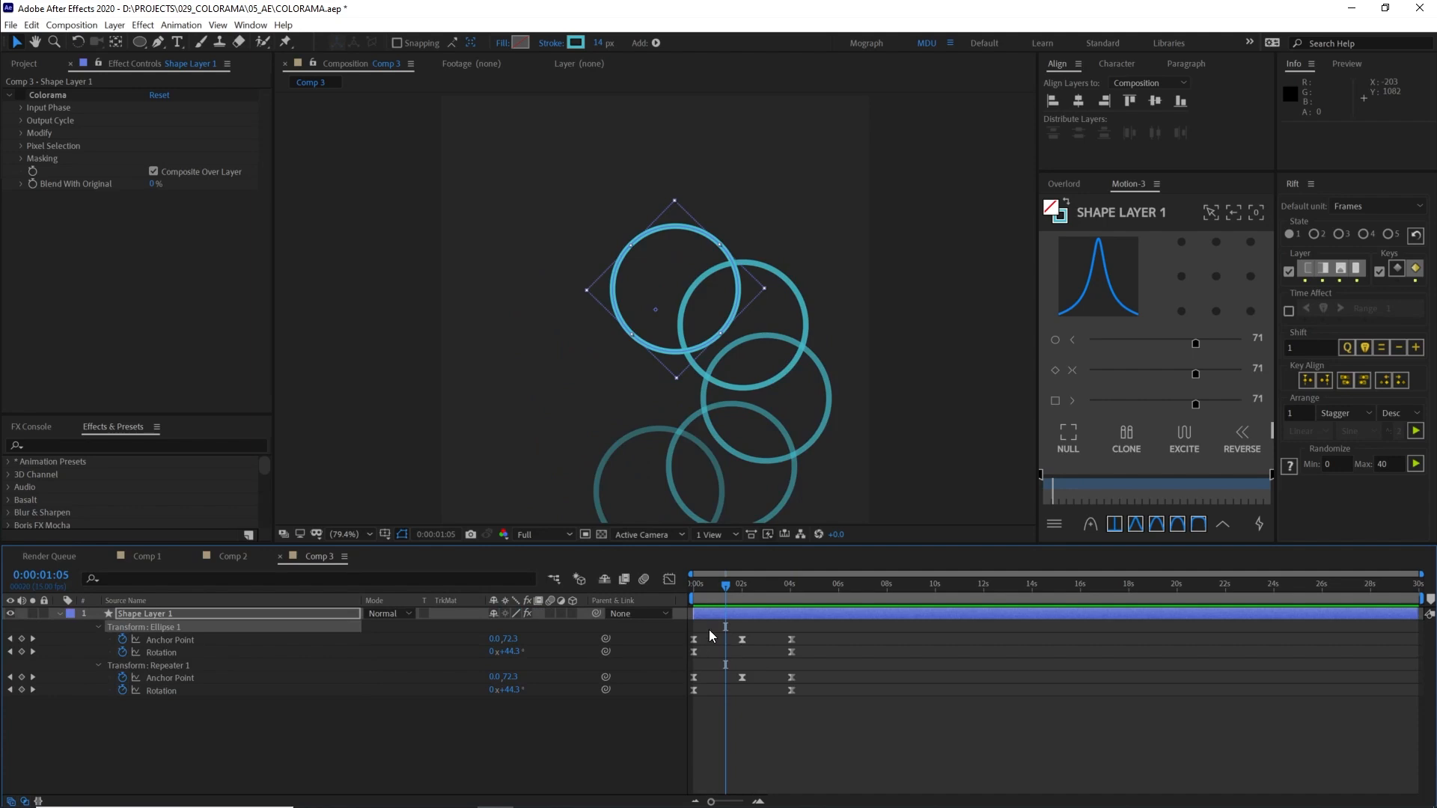
drag(696, 591, 735, 591)
- Expand Repeater 1's transform to examine its End Opacity, and replay the animation from the first frame
click(60, 613)
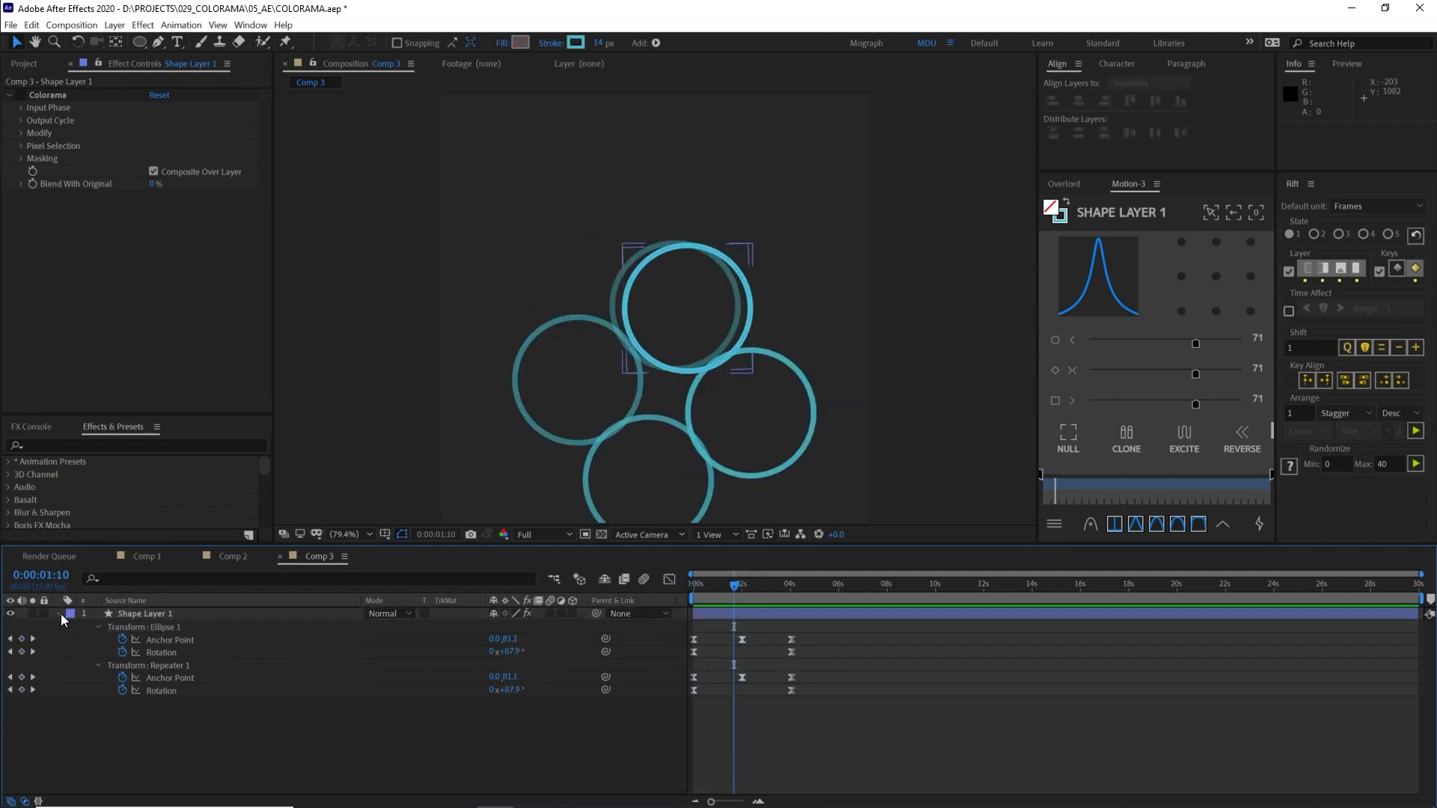
click(57, 618)
scroll(151, 726, down, 5)
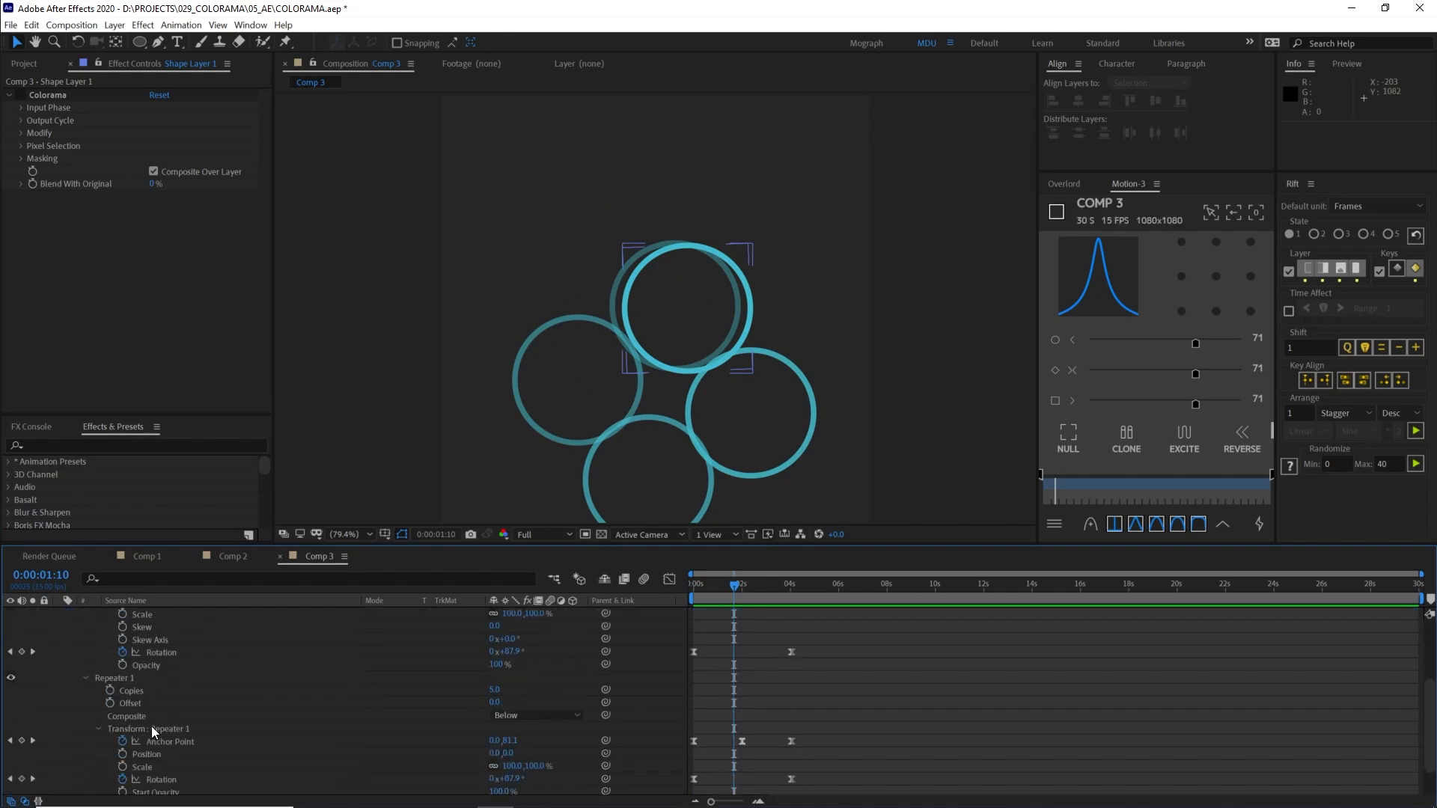
click(166, 763)
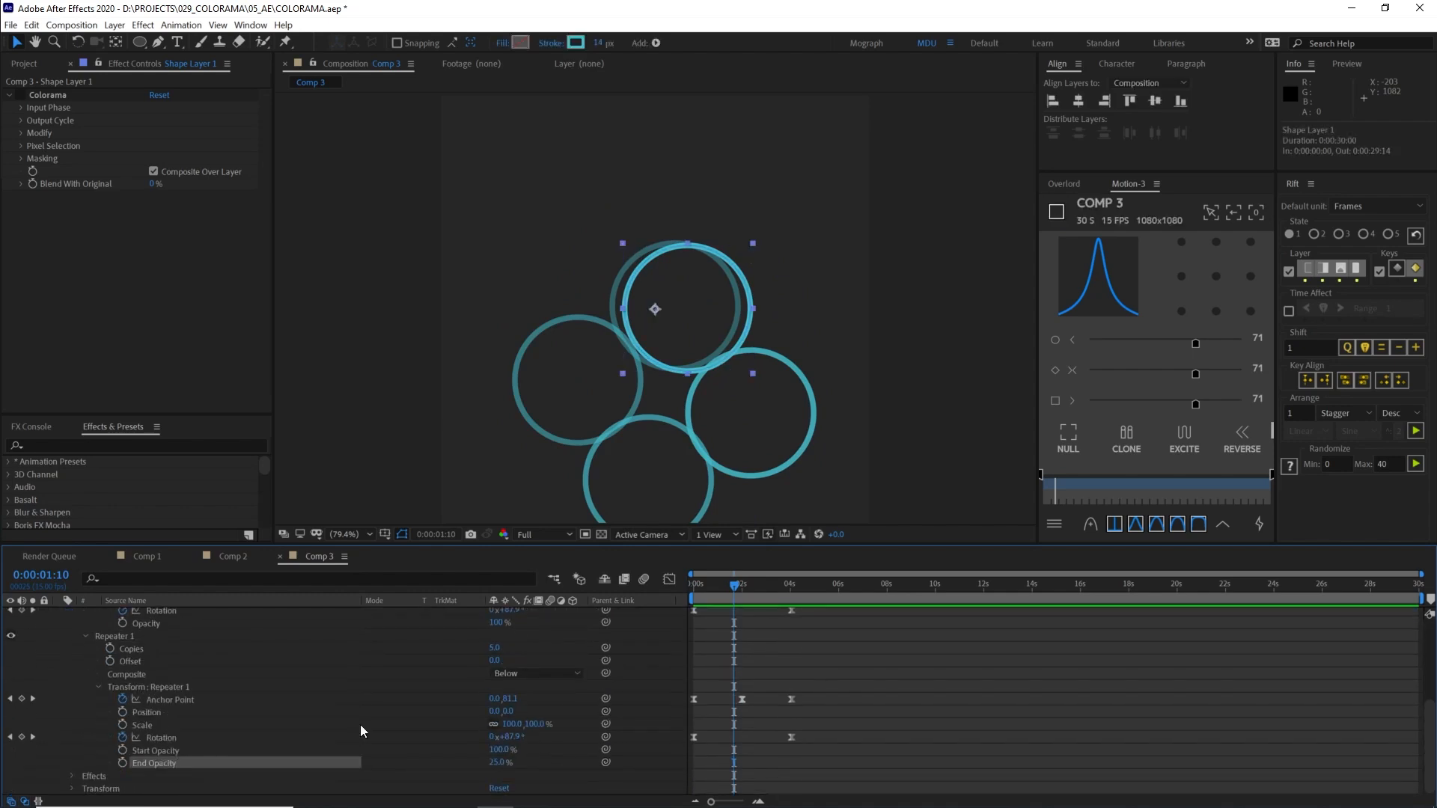
drag(742, 588, 665, 595)
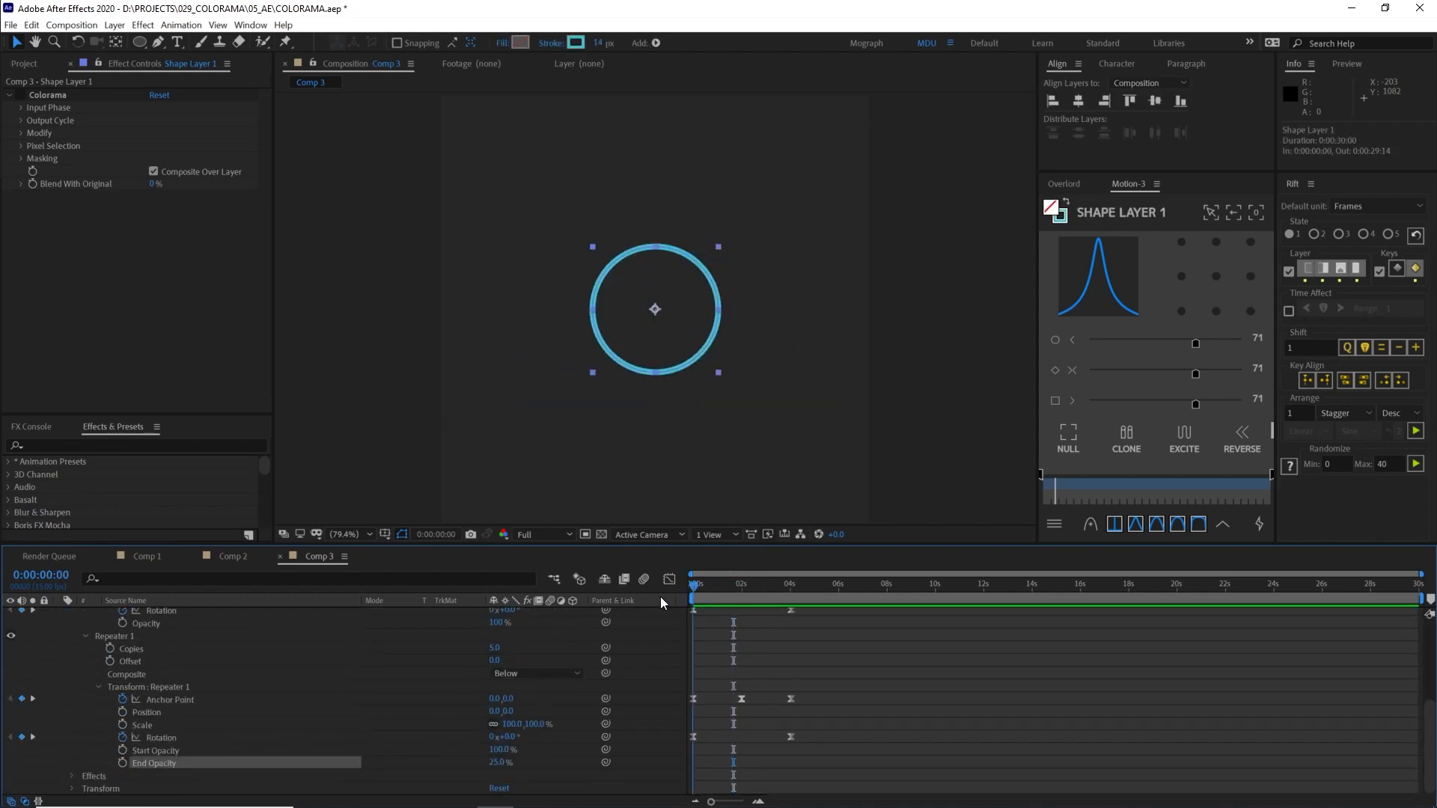
key(space)
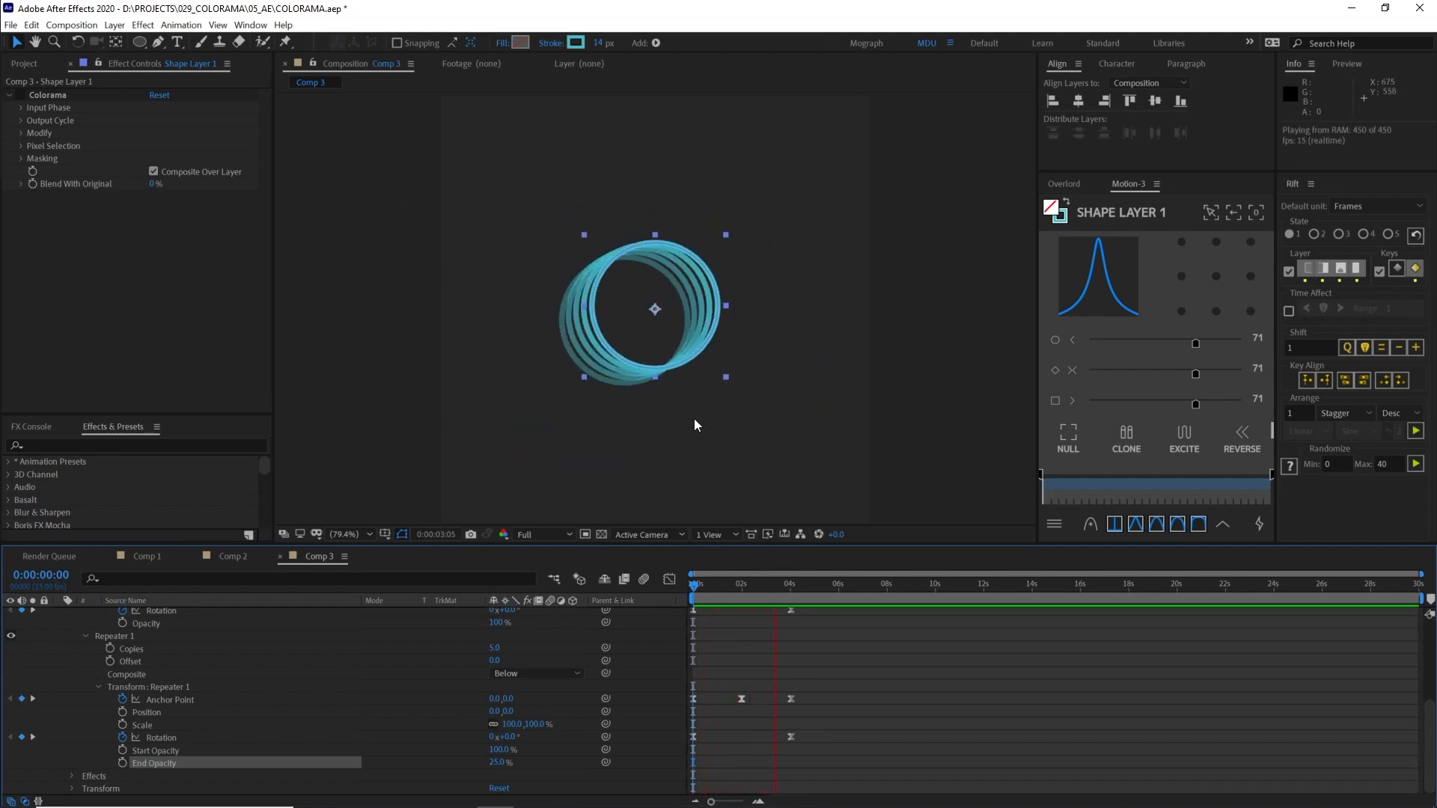
- Enable the Colorama effect on Comp 3's Shape Layer 1 and play the coloured rings from the first frame
click(21, 96)
drag(732, 587, 589, 599)
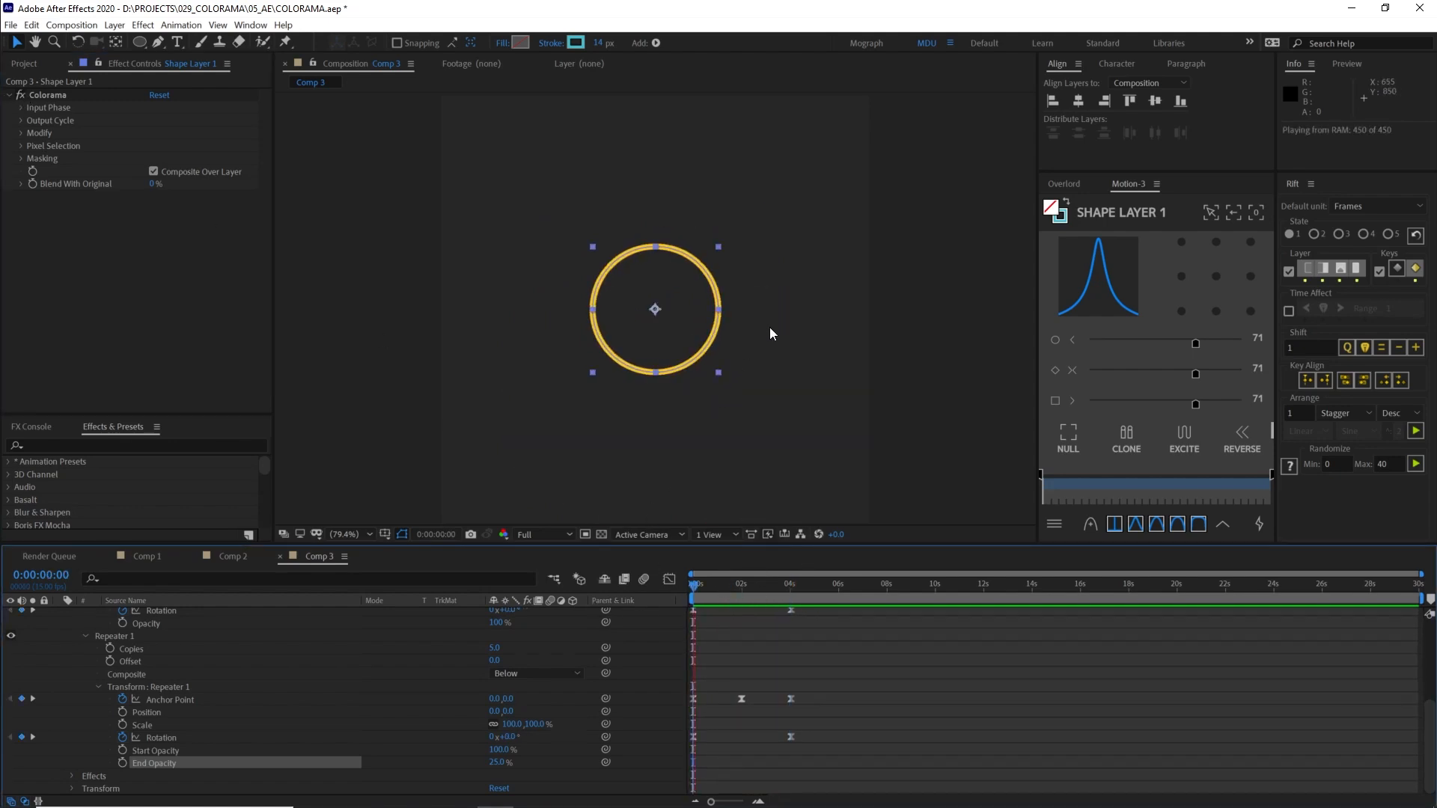
key(space)
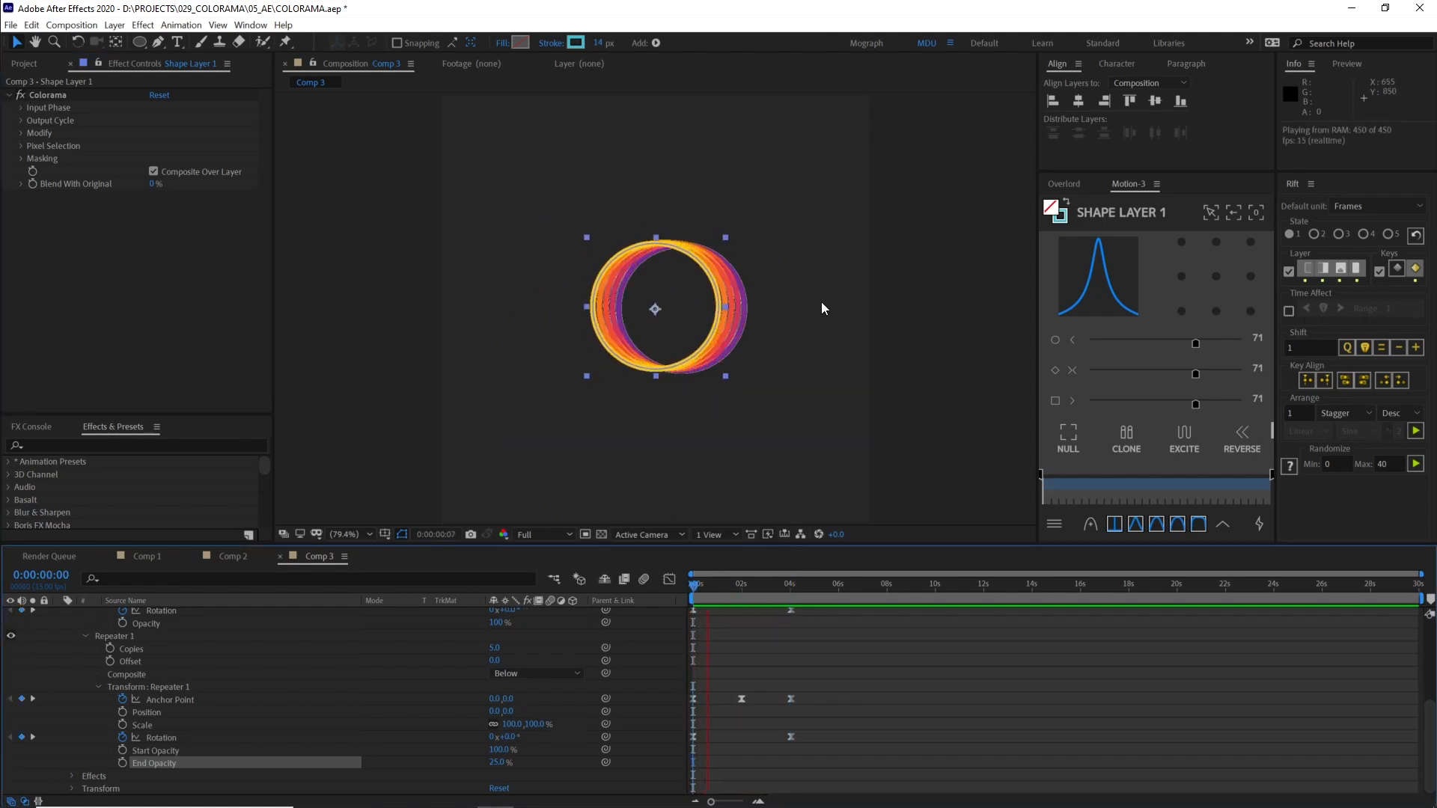
- Replay the coloured rings with the layer deselected and expand Colorama's Output Cycle settings
click(863, 645)
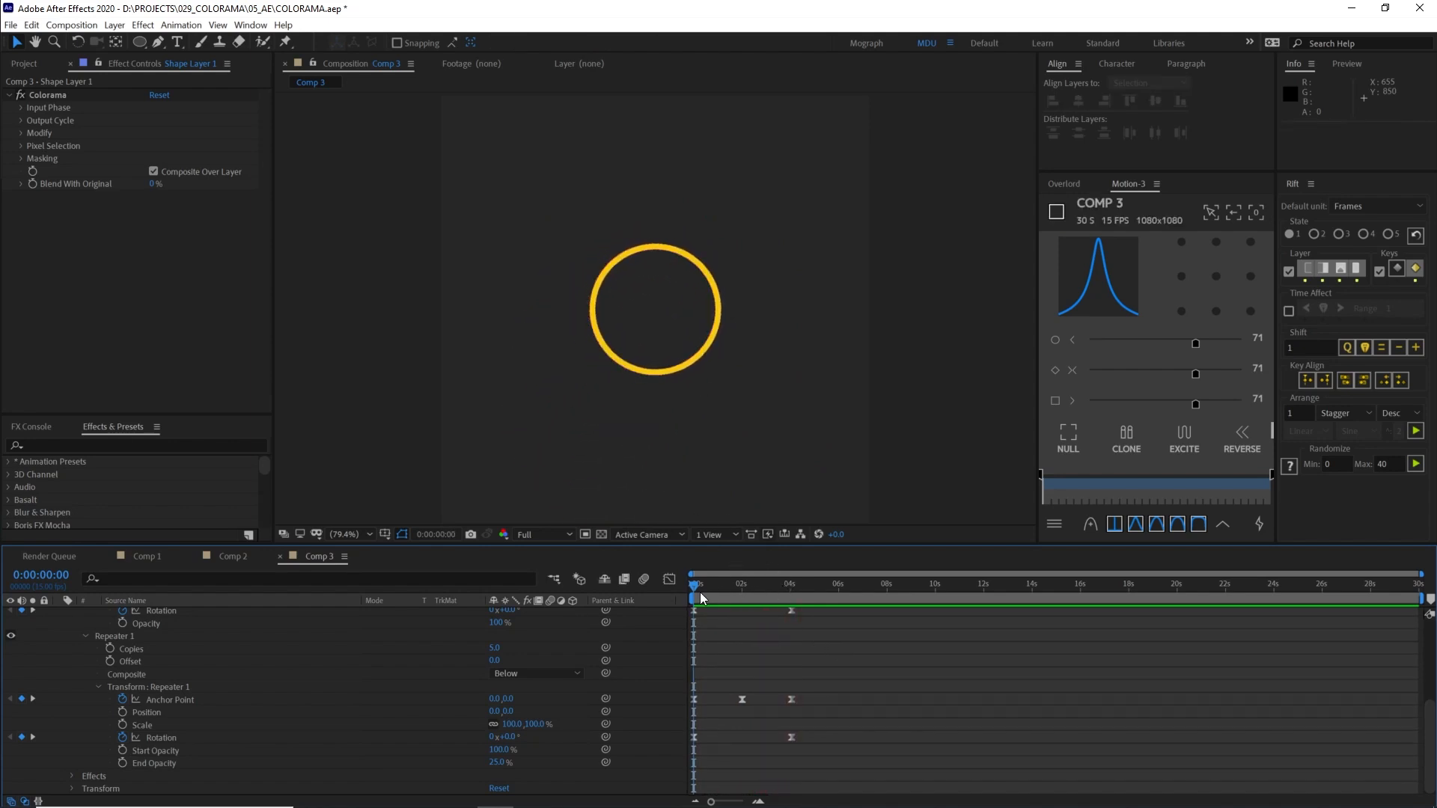
key(space)
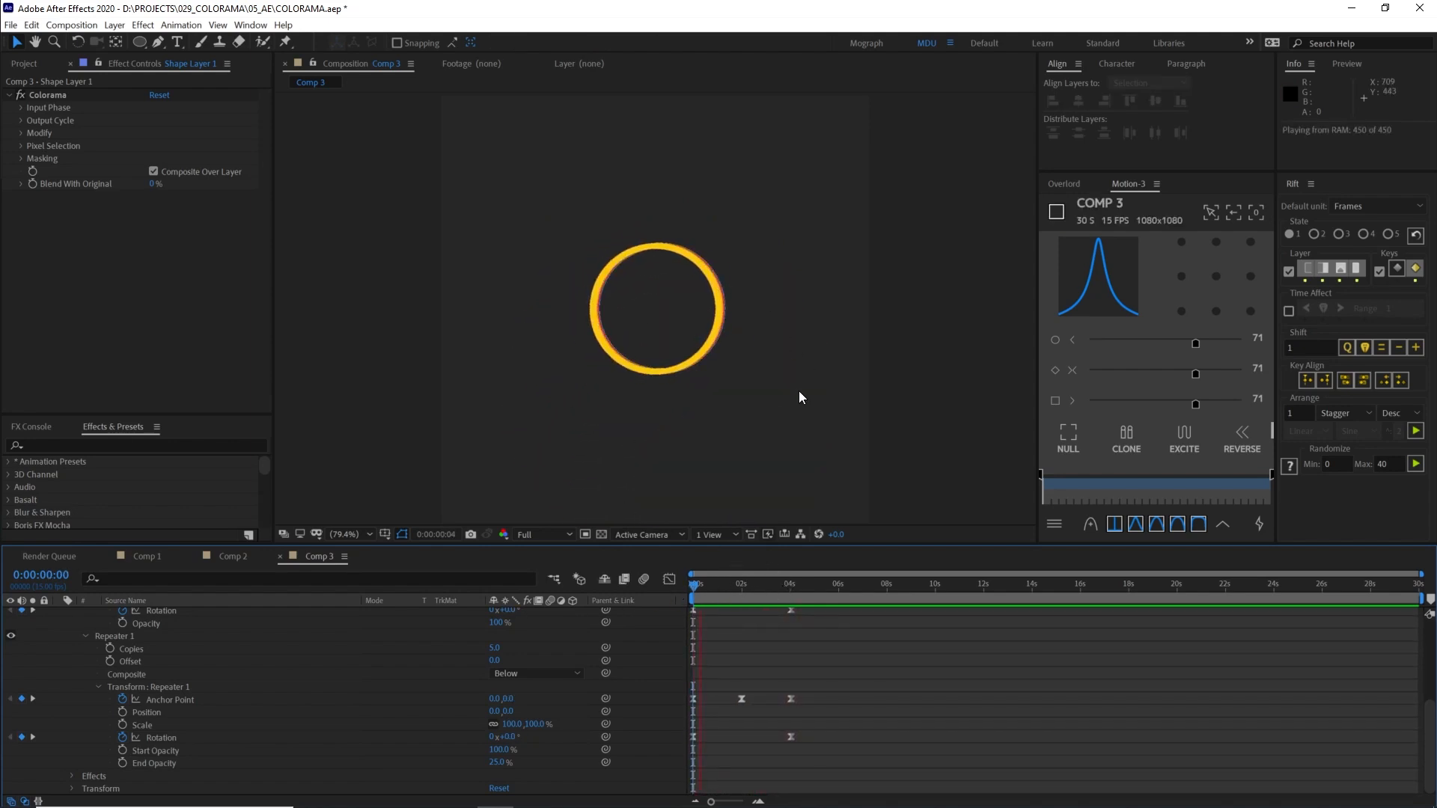
click(21, 119)
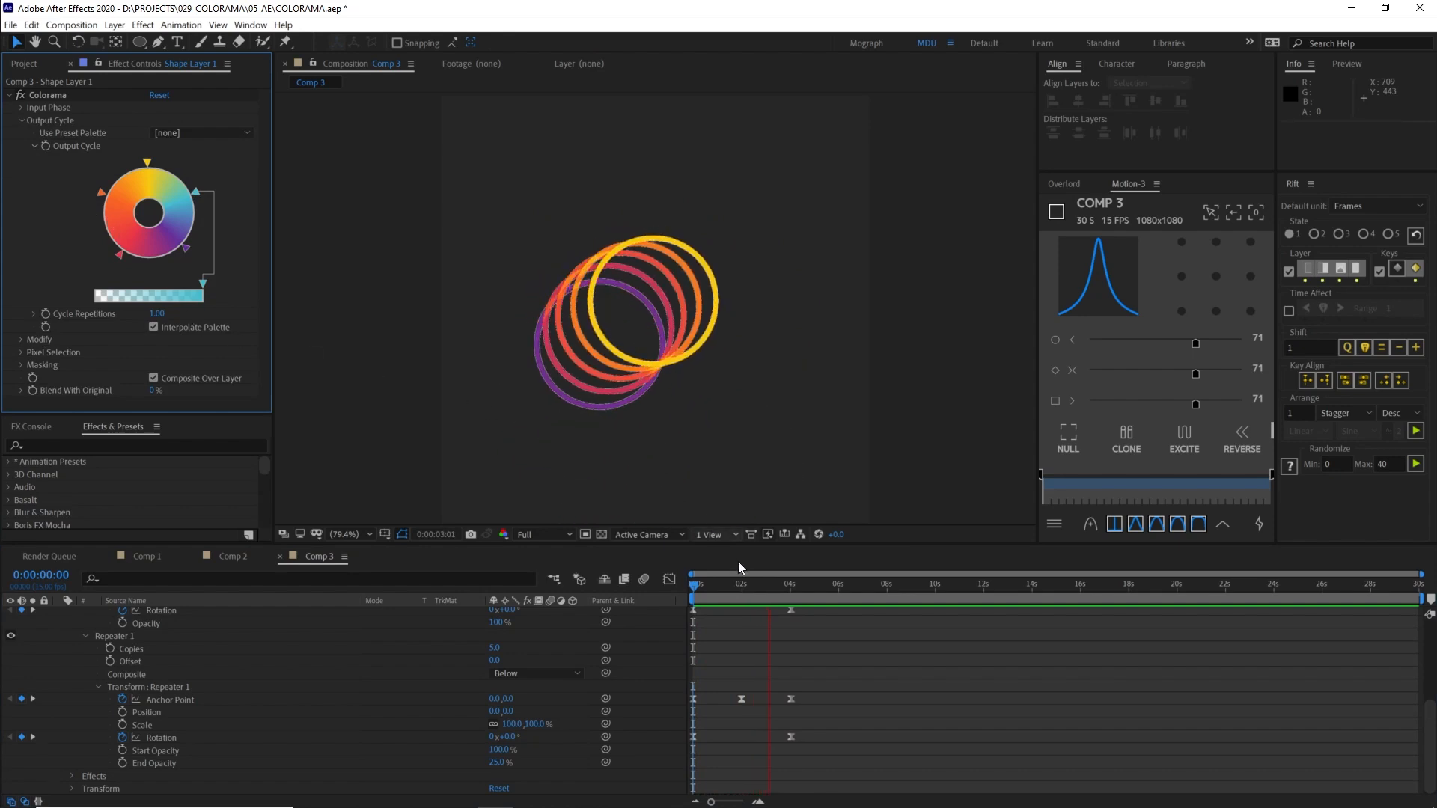
- Park the playhead at 0:00:02:12, try a different Cycle Repetitions value in Colorama, and undo that change
drag(756, 591, 761, 592)
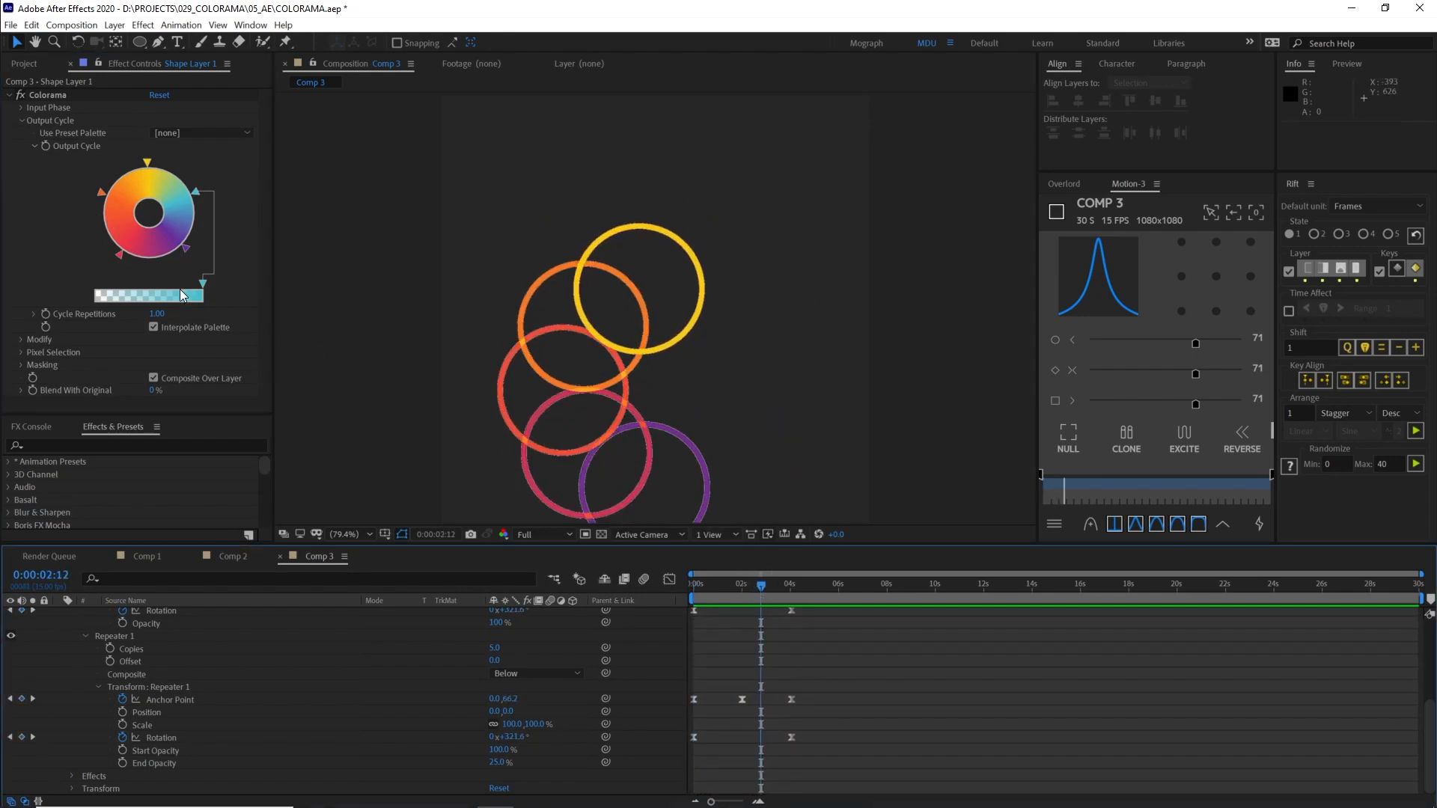
mouse_move(157, 318)
mouse_down()
mouse_move(187, 318)
mouse_move(150, 311)
mouse_up()
key(ctrl+z)
- Expand Colorama's Input Phase, try shifting the ring colours with Phase Shift, and restore the original phase
click(37, 107)
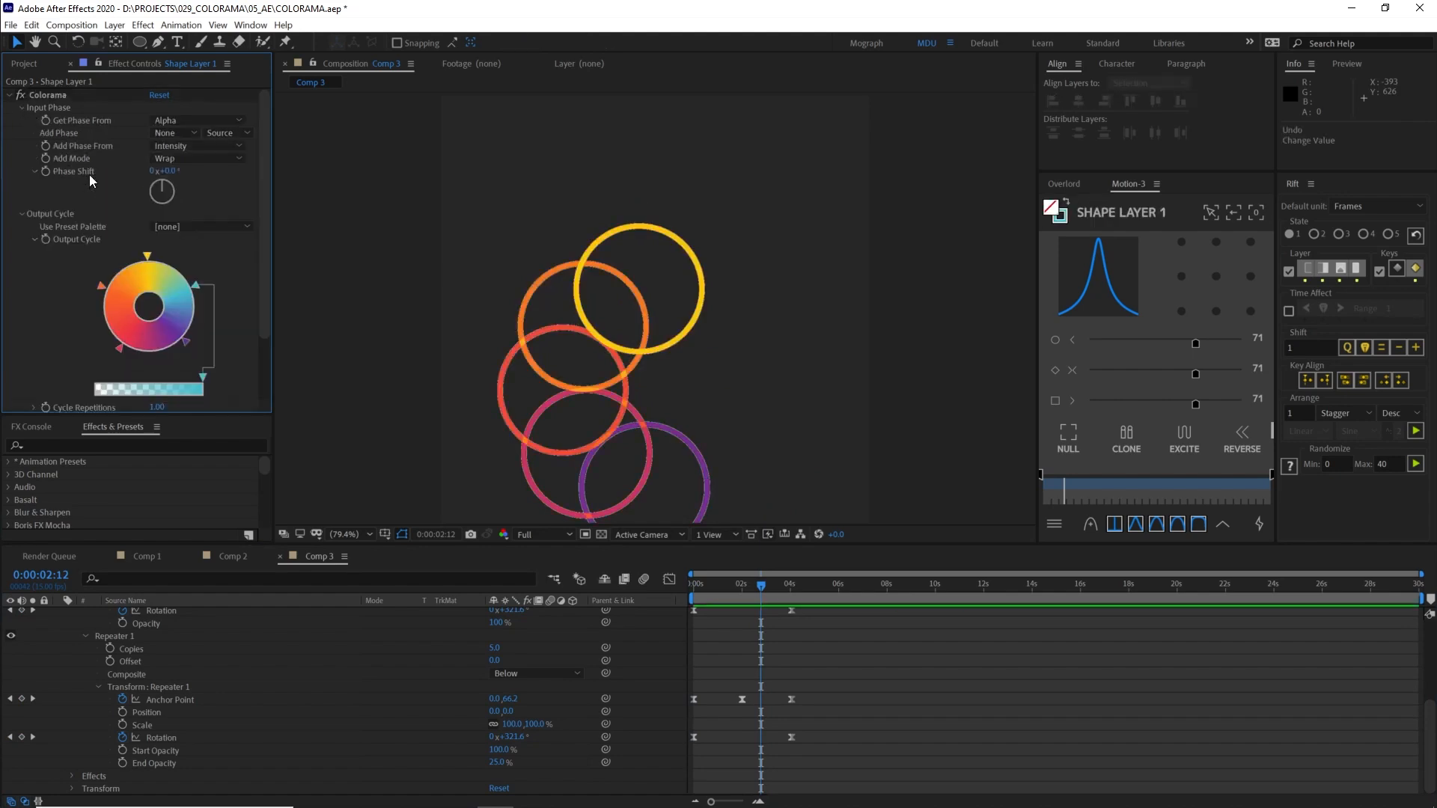
drag(171, 178, 289, 155)
key(ctrl+z)
click(776, 357)
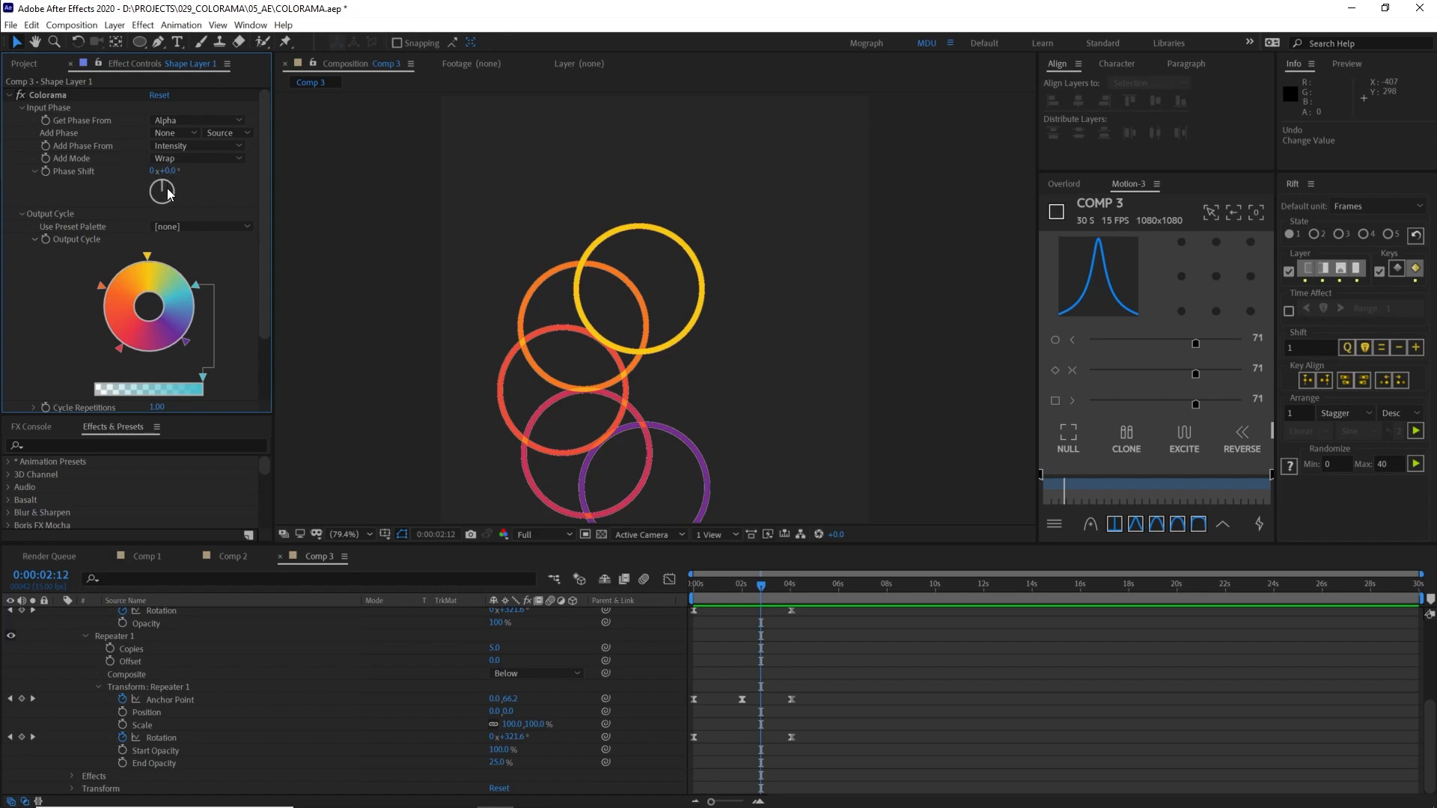
drag(180, 169, 712, 354)
click(672, 399)
click(756, 640)
click(738, 630)
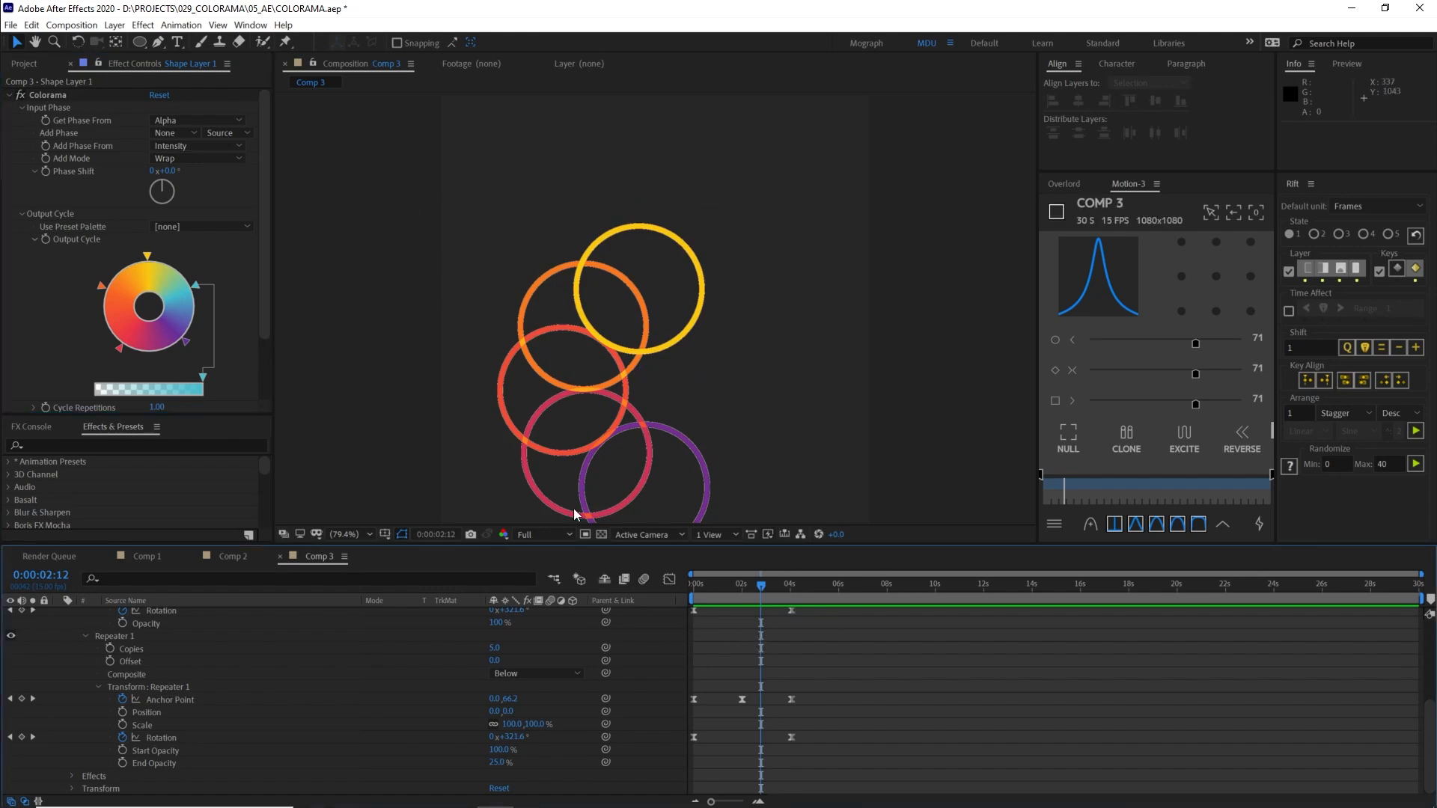
- Shorten Comp 3's work area to end at 0:00:05:01 and play the coloured rings from the first frame
drag(742, 586, 621, 586)
key(space)
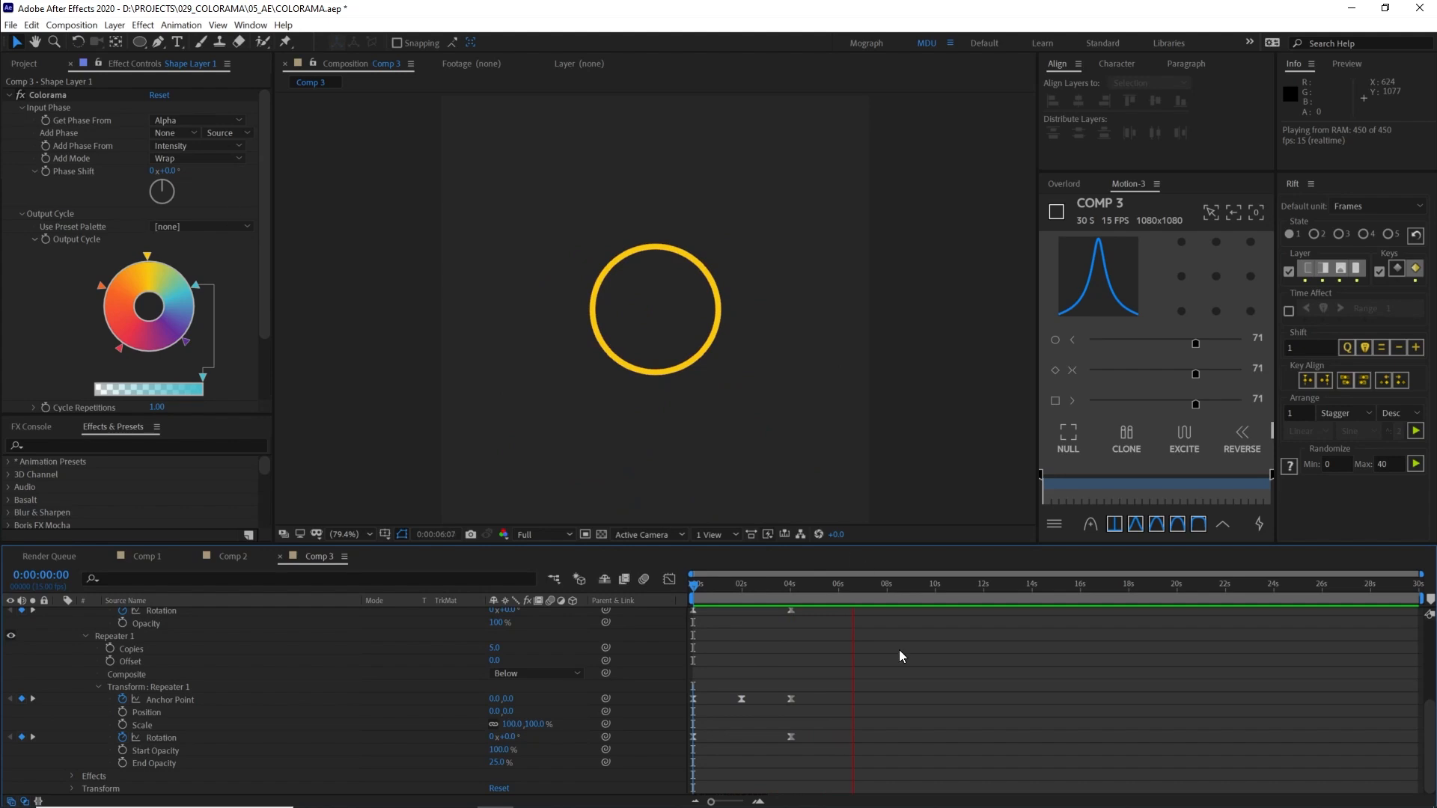
click(815, 590)
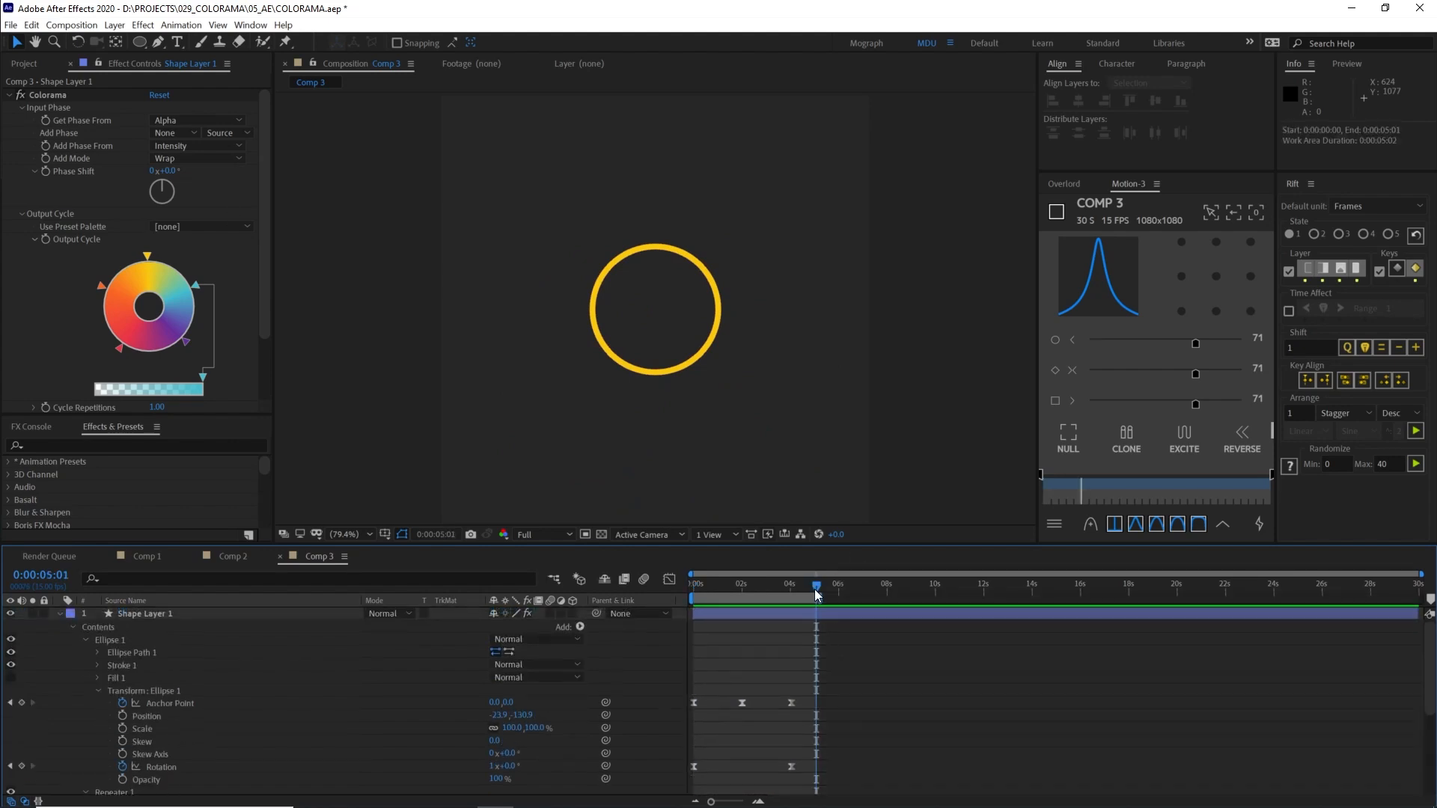
drag(816, 590, 781, 590)
key(space)
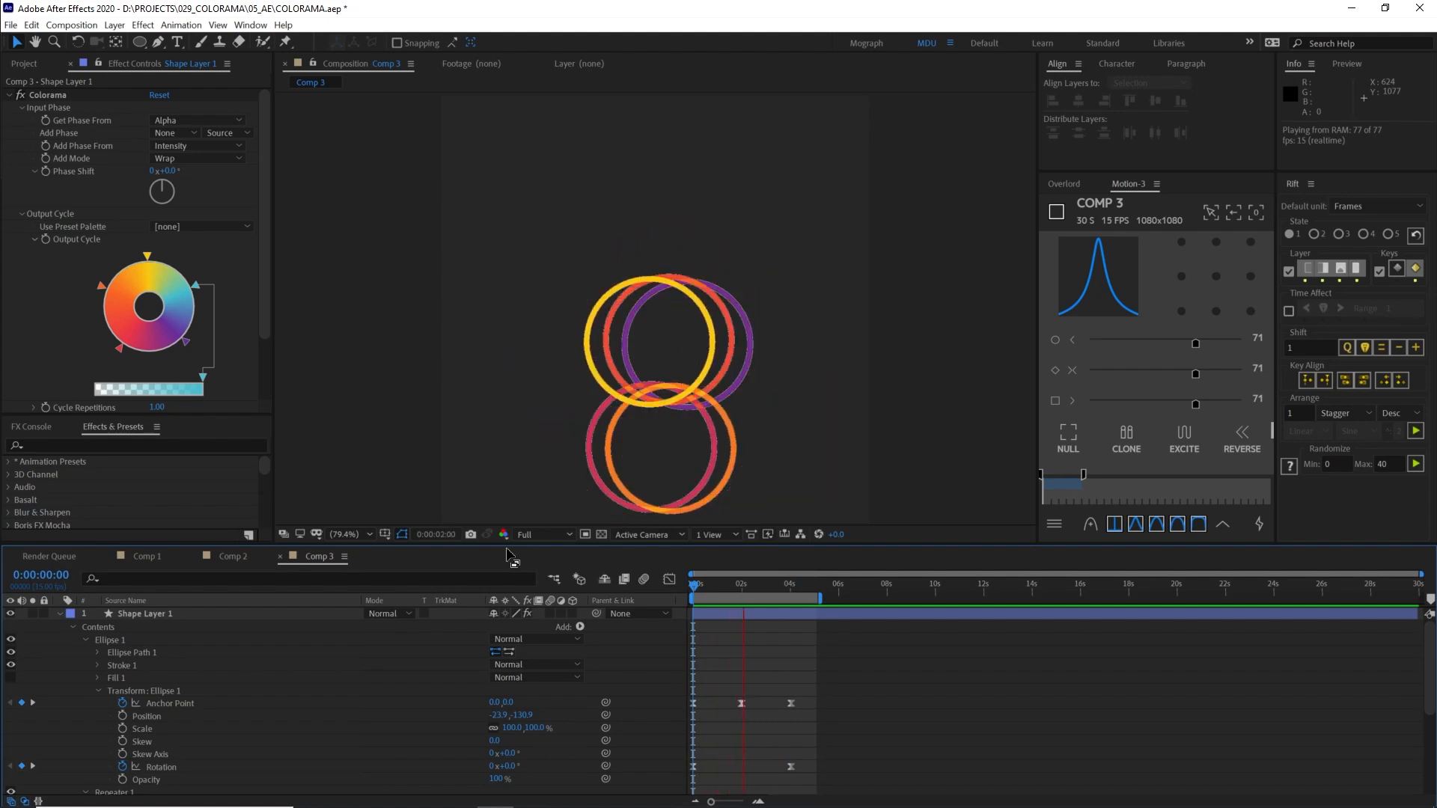